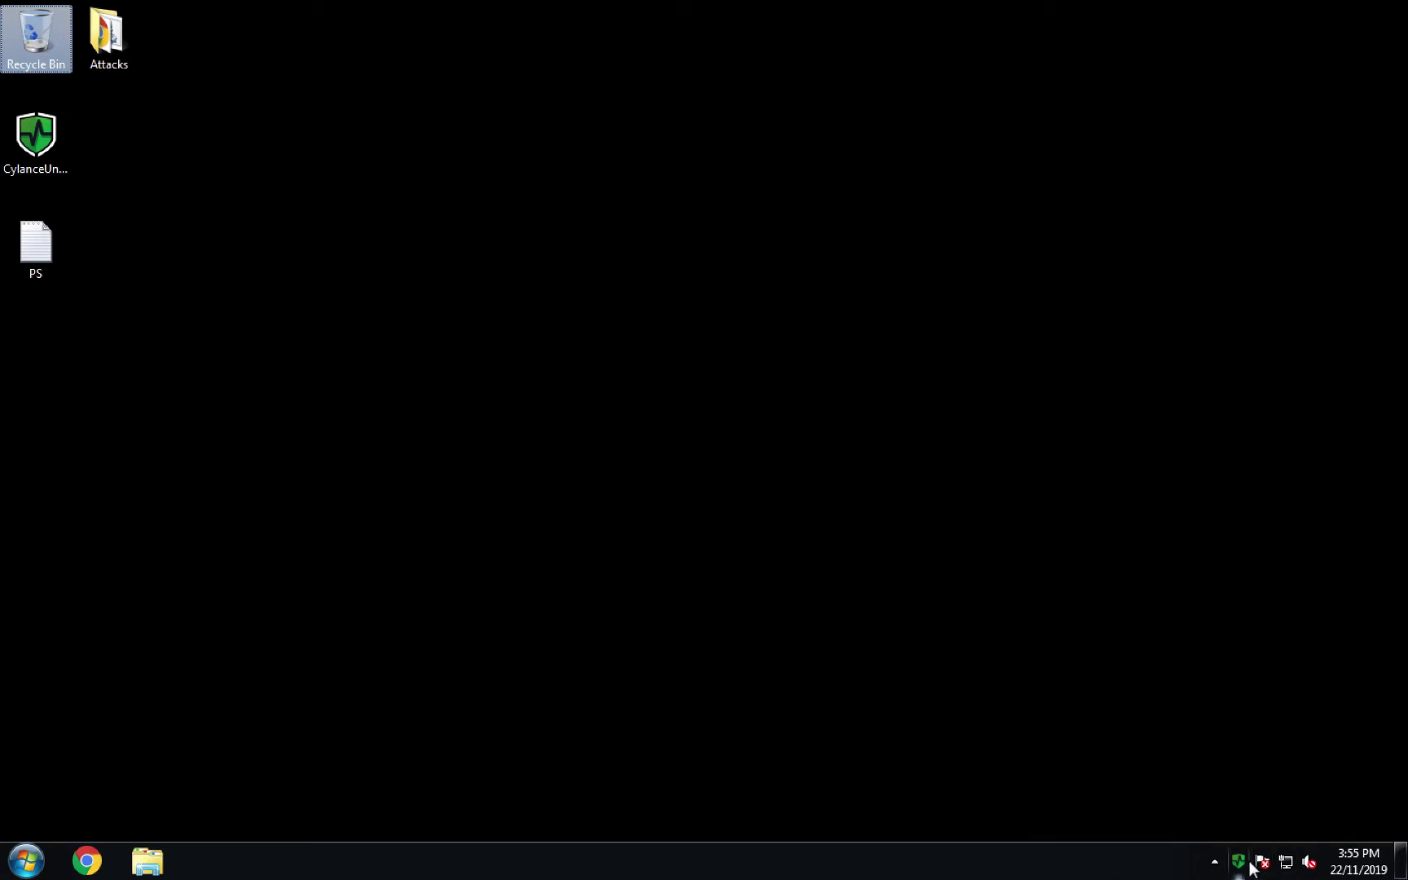
Open the Book1 workbook from the Documents library and bring up its macro security options.
mouse_move(1249, 866)
click(149, 864)
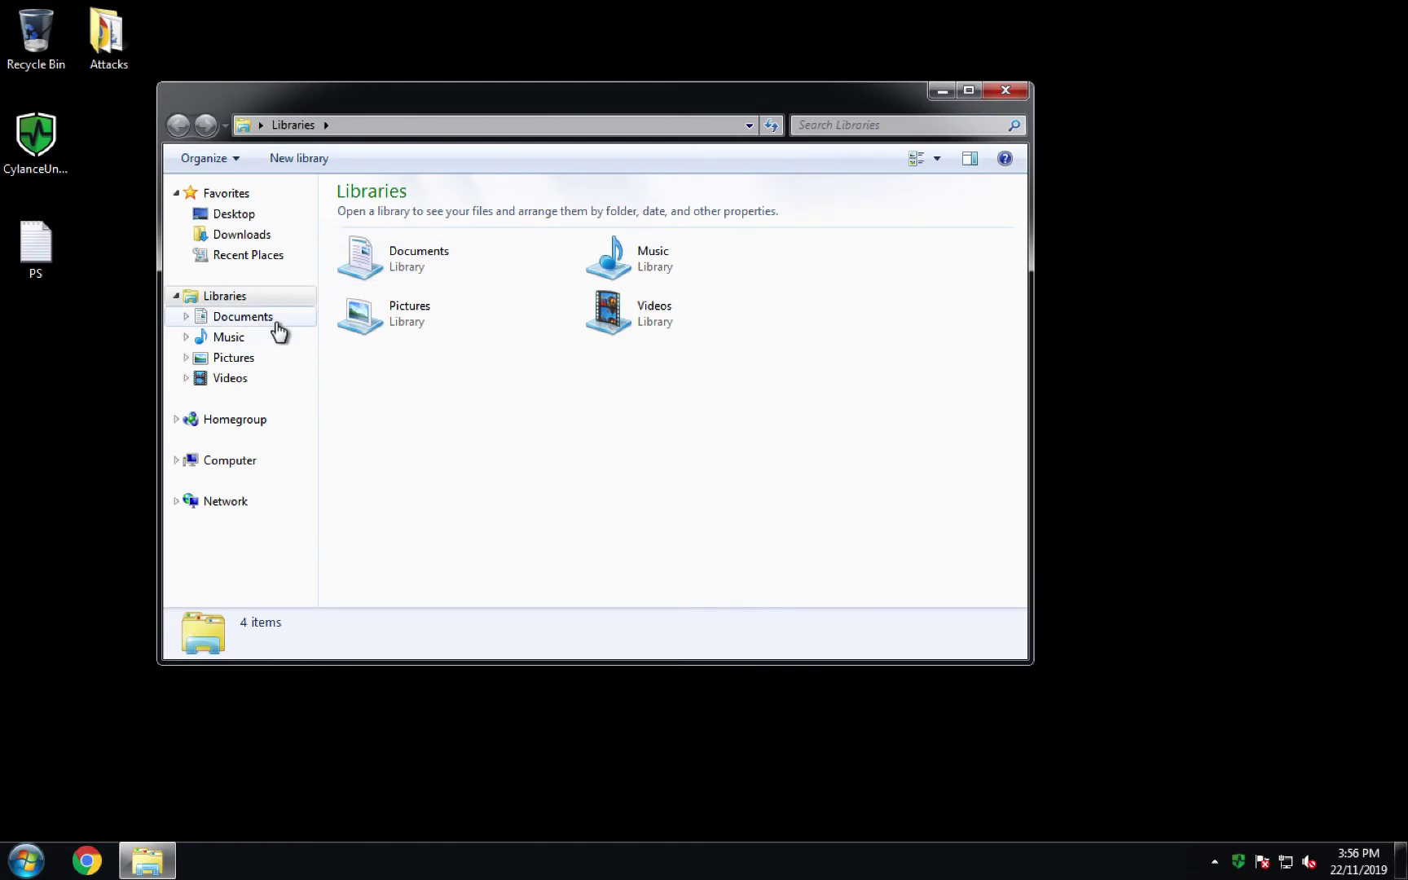
click(243, 317)
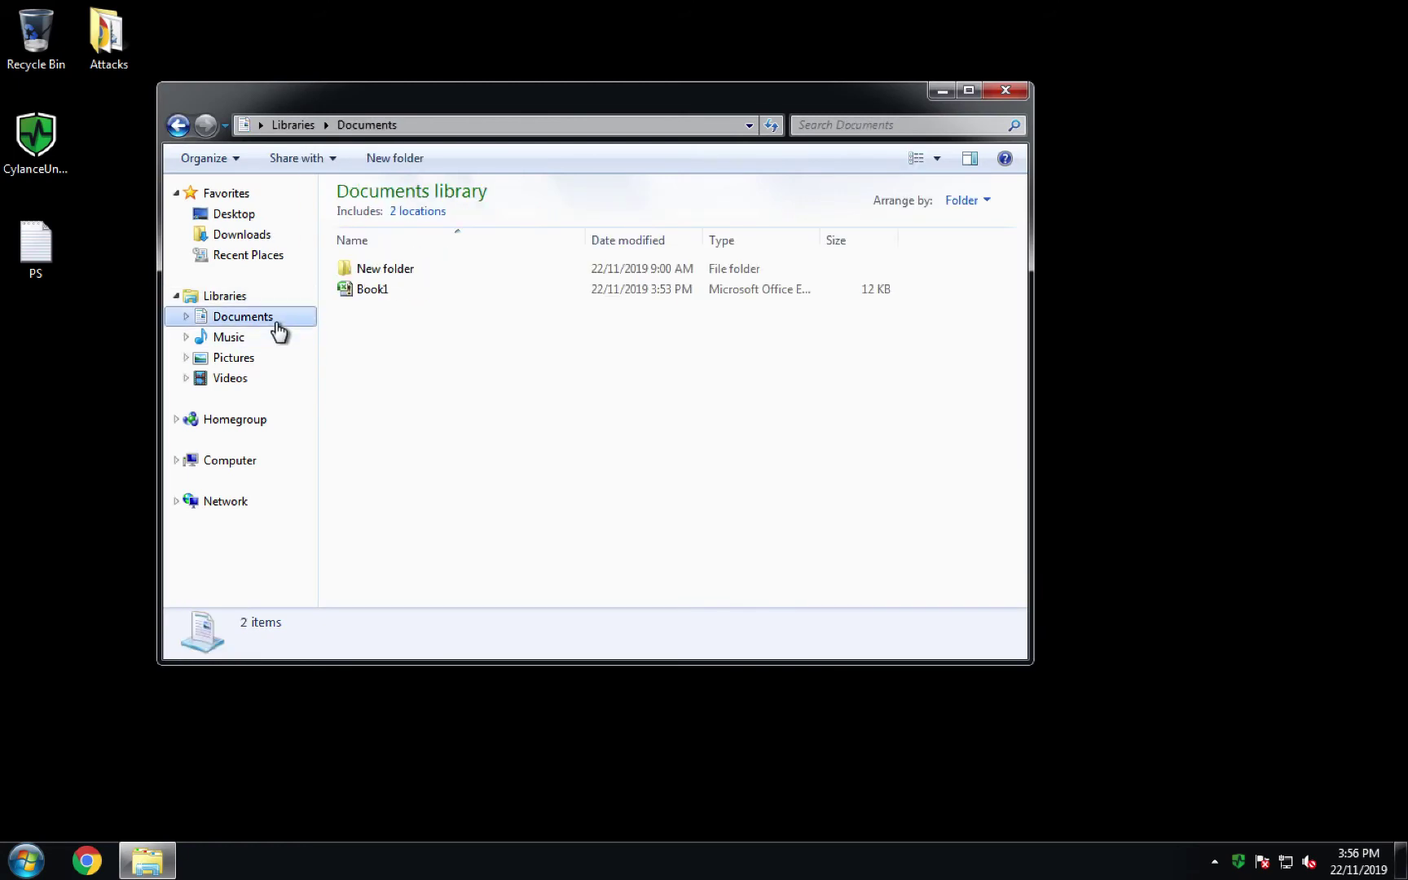
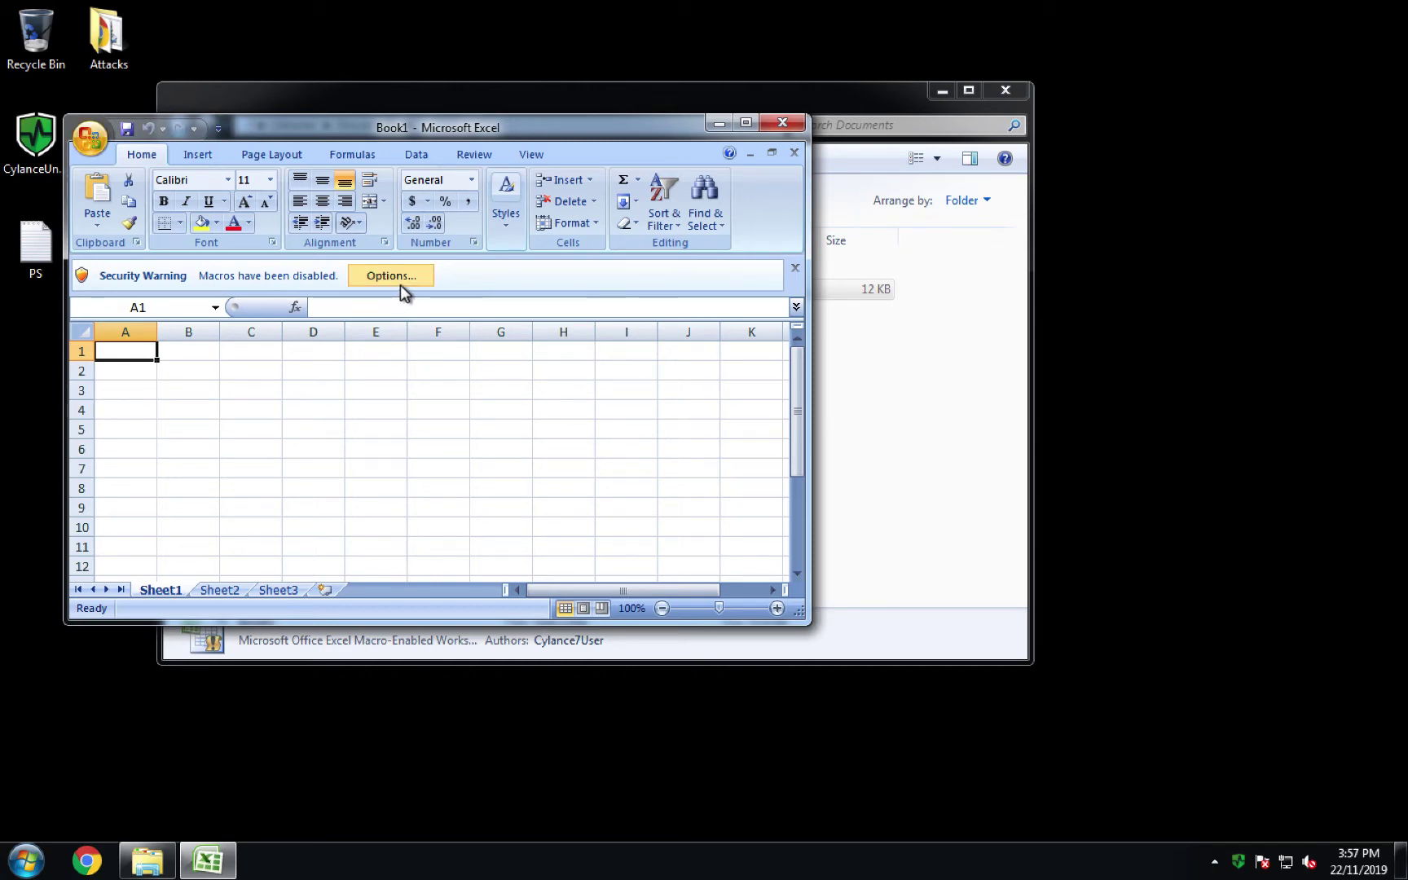
click(401, 283)
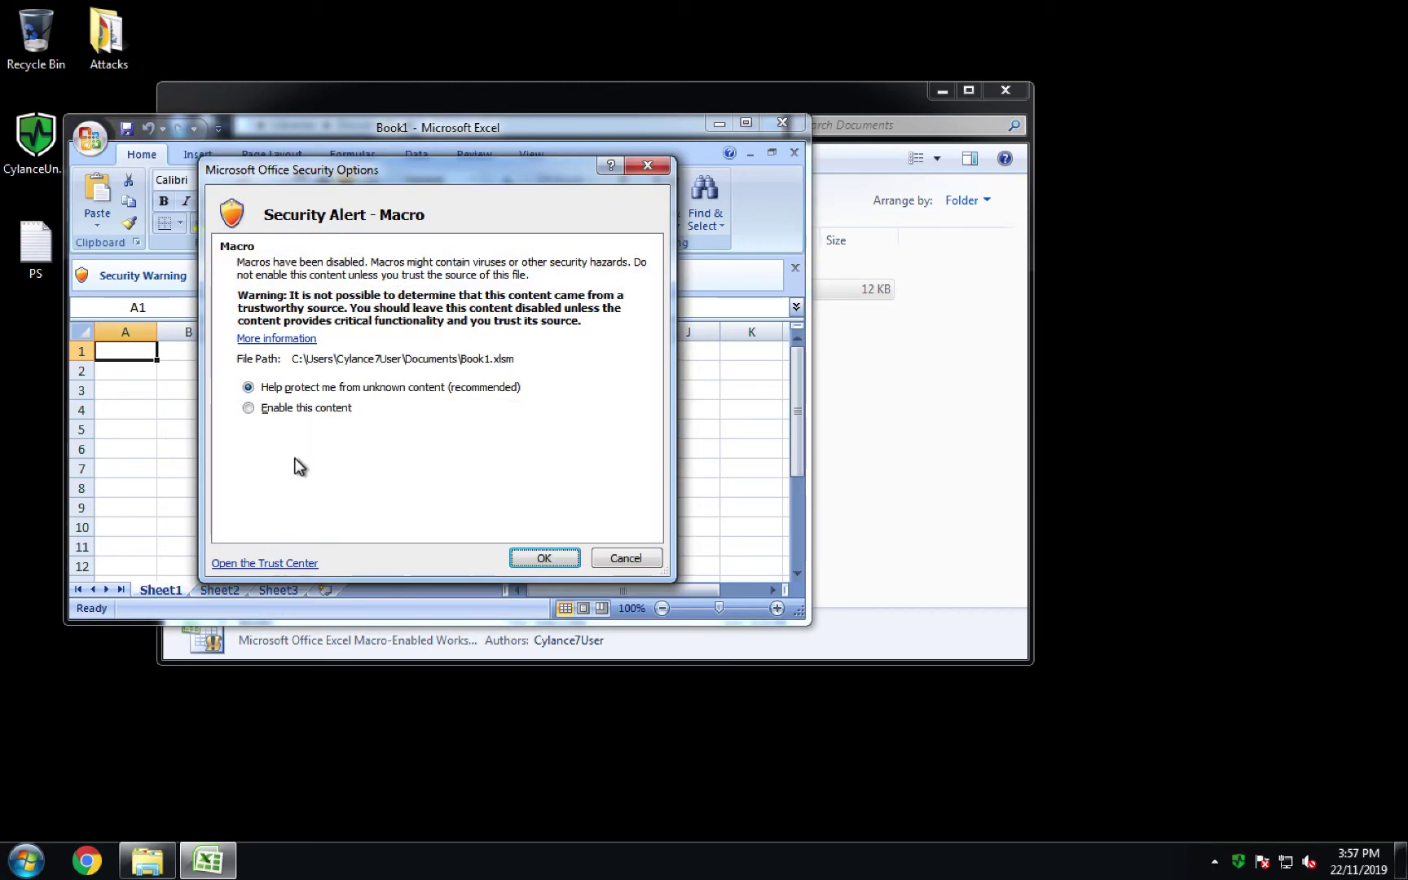
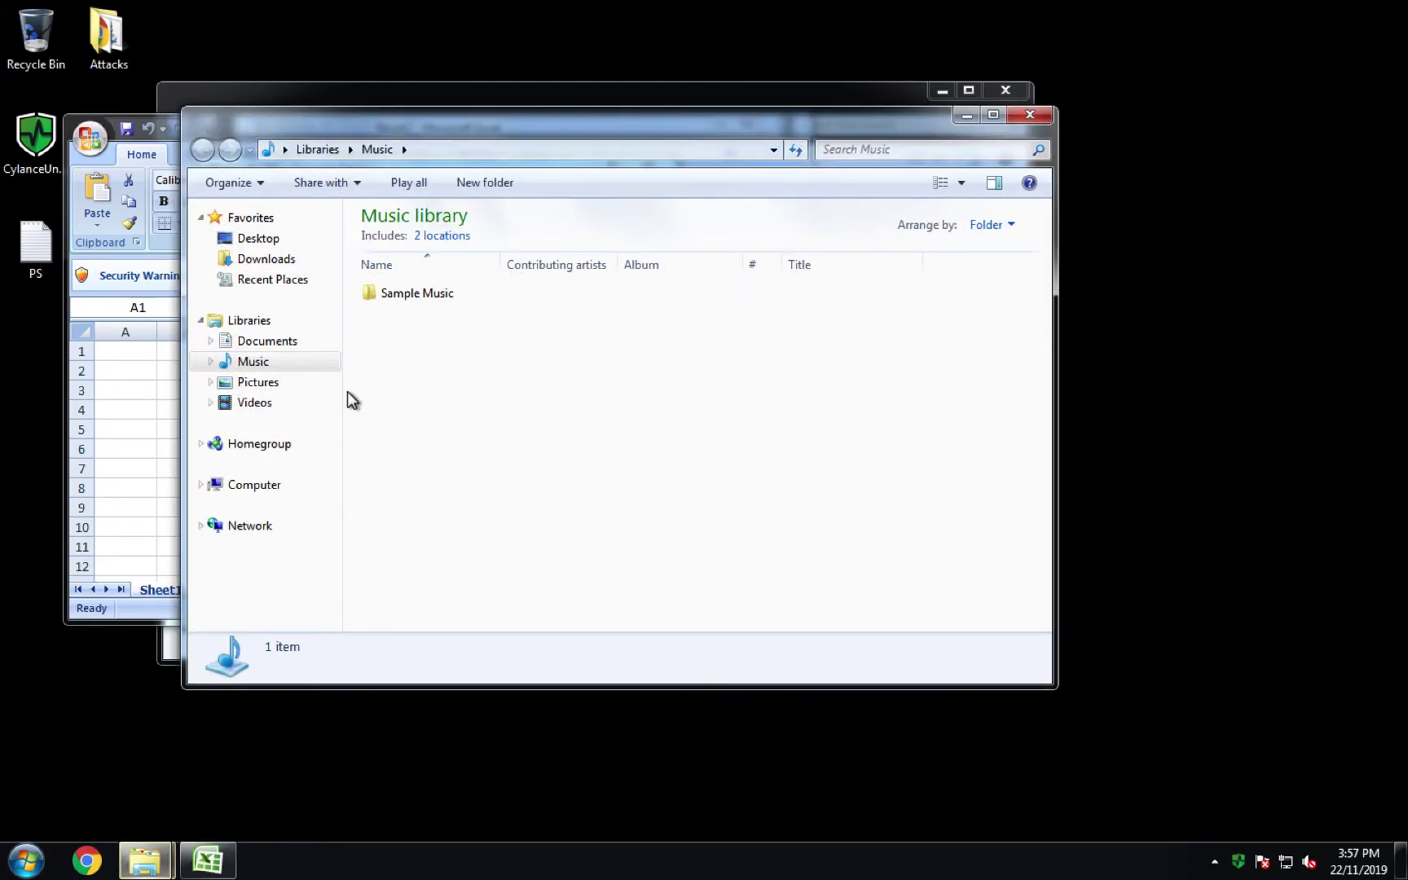
Open the Sample Pictures folder and move its window clear of the macro security dialog.
click(257, 382)
double_click(395, 342)
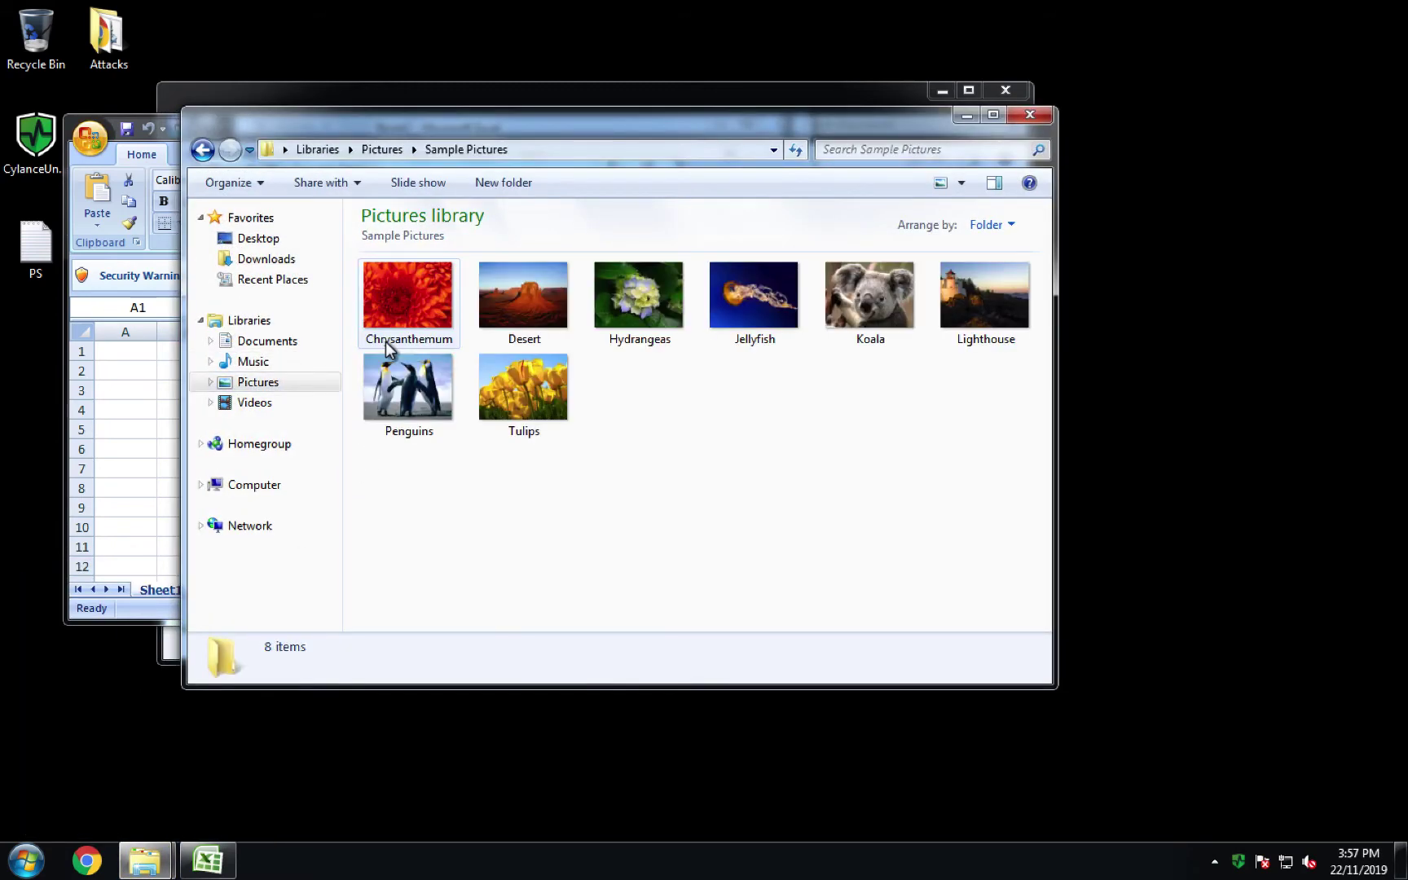
drag(609, 117, 854, 215)
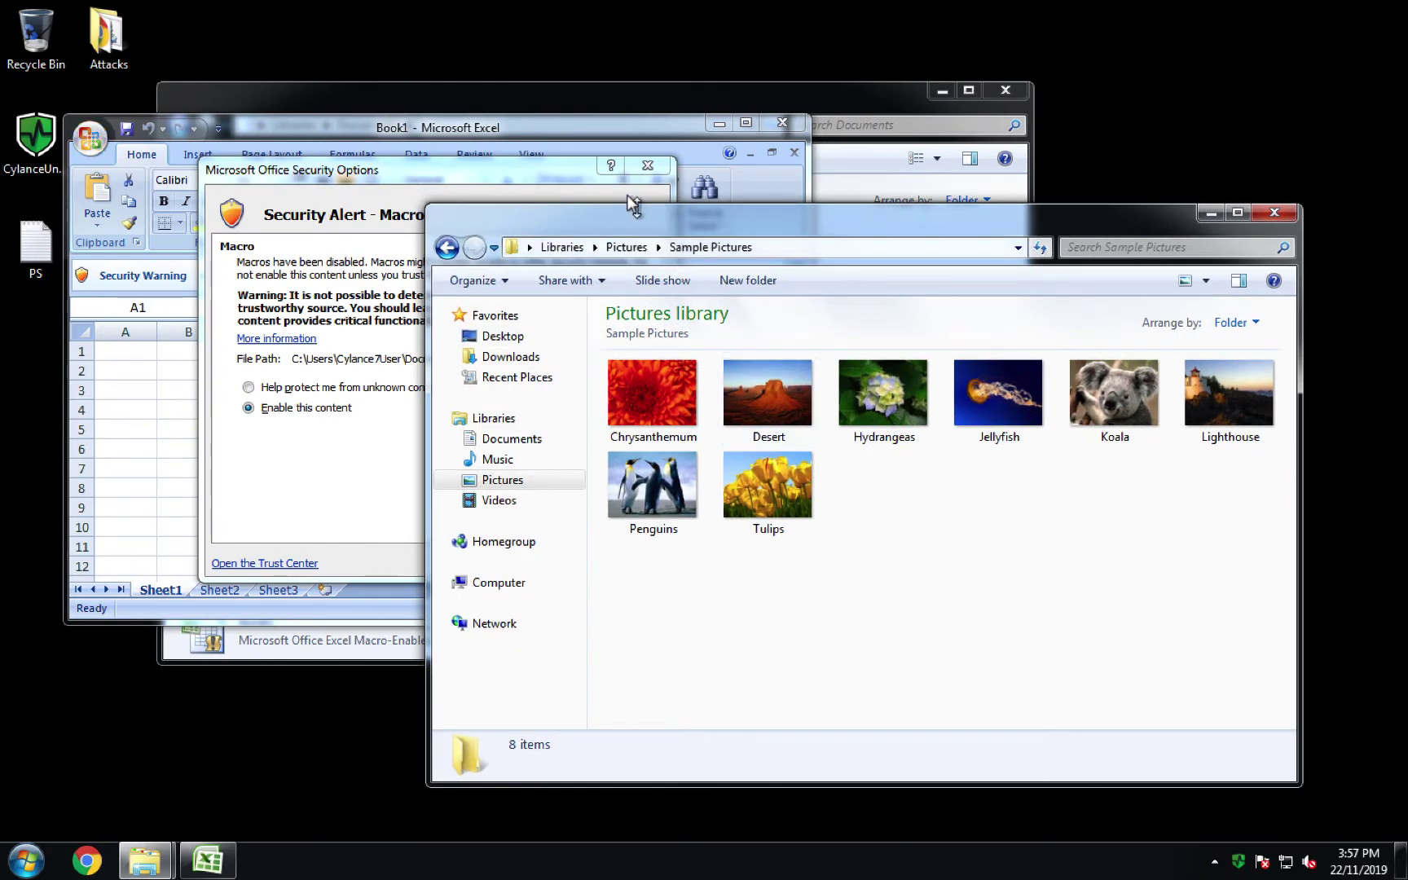
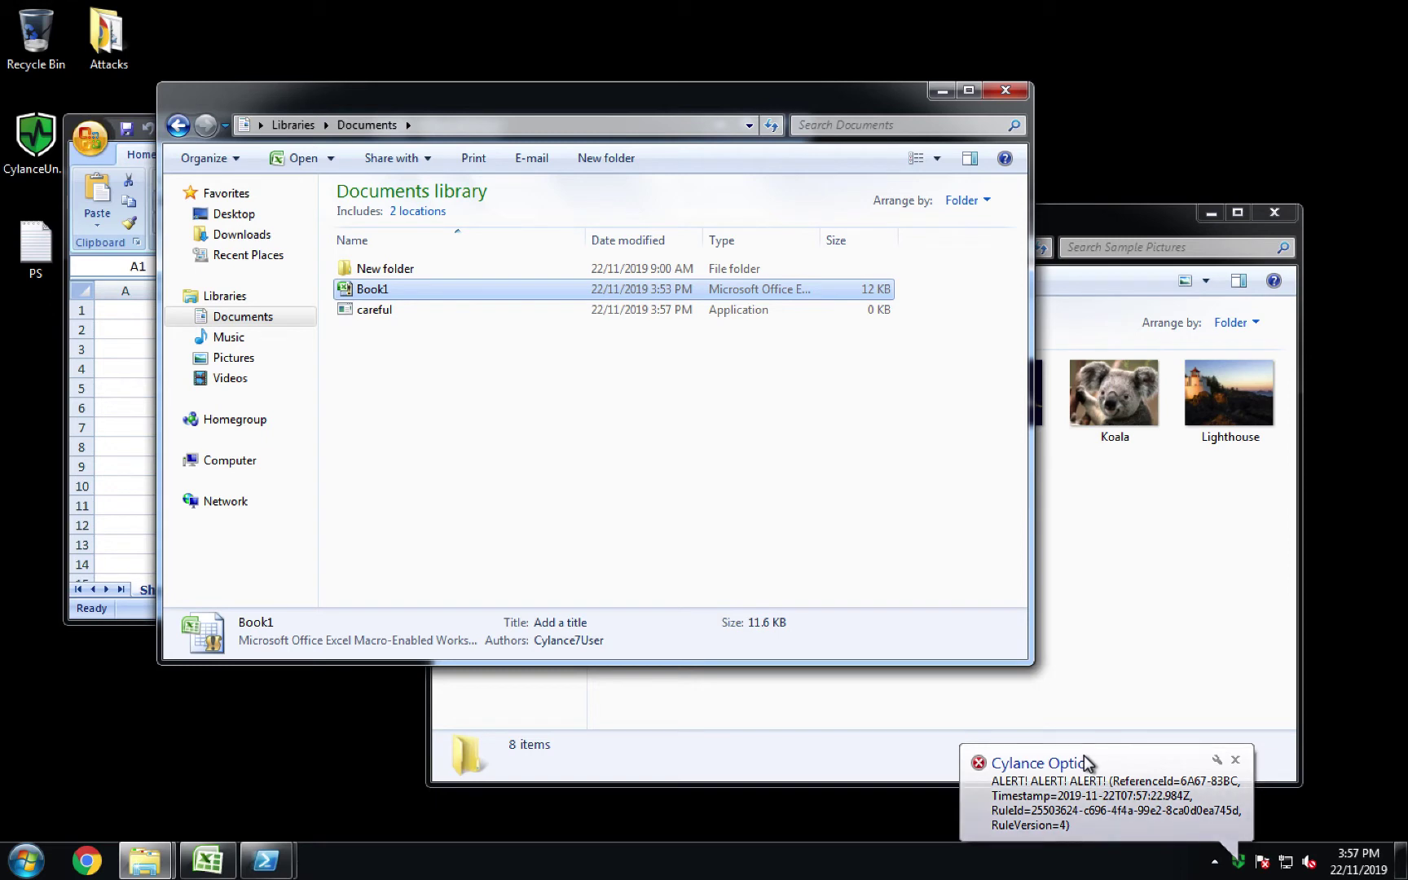
Inspect the Documents library and the Sample Pictures folder for changes to their files.
click(561, 424)
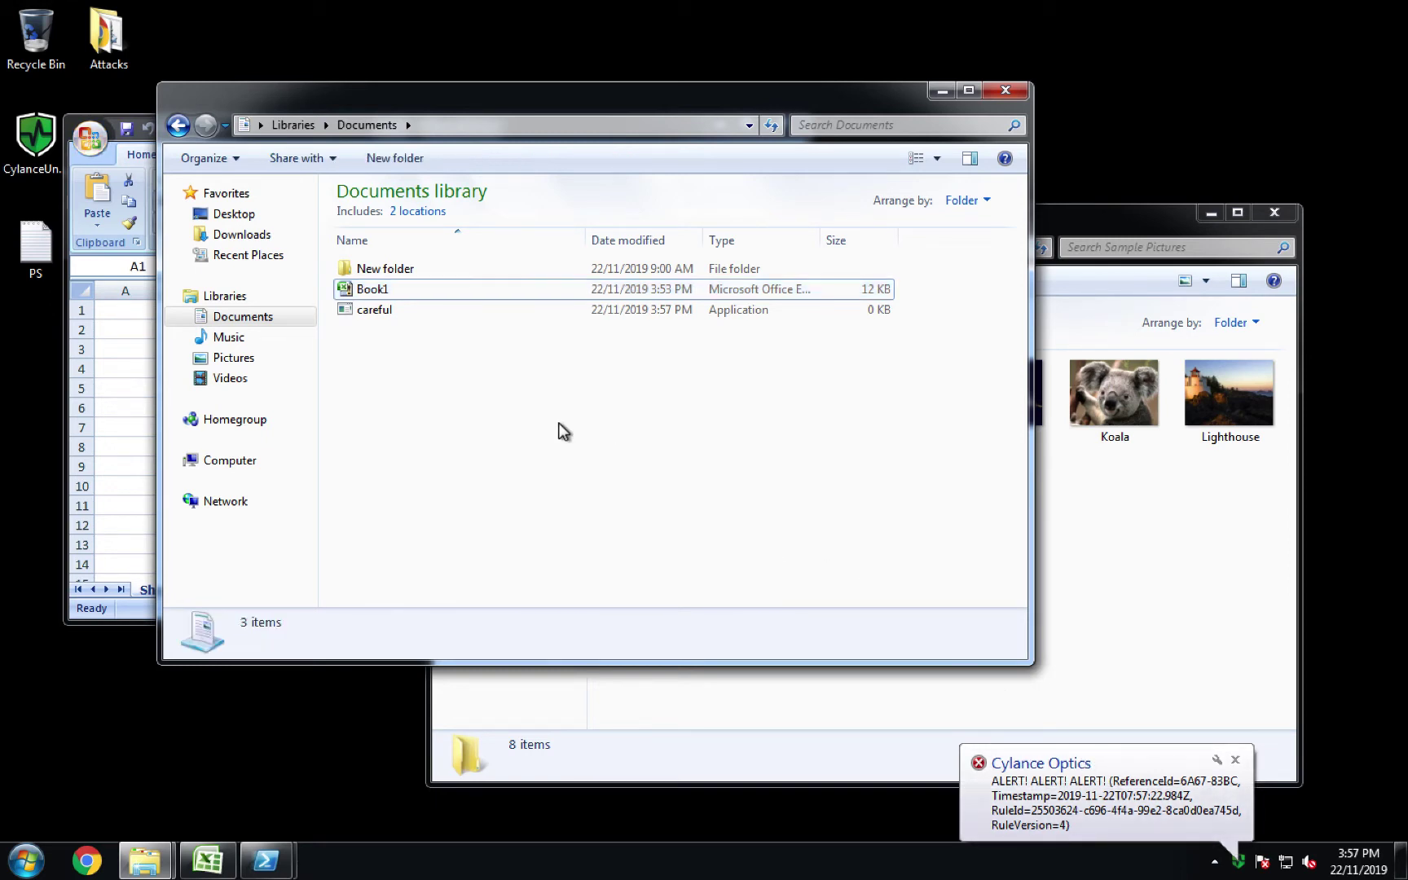
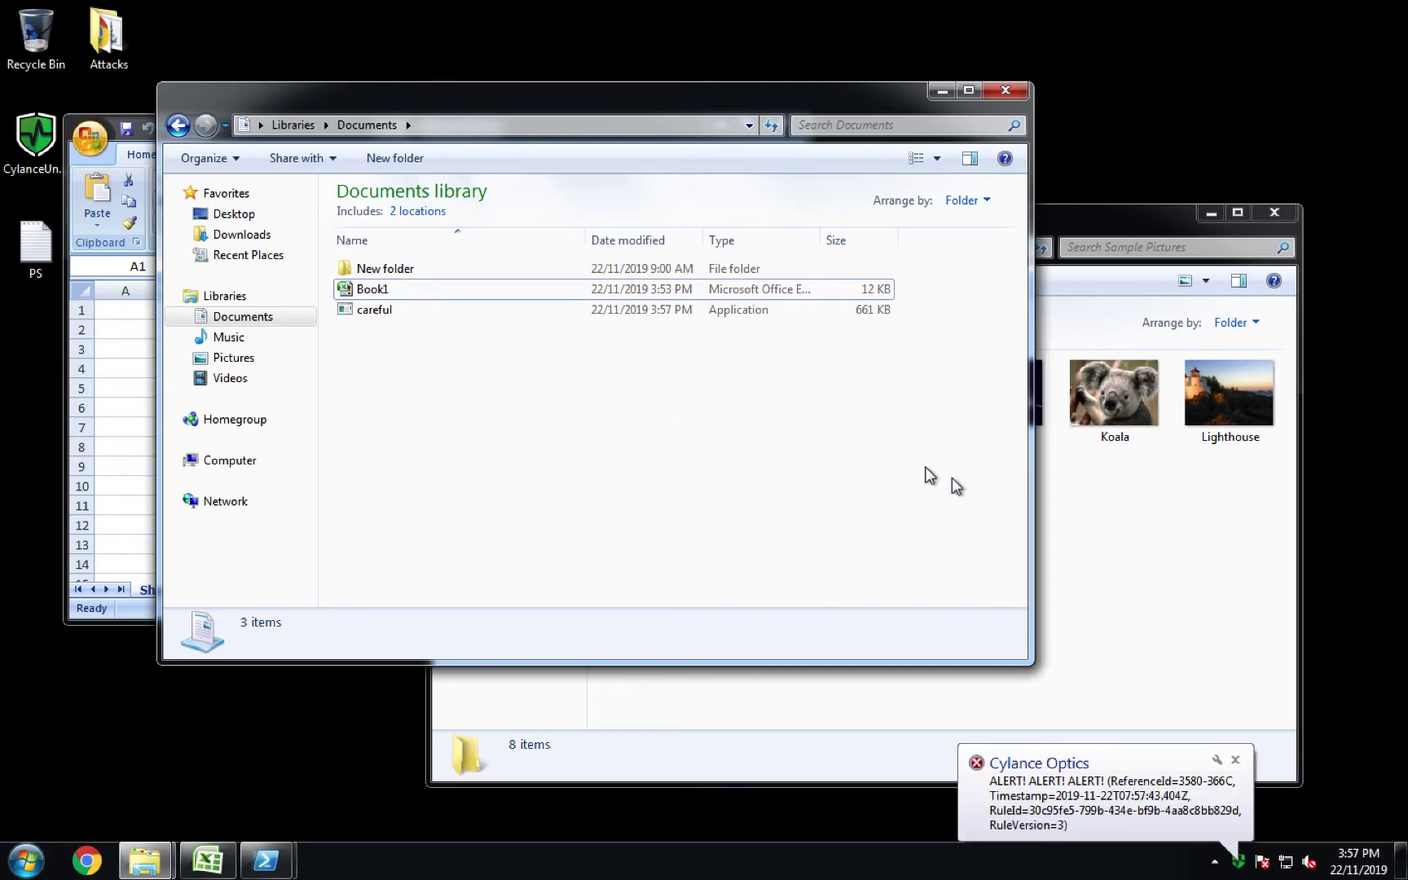
click(1117, 563)
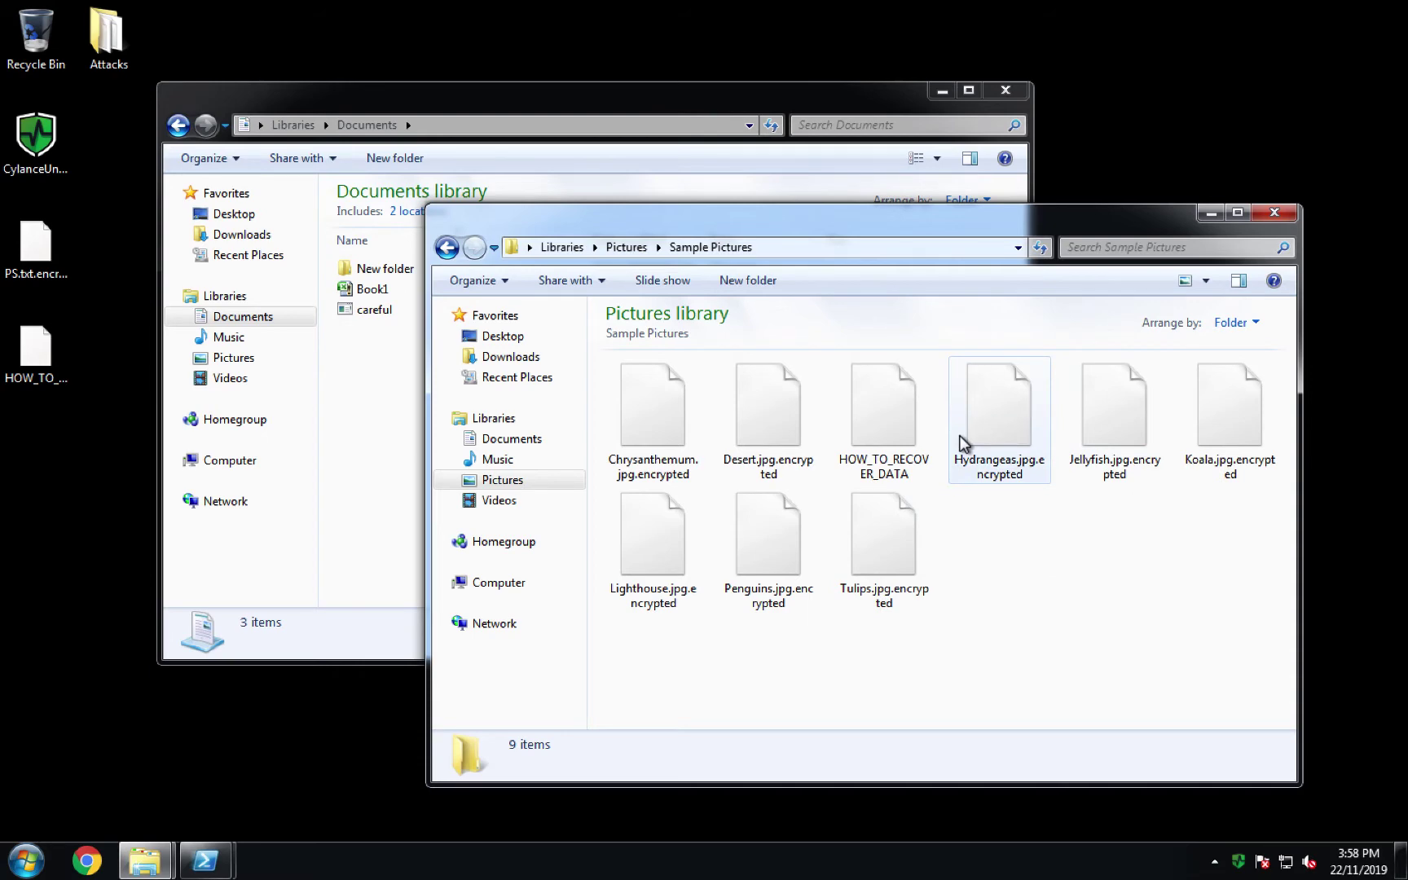
Open the HOW_TO_RECOVER_DATA note from the desktop, read it through to the Attention section, and minimize it.
click(32, 361)
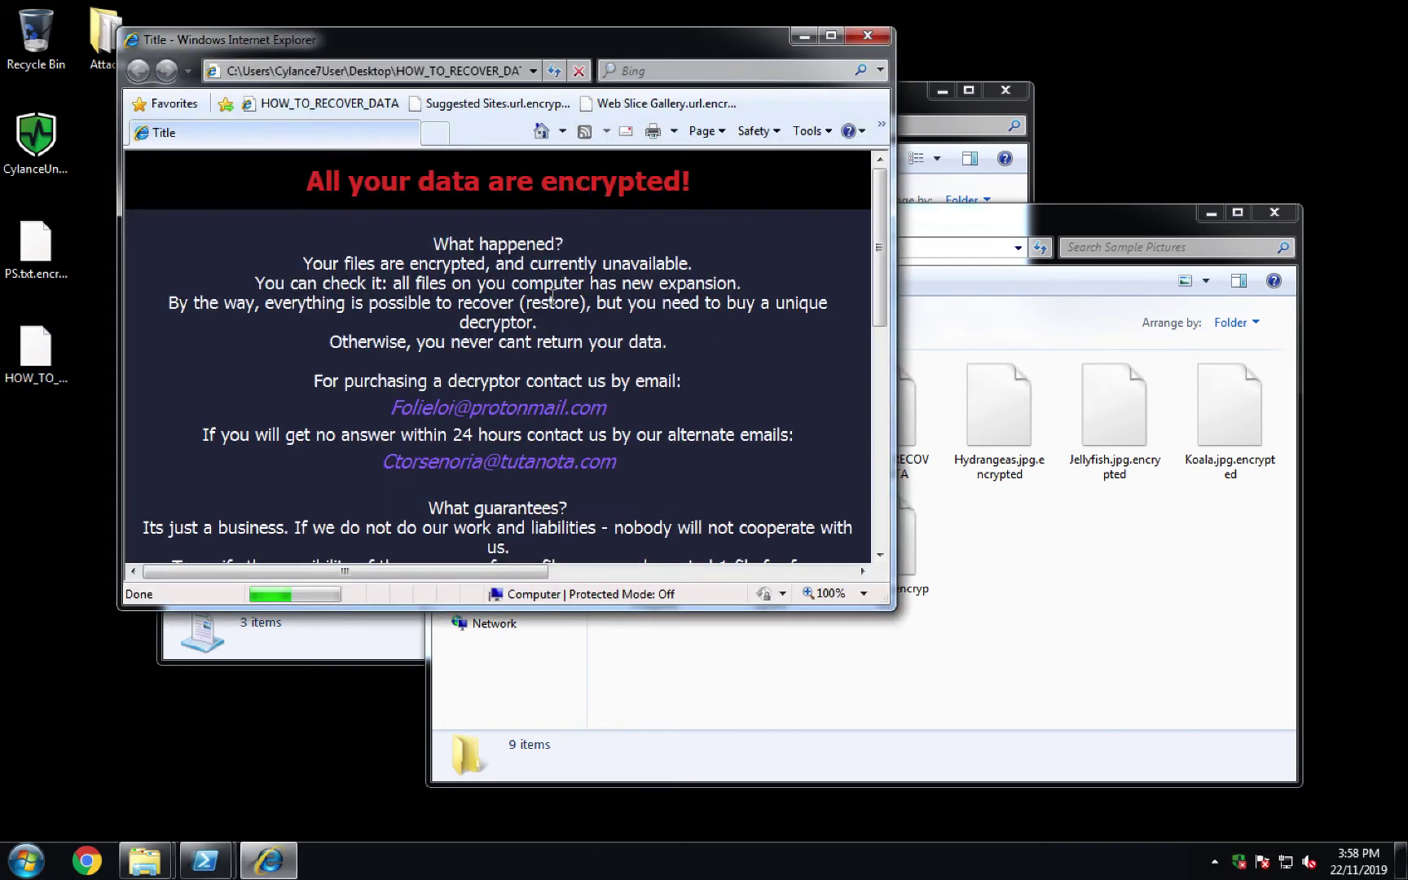
scroll(581, 366, down, 1)
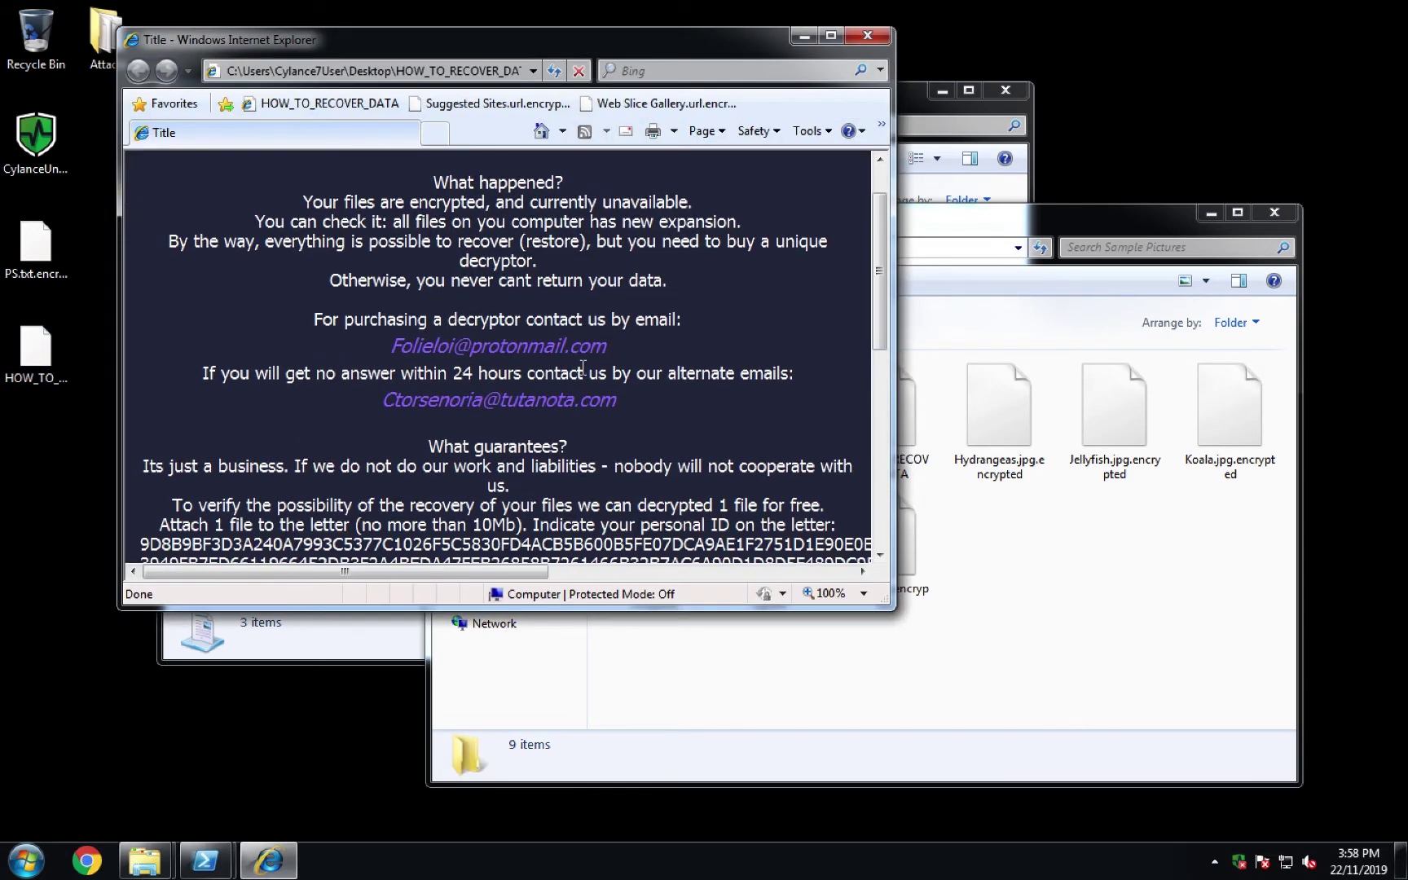
scroll(587, 406, down, 2)
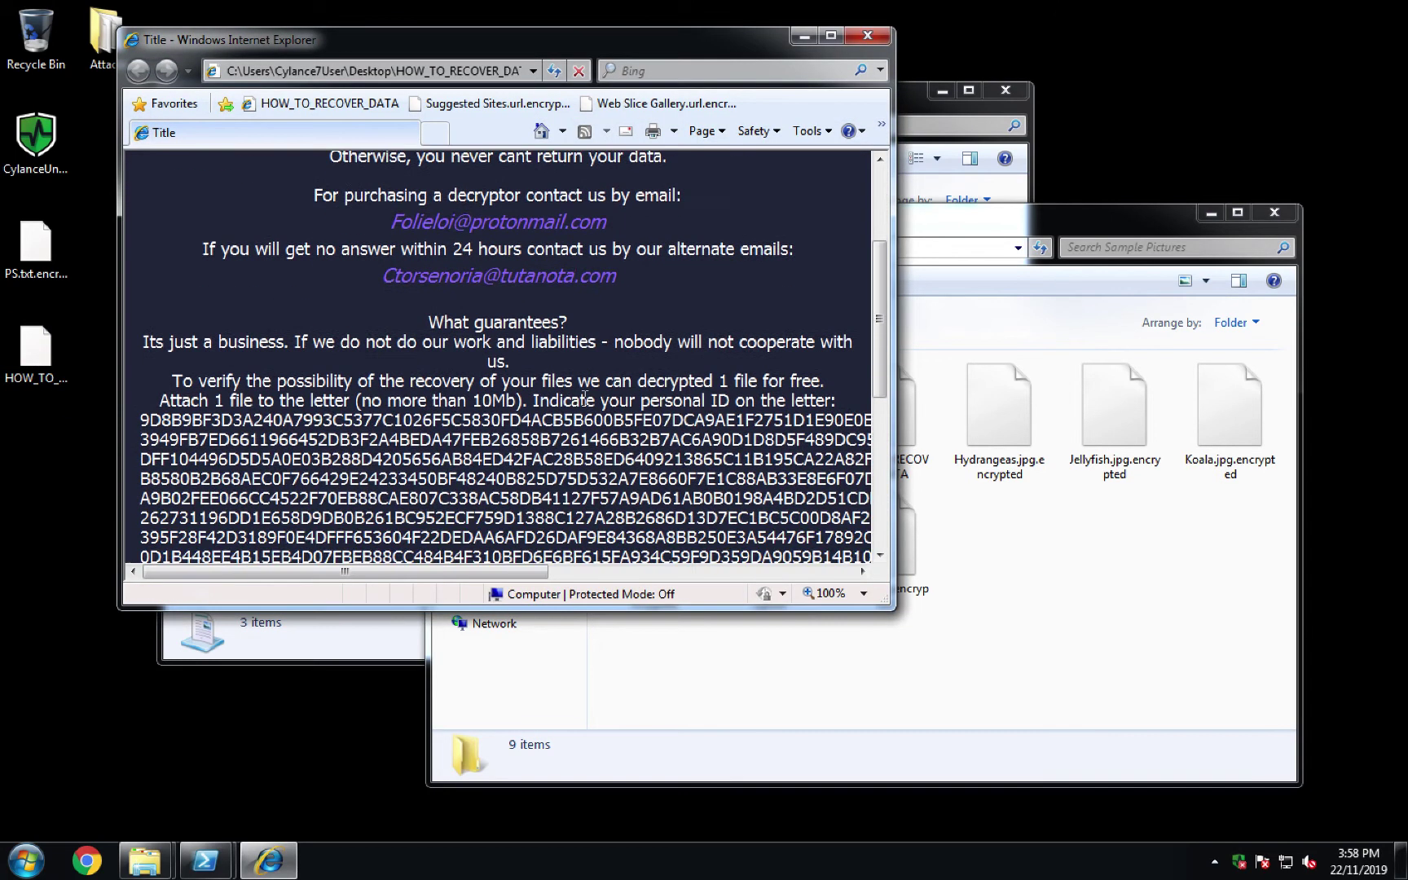
scroll(583, 397, down, 5)
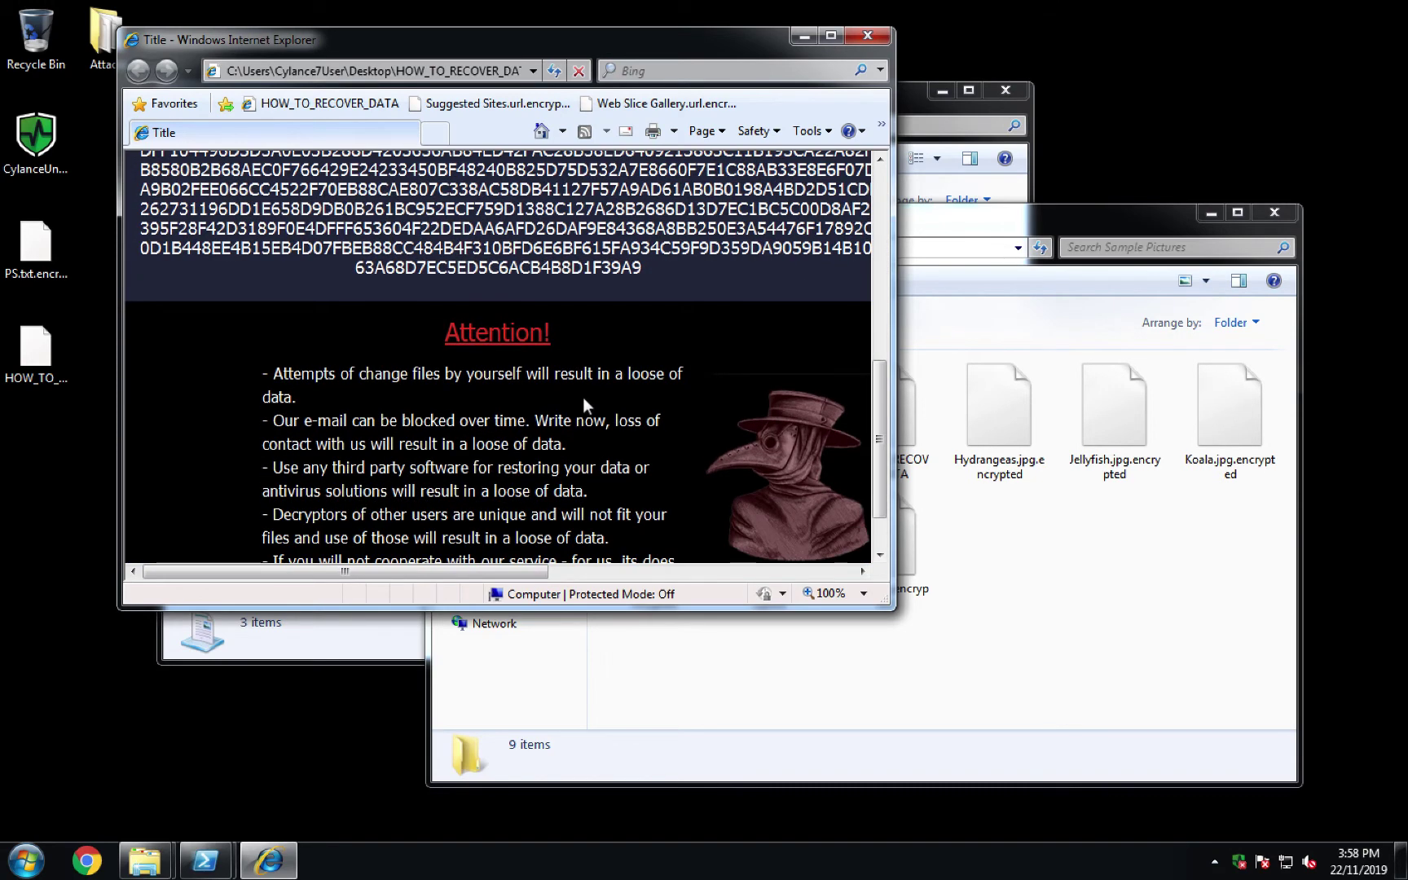
scroll(584, 397, down, 1)
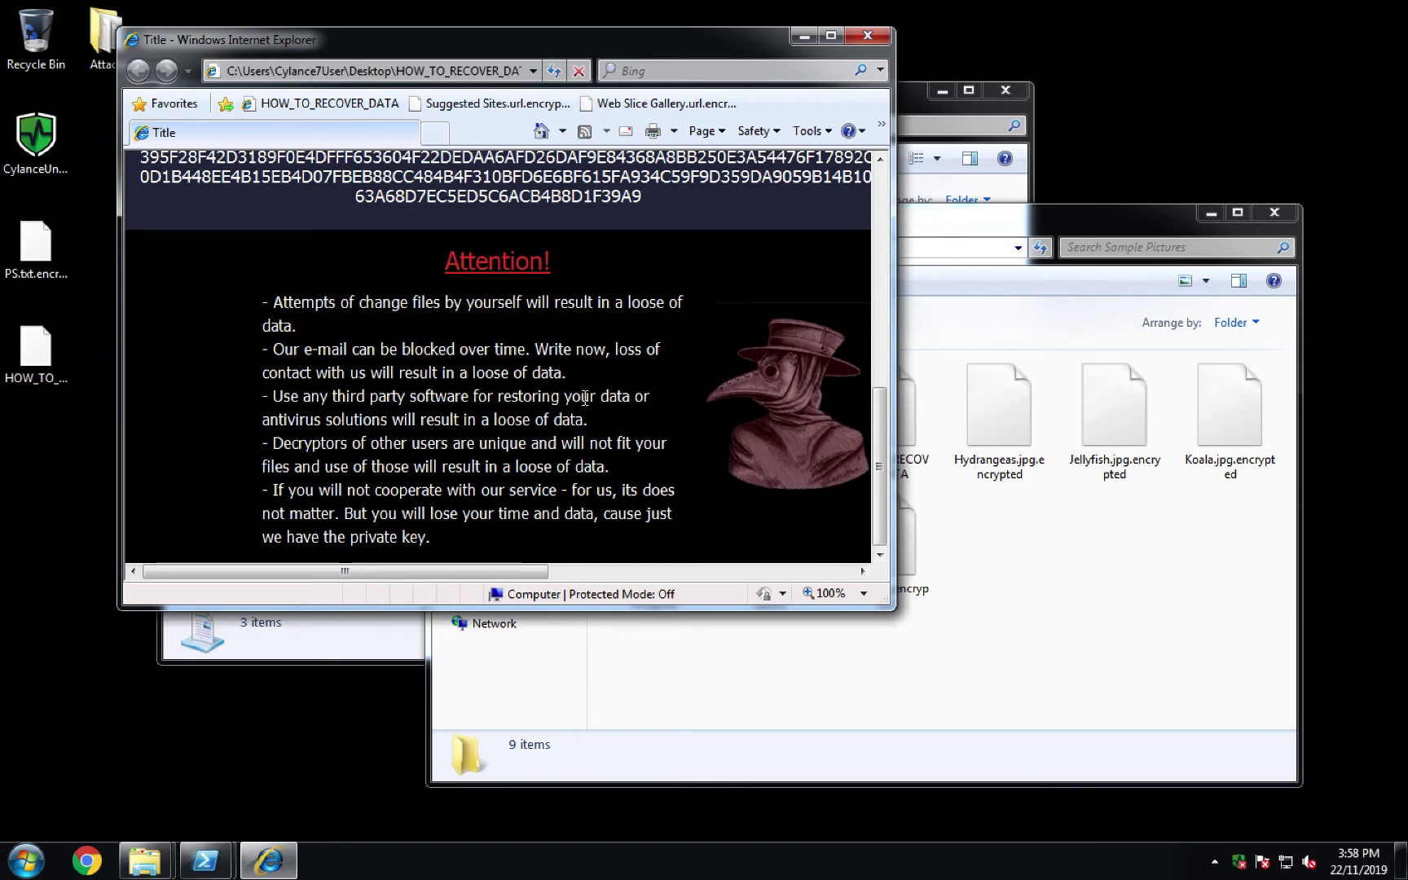
scroll(585, 398, up, 6)
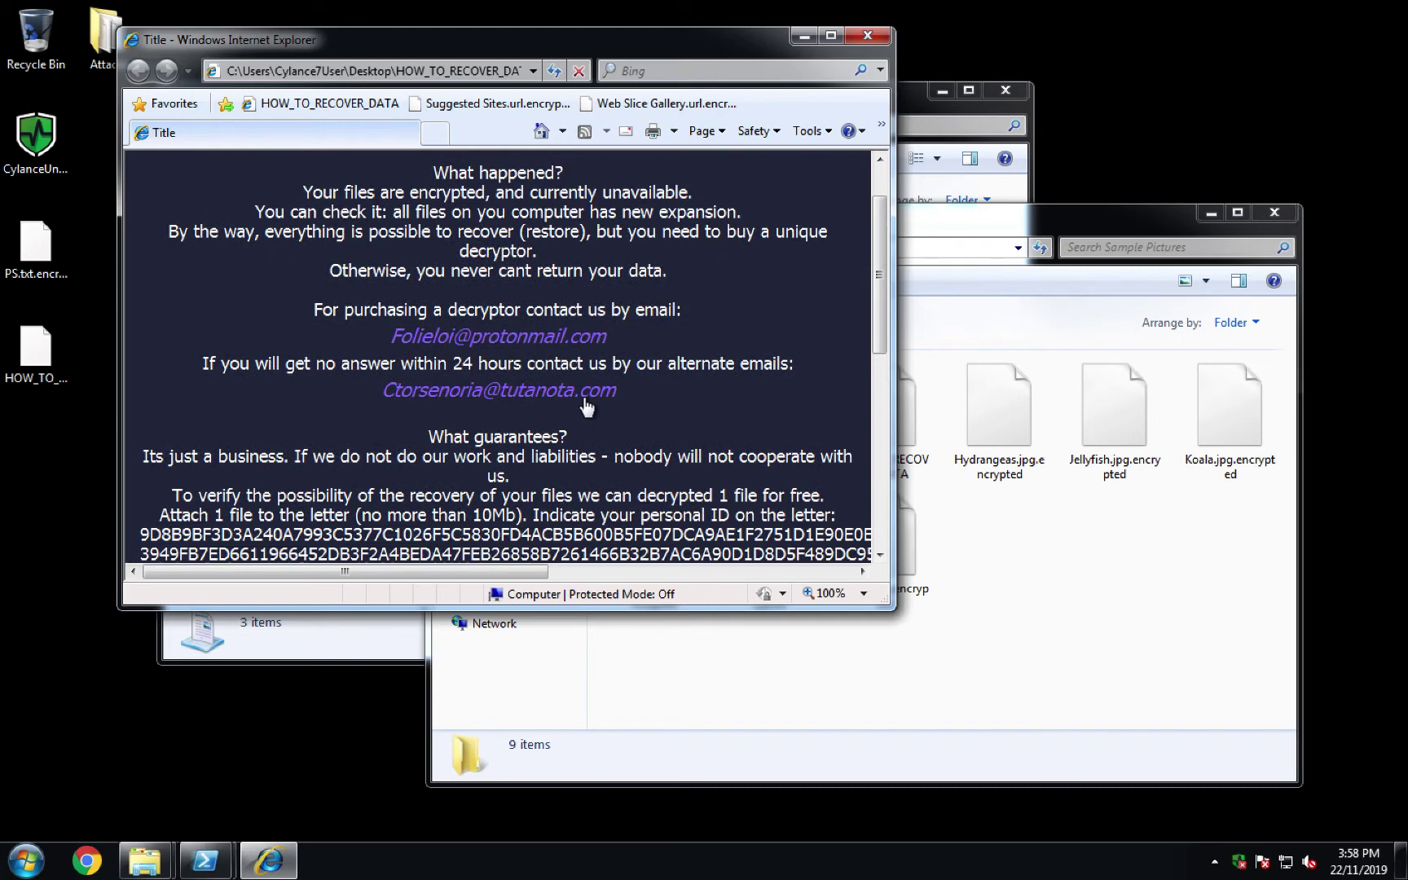
scroll(585, 400, up, 1)
click(807, 34)
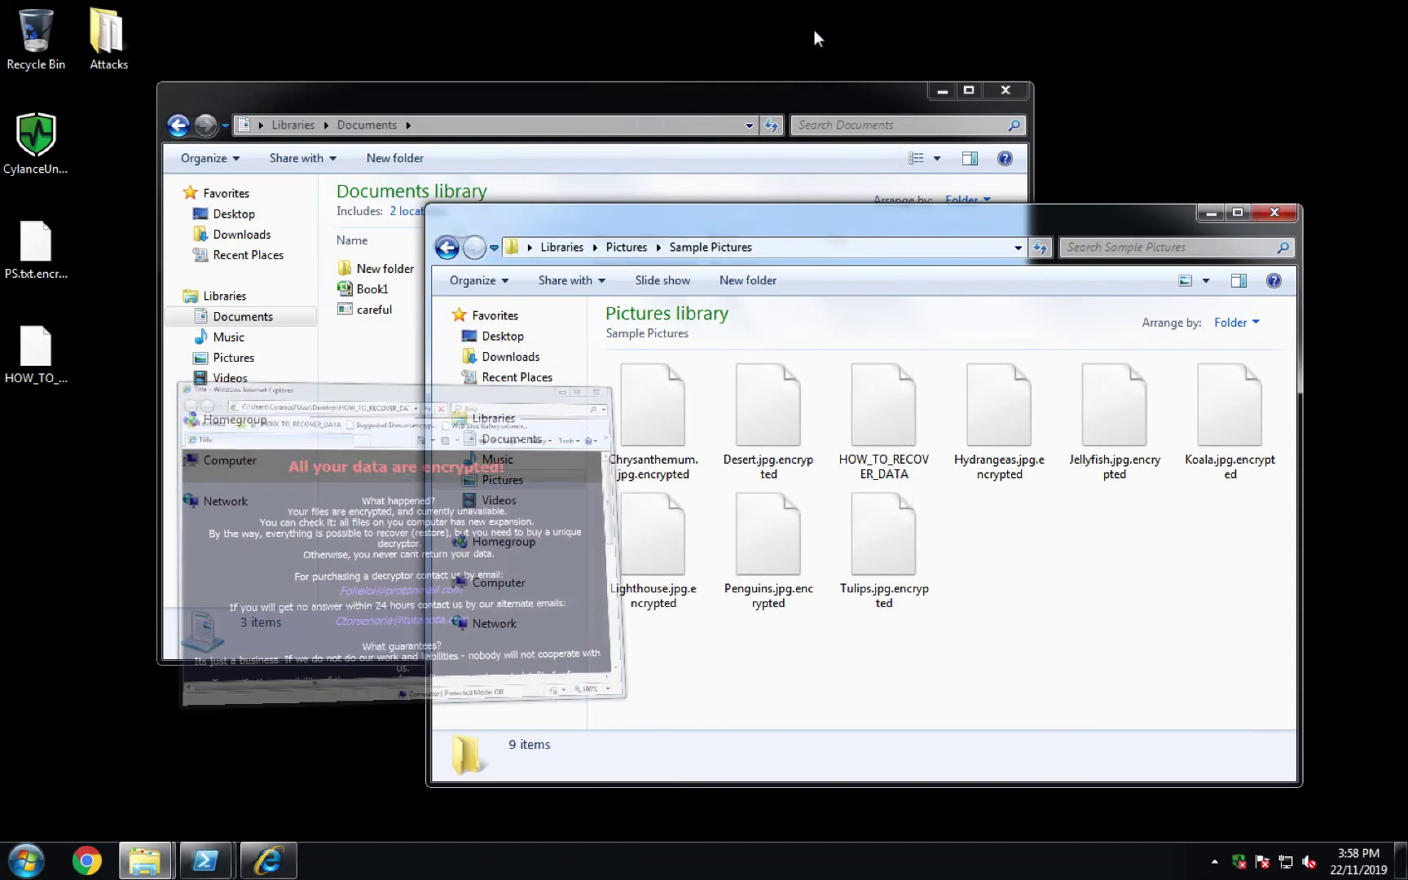
Minimize the Sample Pictures folder and put the Optics2019 virtual machine away to return to Chrome.
click(1211, 217)
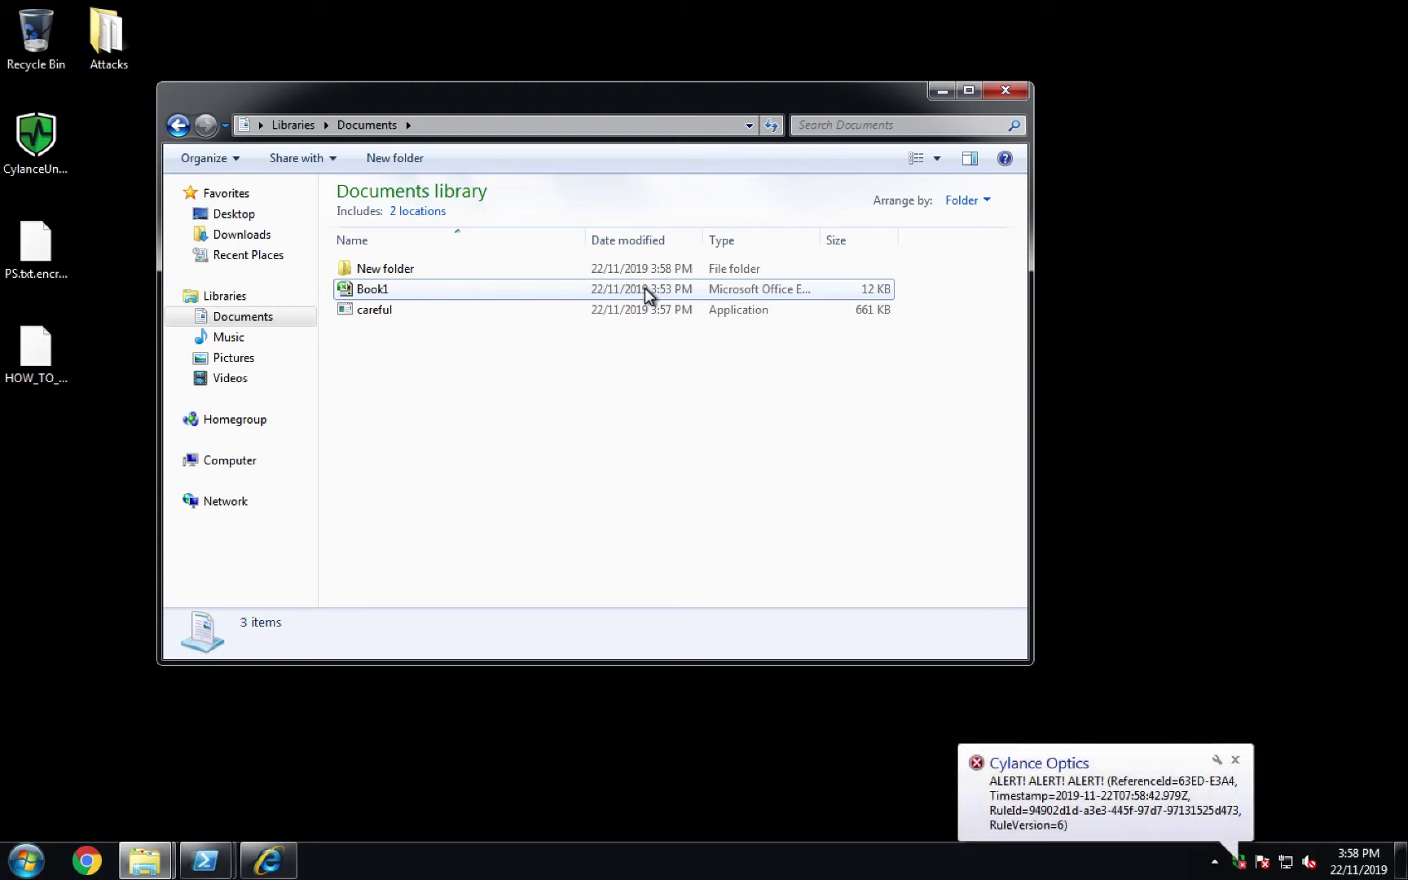
click(307, 2)
mouse_move(307, 1)
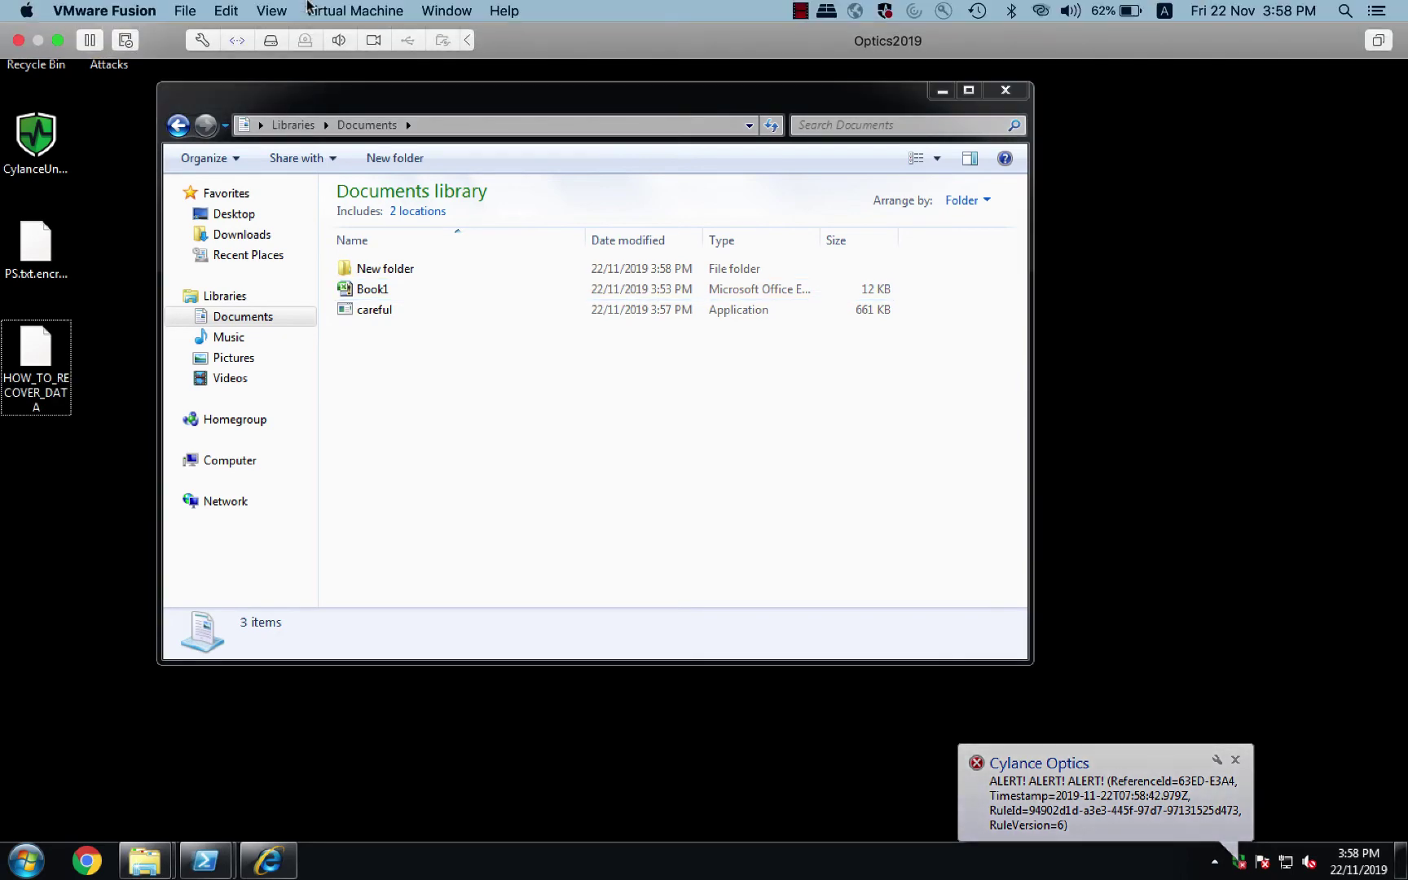
click(57, 40)
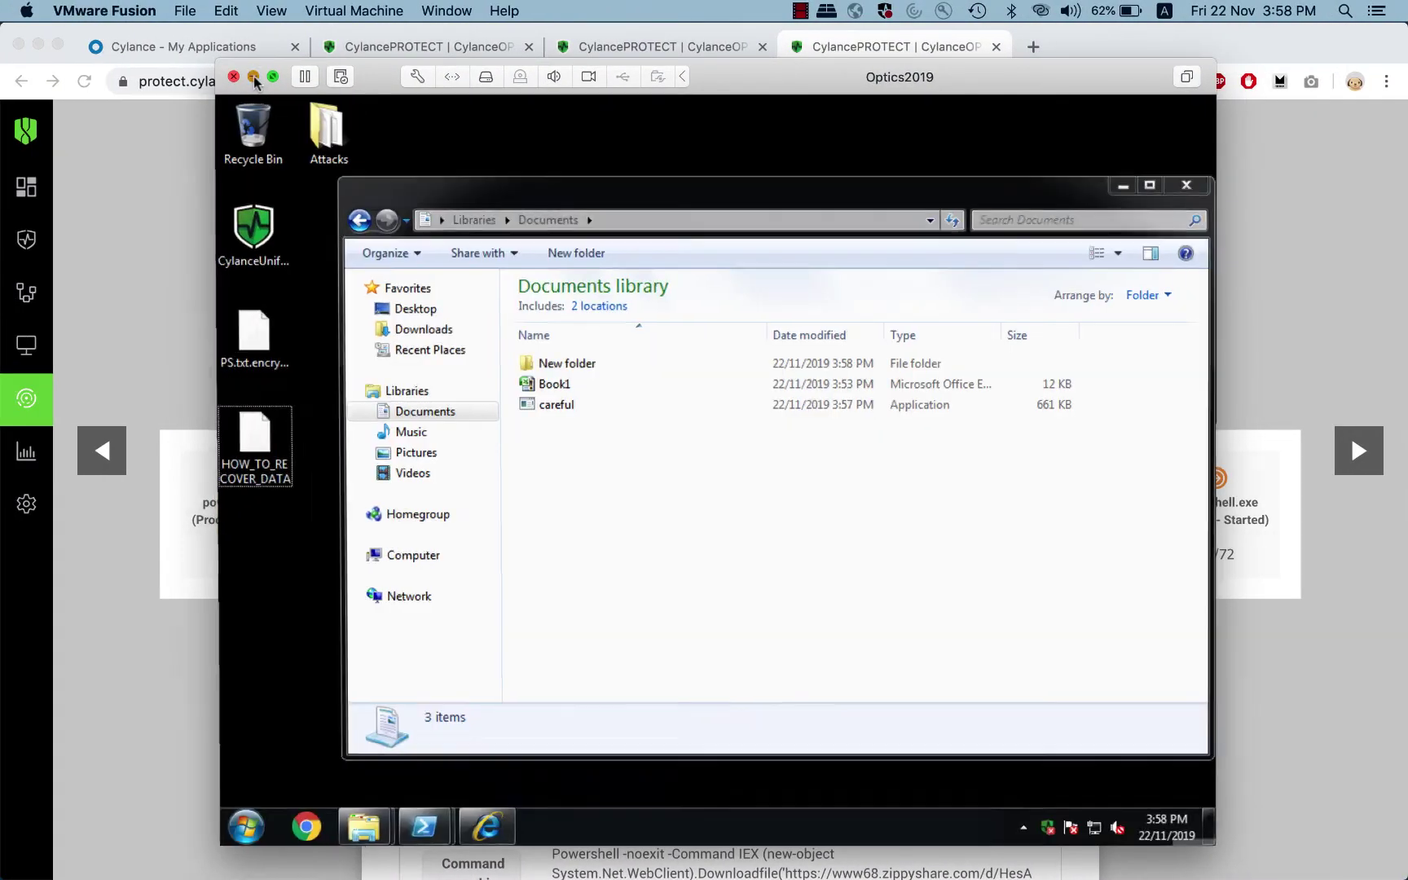
click(253, 77)
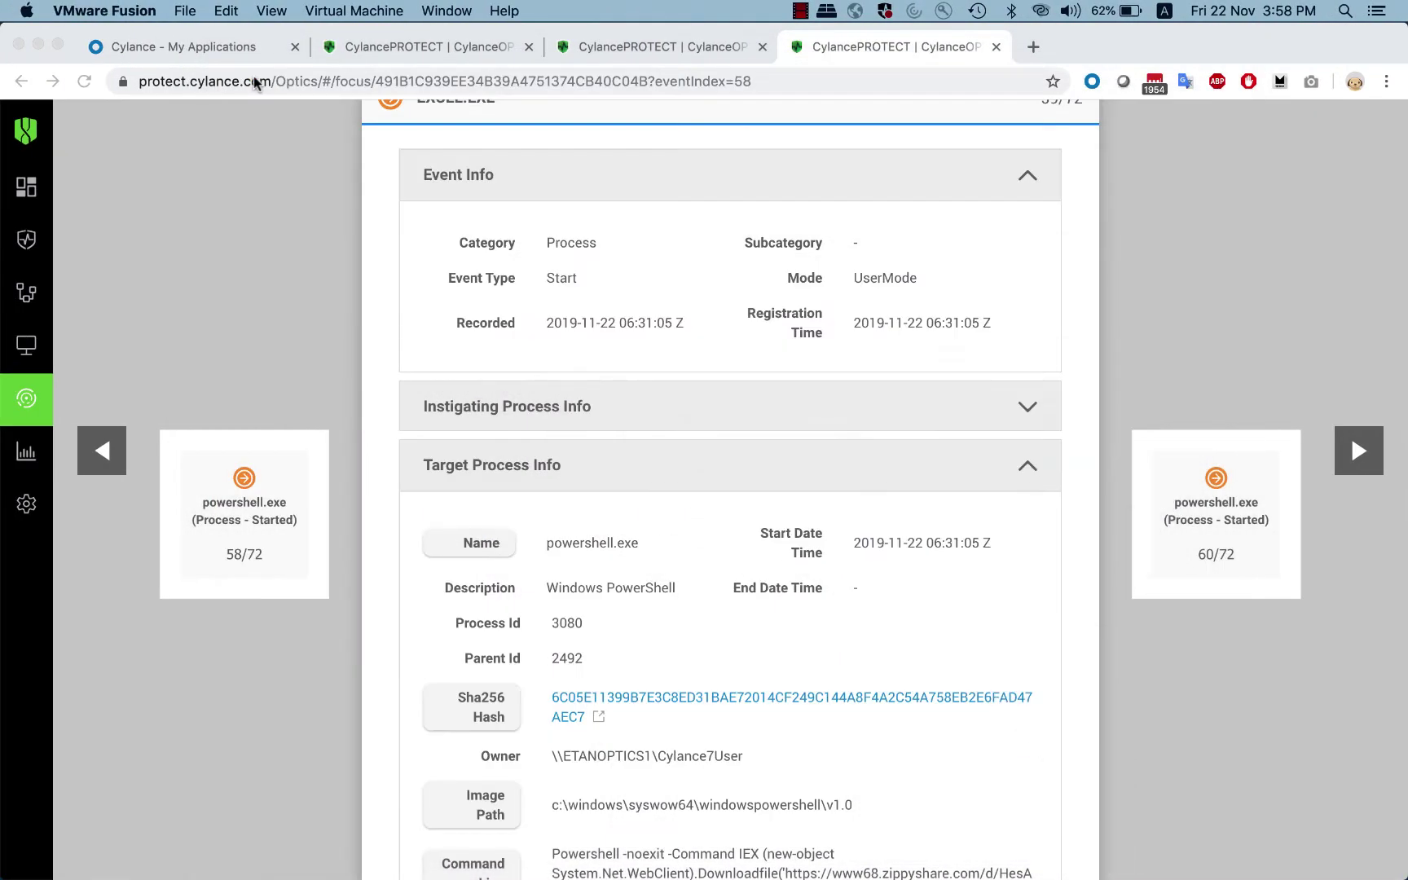
Examine the CylanceOPTICS detections list for device etanoptics1, focusing on the Office DDE to Script Interpreter and Powershell Download entries.
click(455, 47)
scroll(493, 323, down, 5)
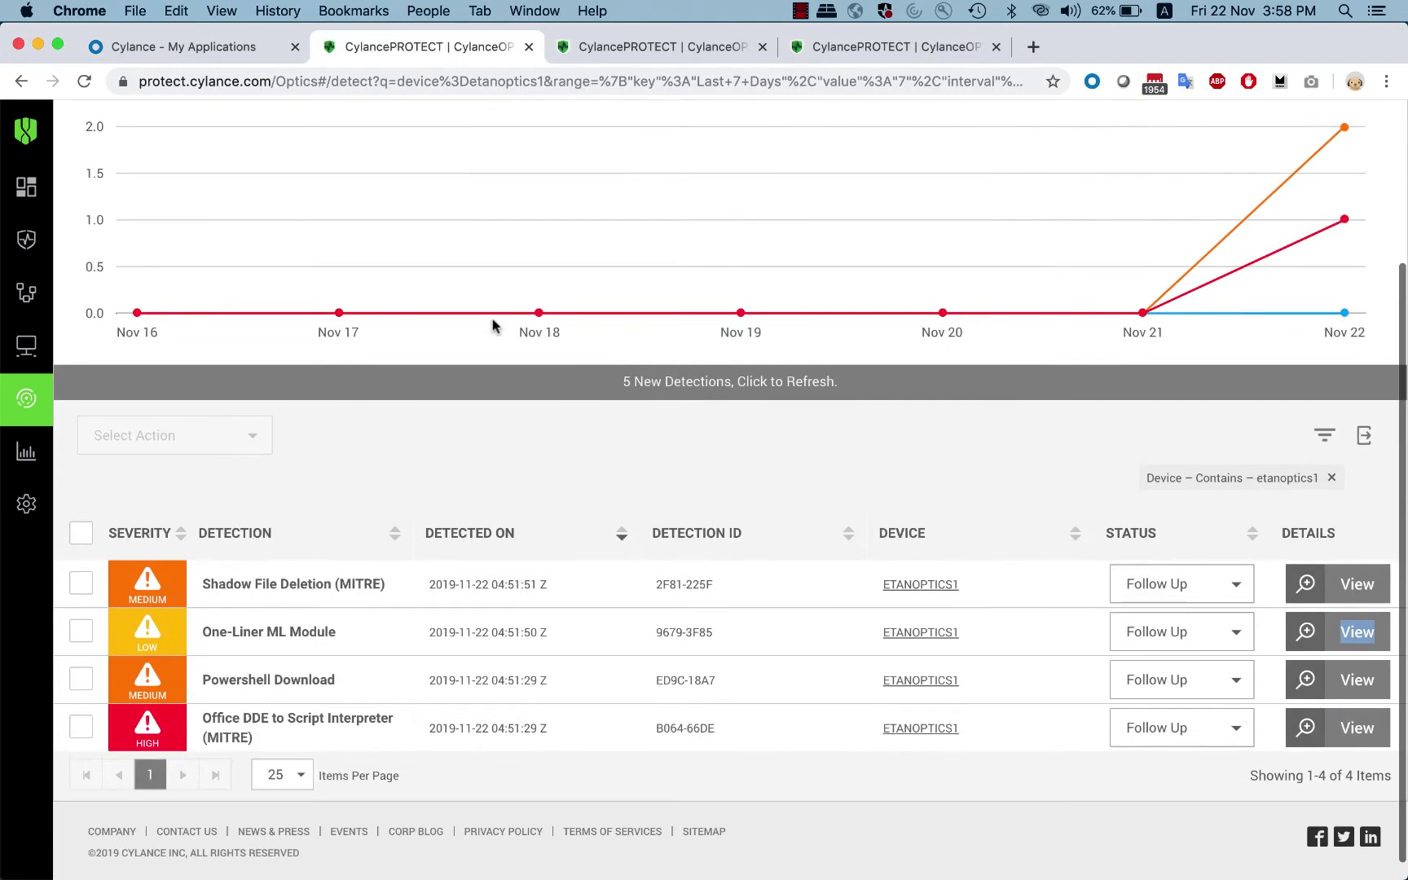
click(817, 754)
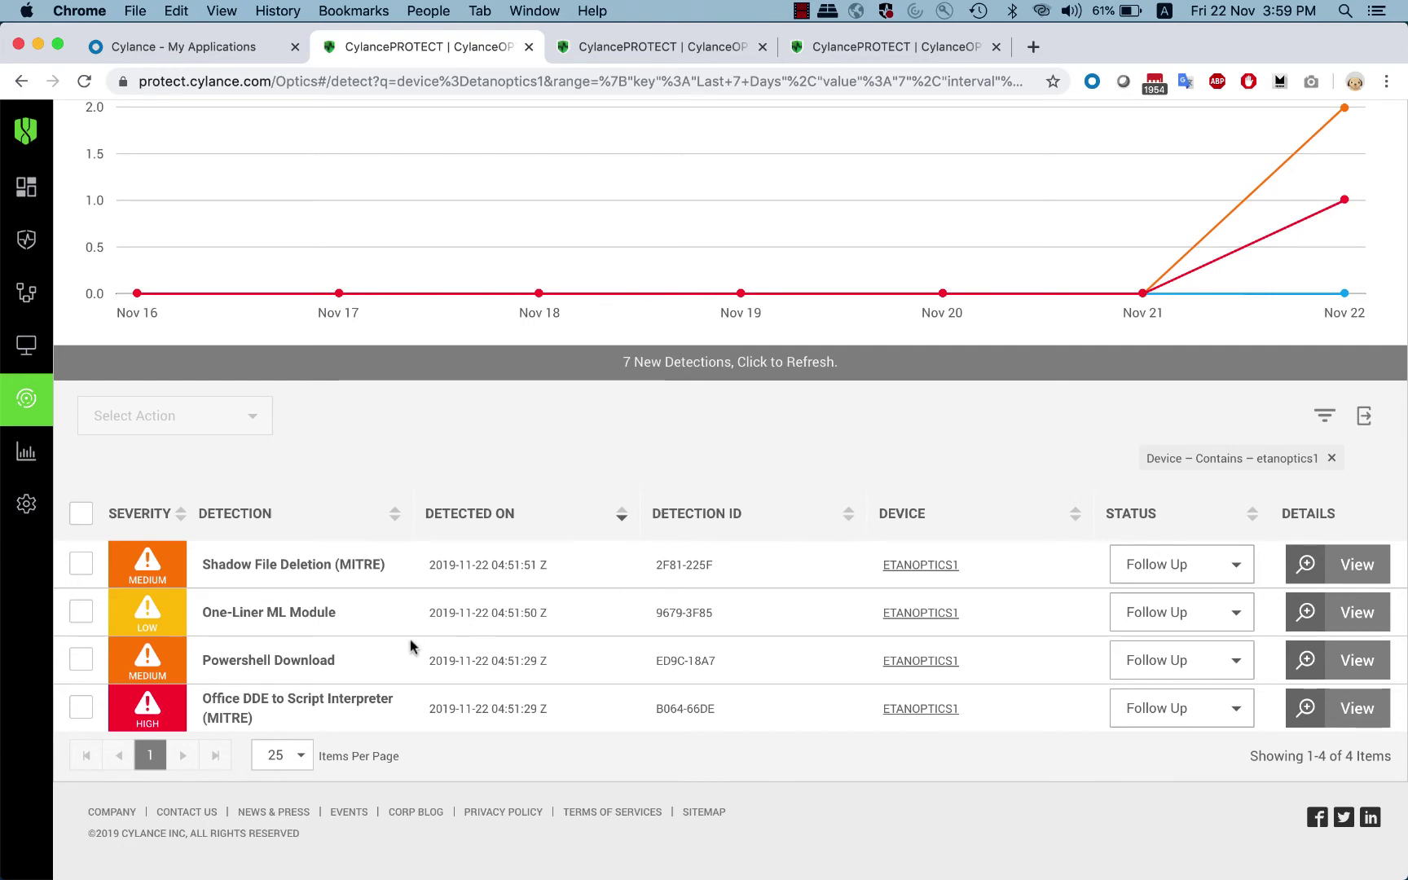
double_click(269, 702)
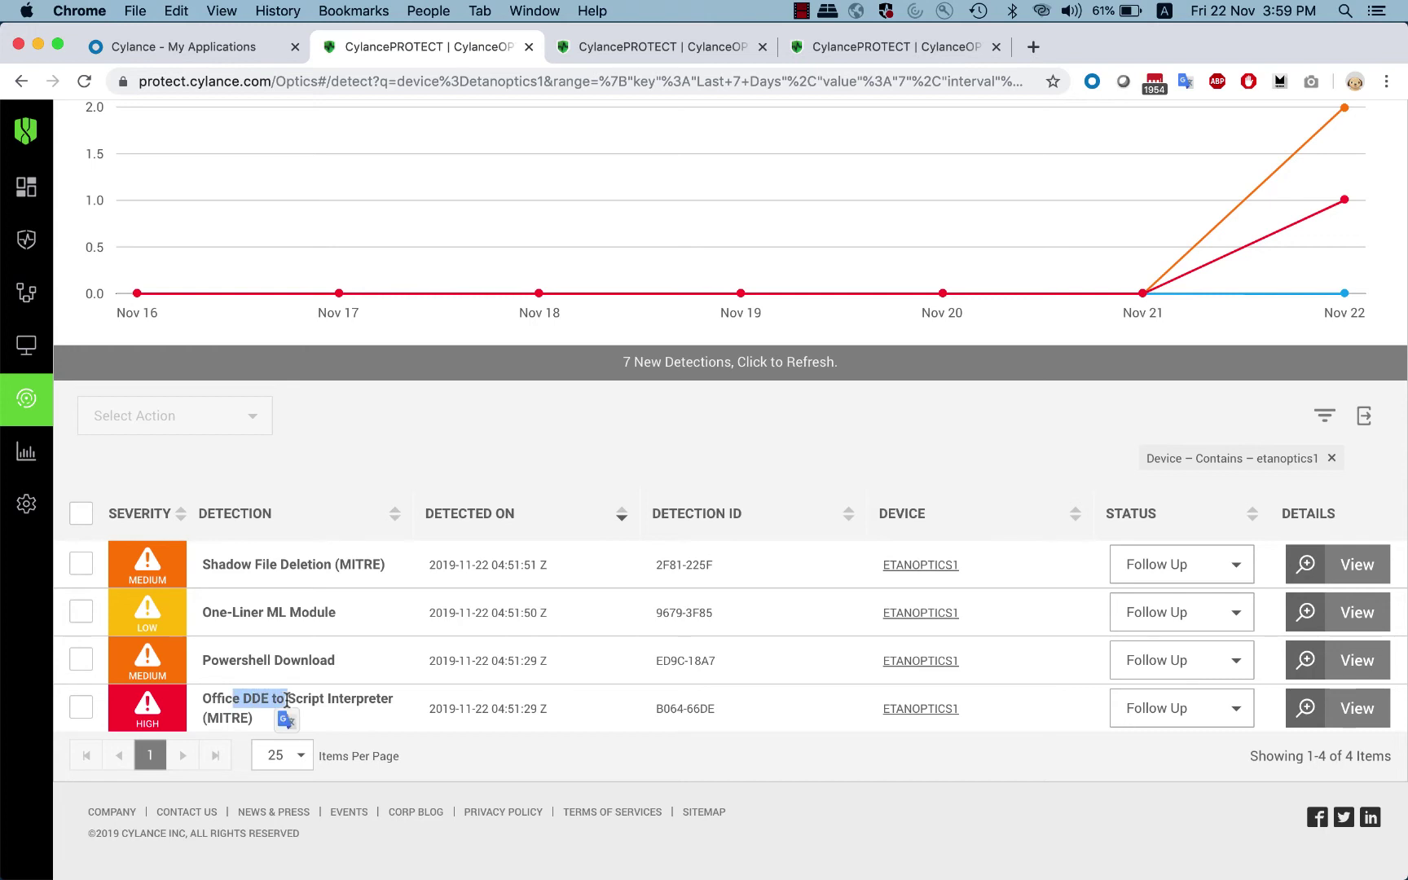
drag(328, 698, 355, 698)
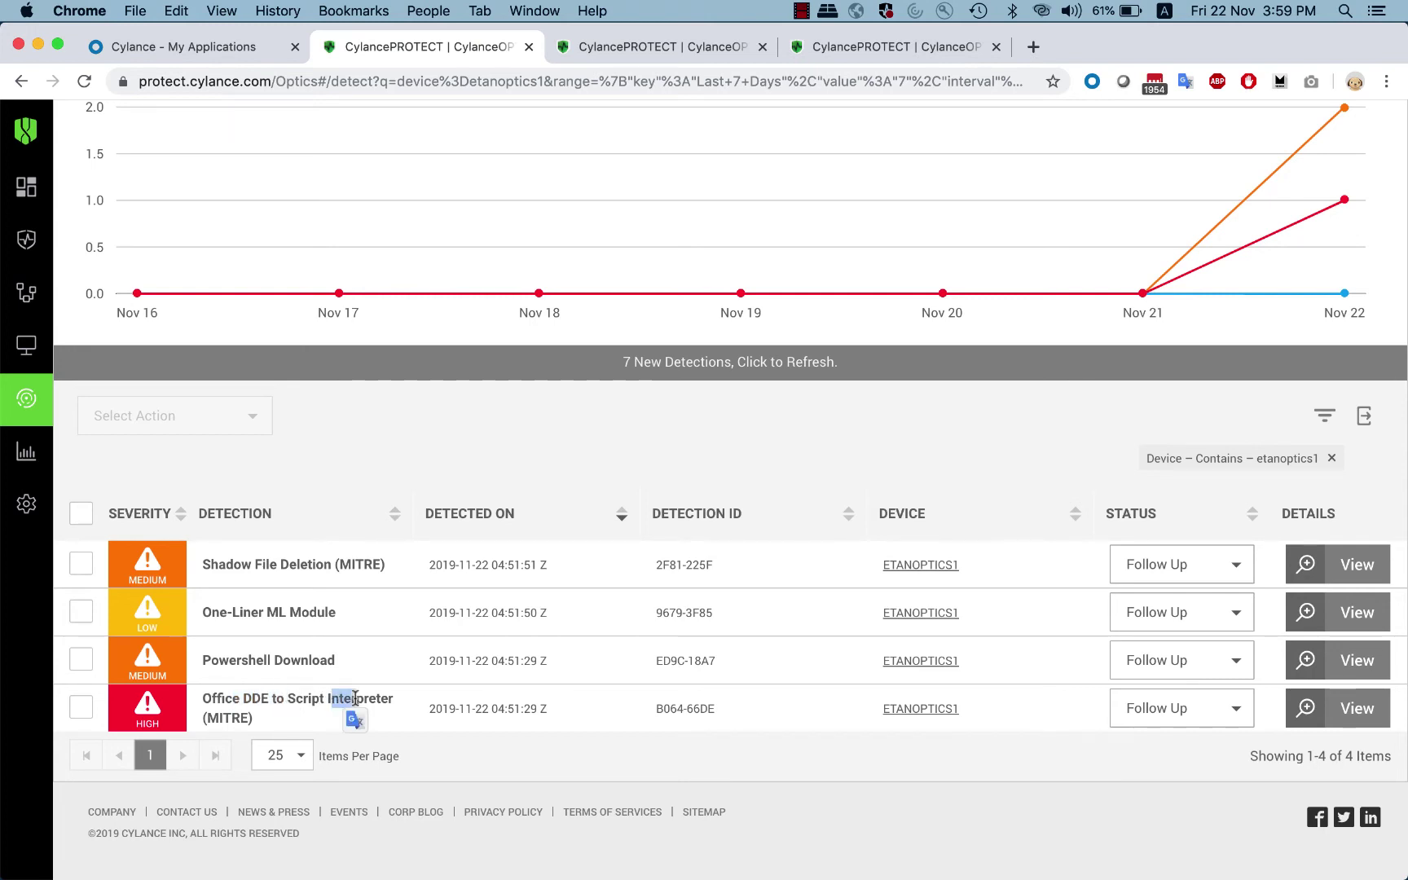
drag(234, 699, 219, 698)
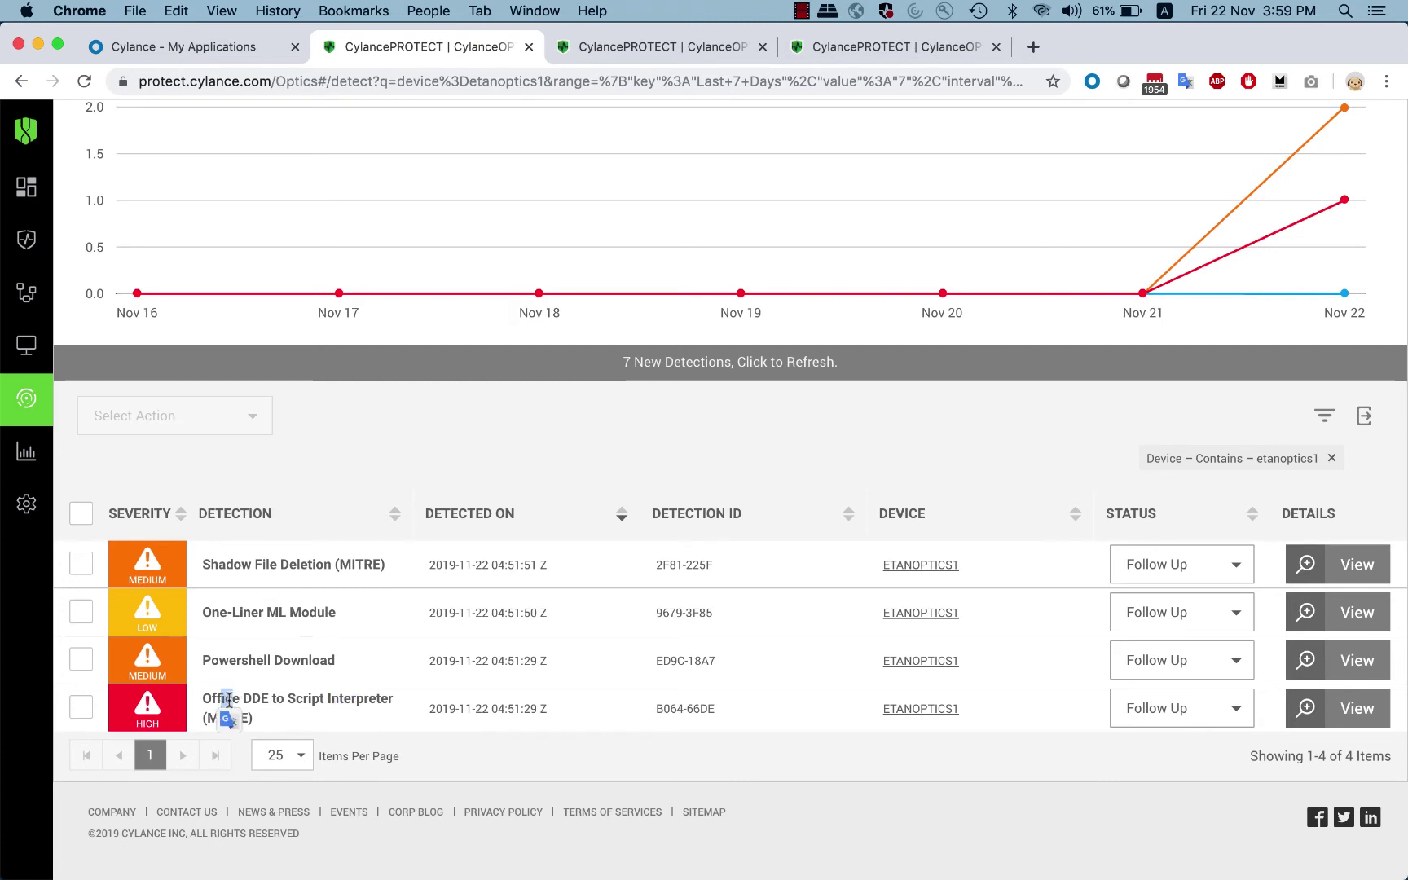
drag(319, 701, 352, 702)
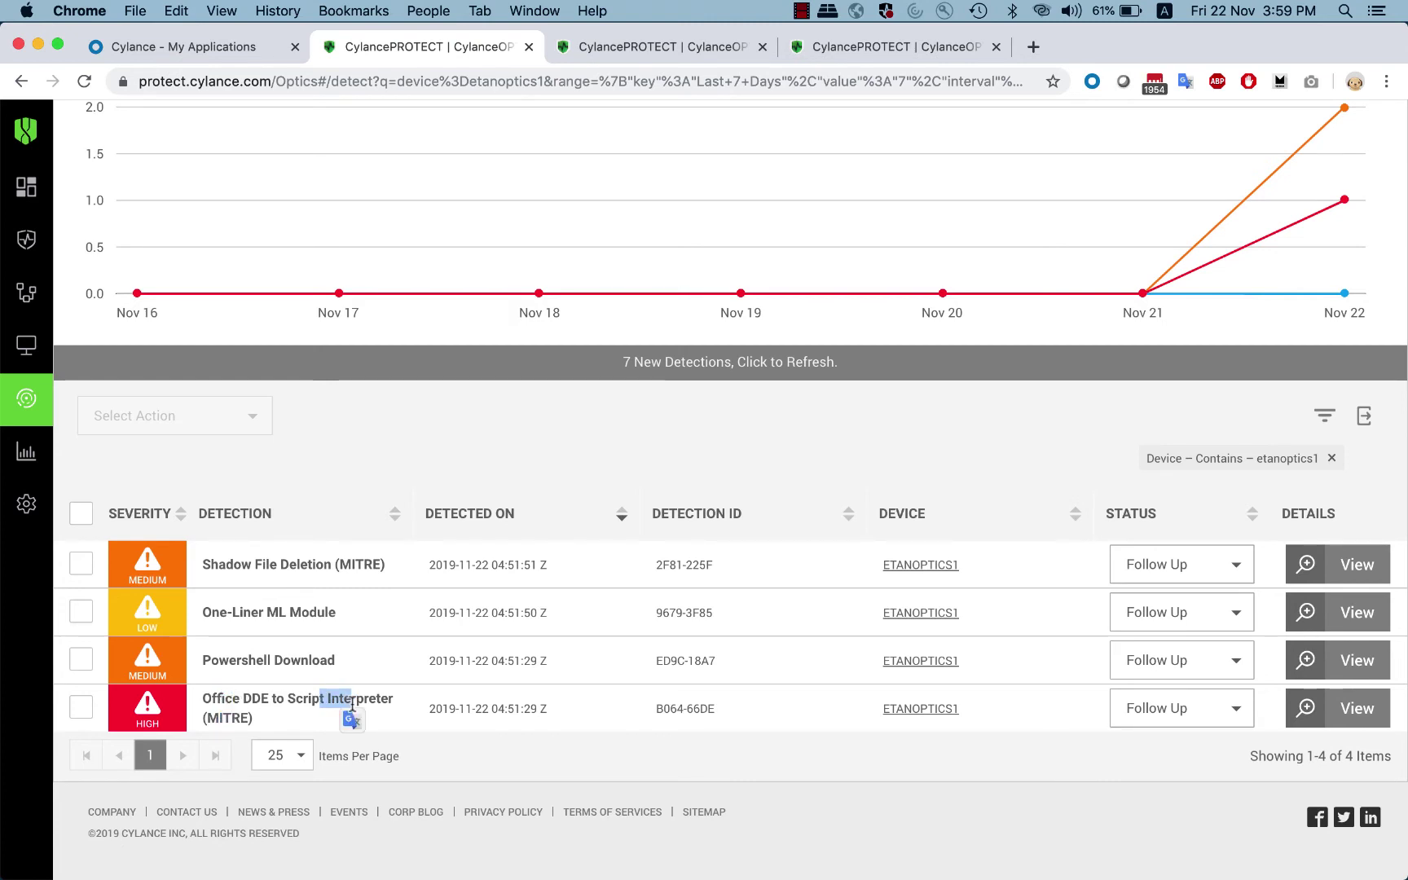
drag(249, 661, 298, 660)
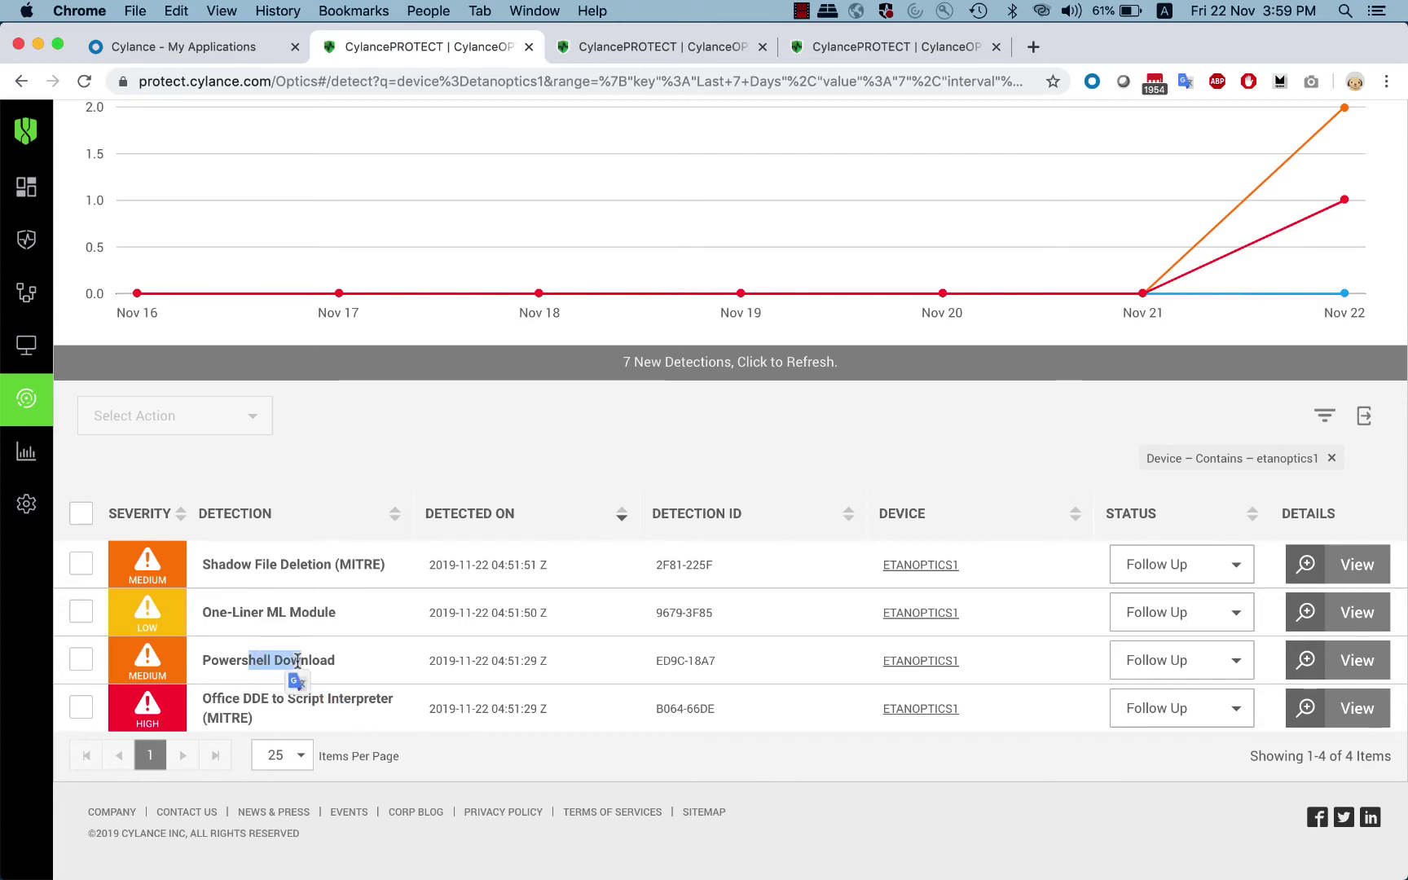
click(357, 668)
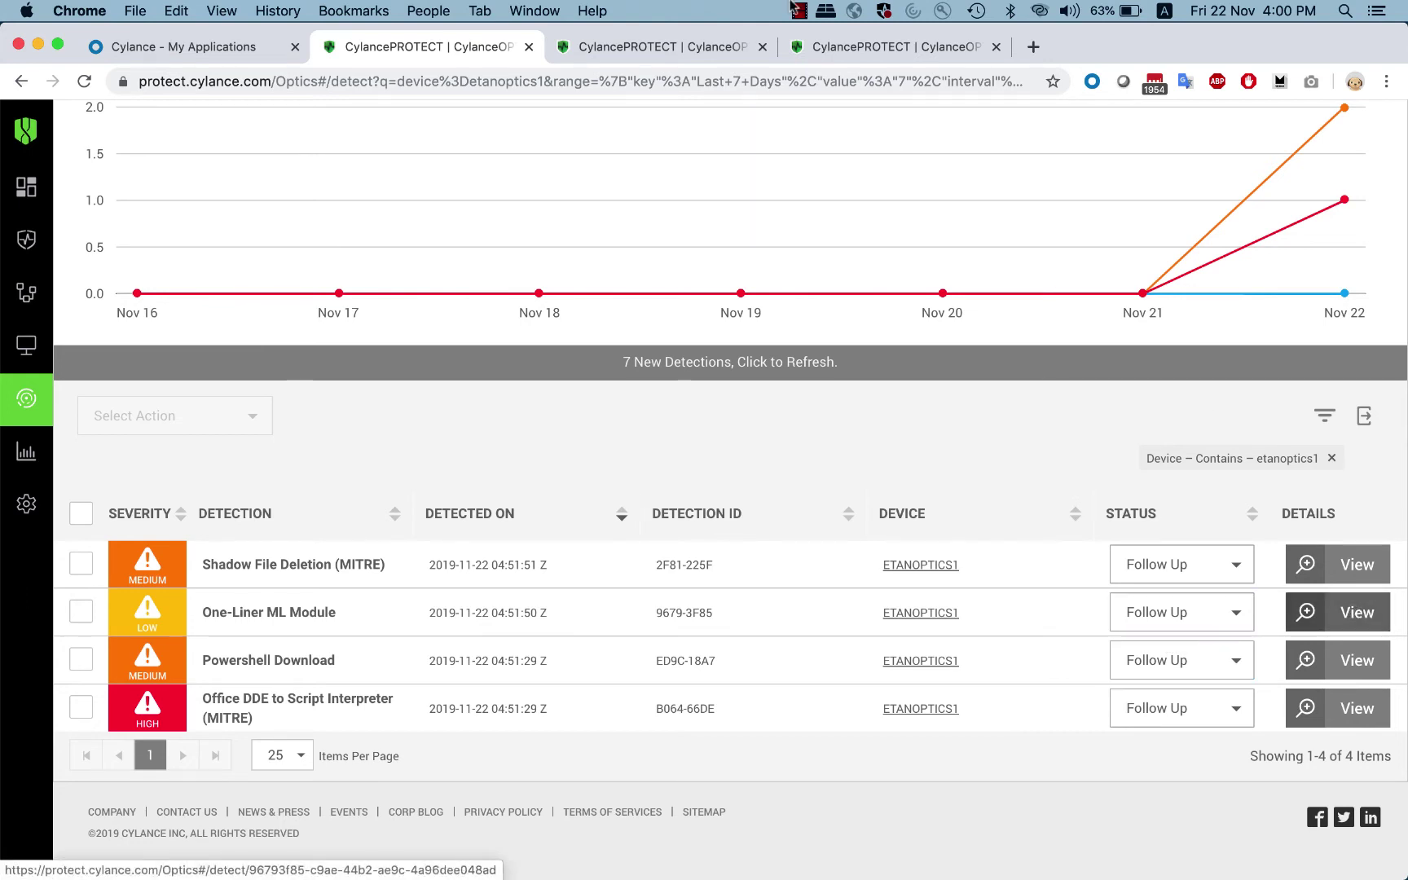
Show the One-Liner ML Module detection details and review them down to the event artifacts.
click(685, 45)
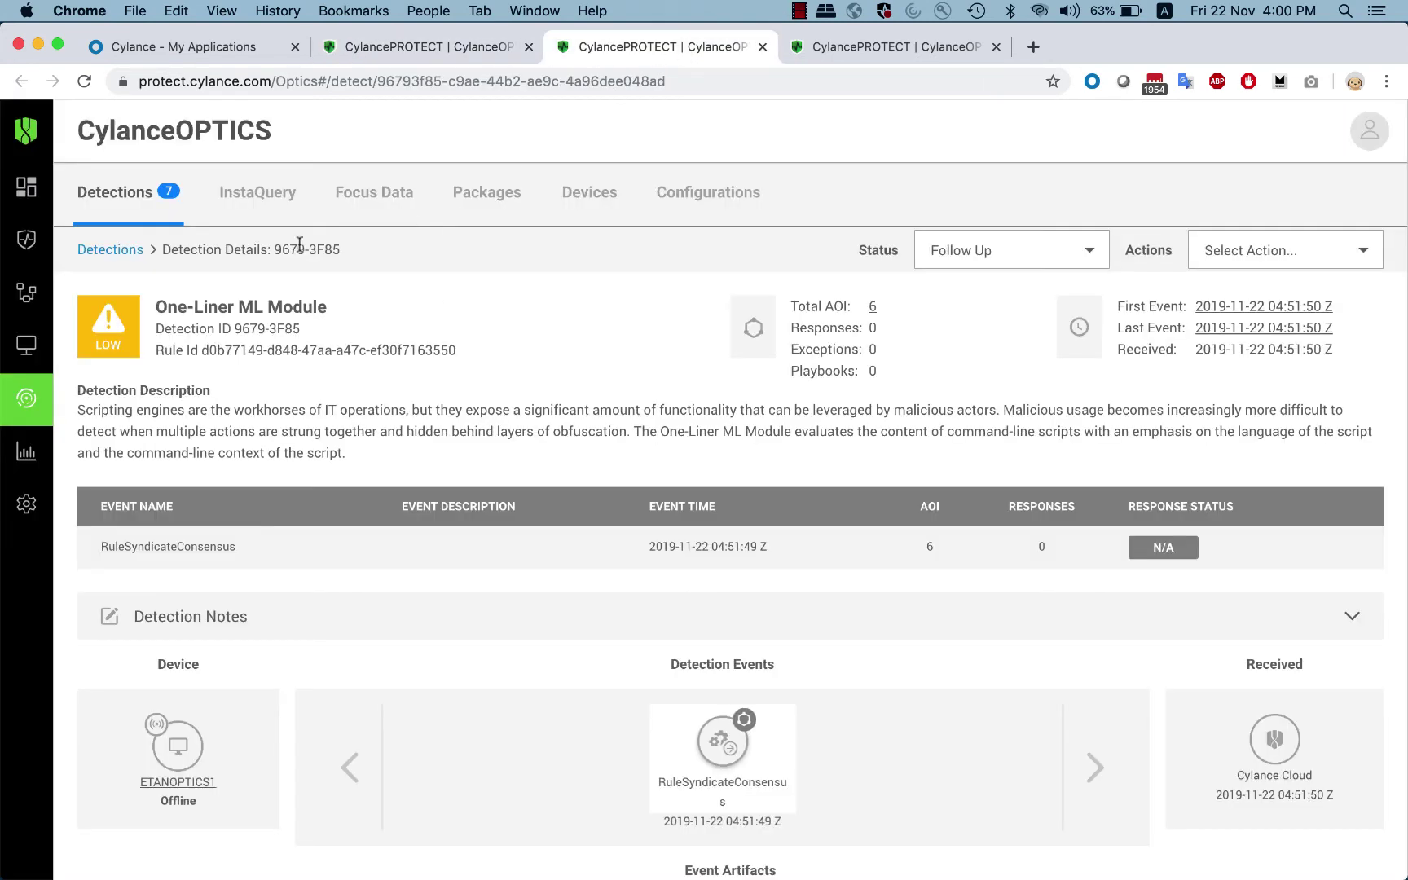
drag(213, 309, 279, 312)
scroll(279, 311, down, 6)
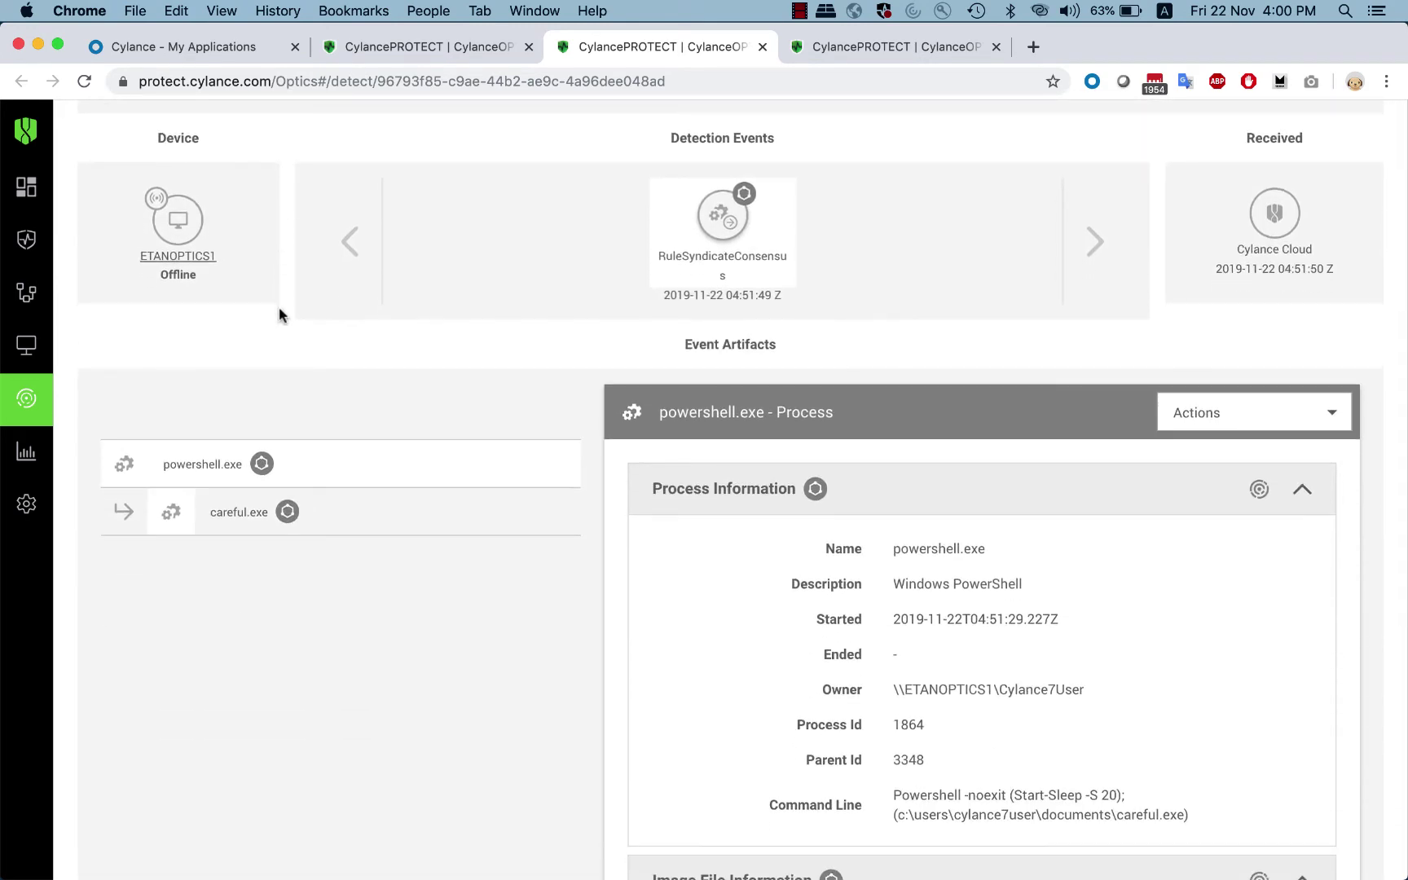
Inspect the powershell.exe artifact, including its process information, and the process and image file details of its child careful.exe.
click(326, 462)
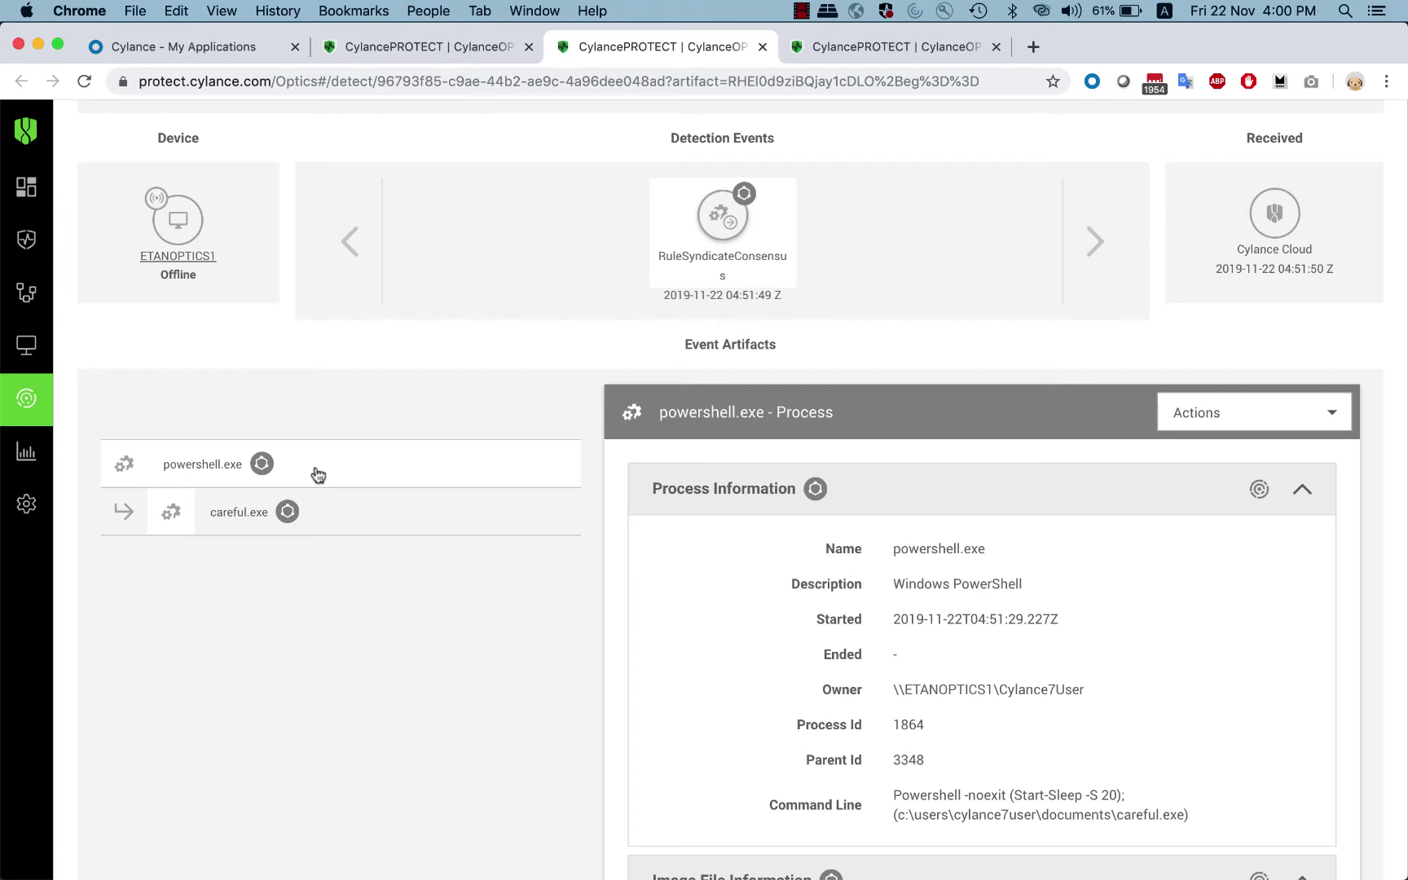
click(323, 523)
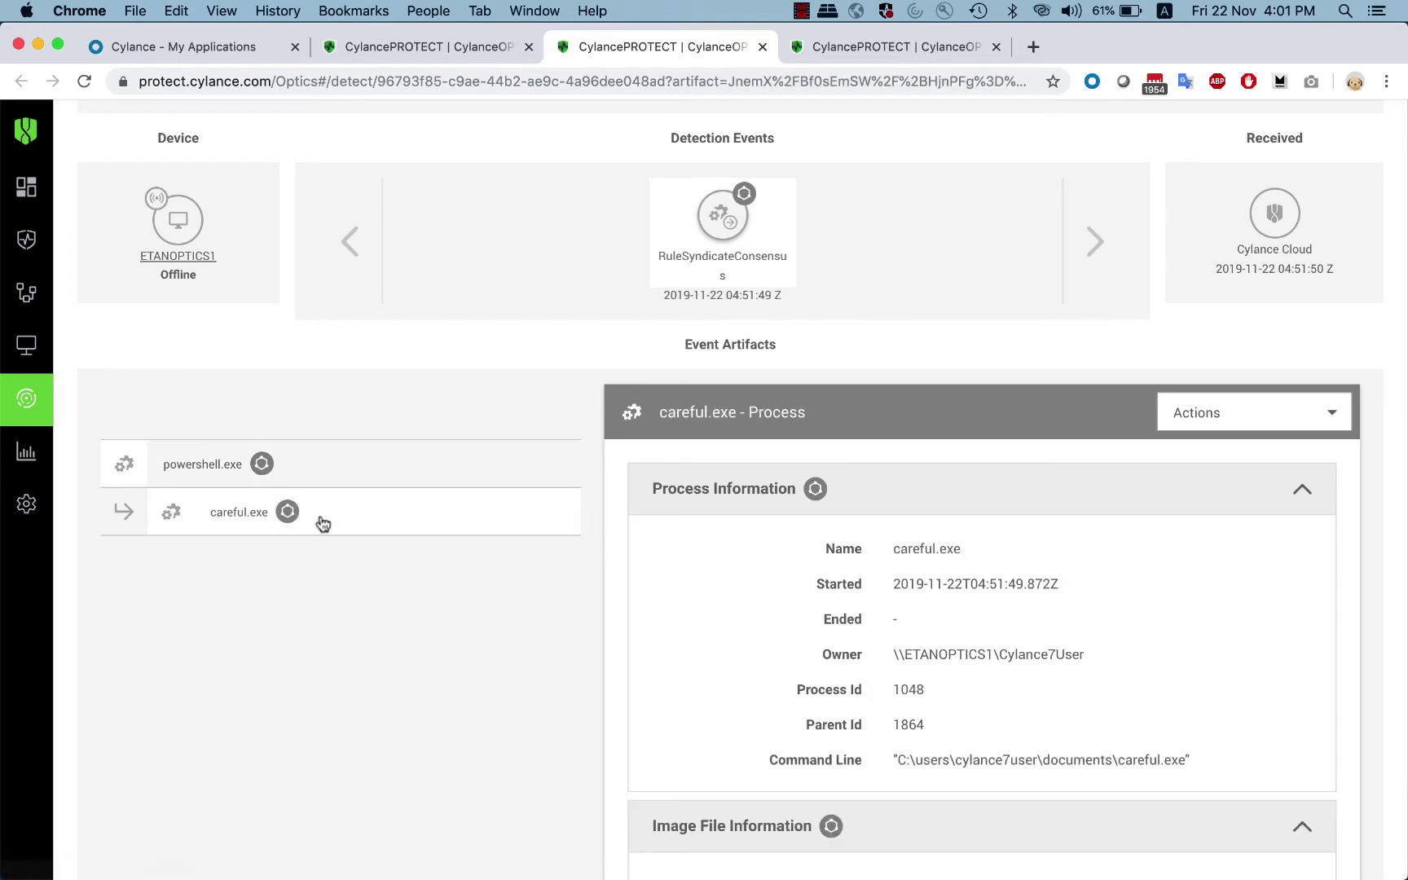
scroll(323, 523, down, 5)
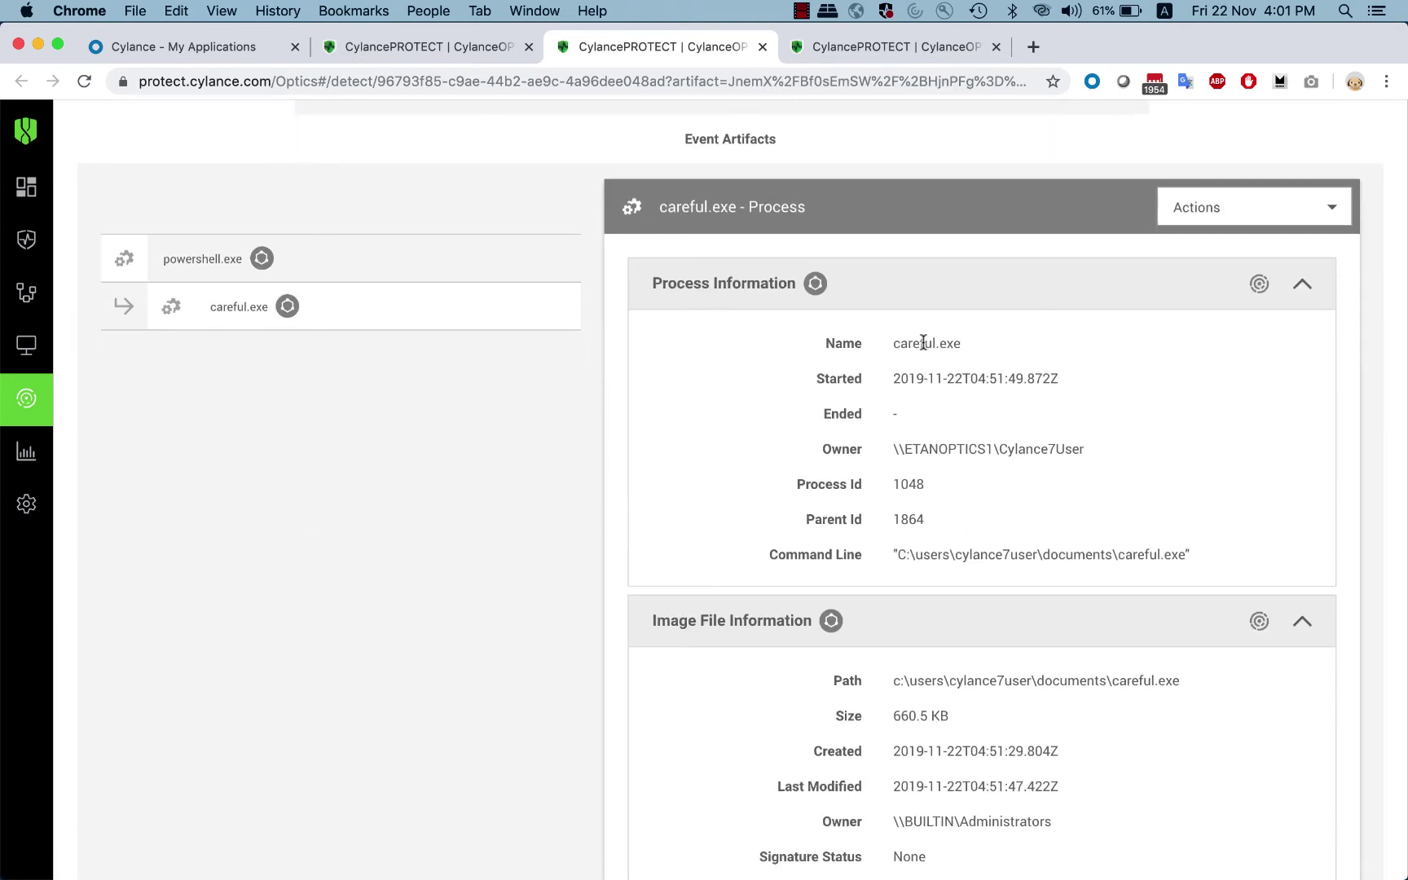
Review the image file details of careful.exe and the process and image file information of its parent powershell.exe.
scroll(941, 468, down, 1)
scroll(941, 467, down, 4)
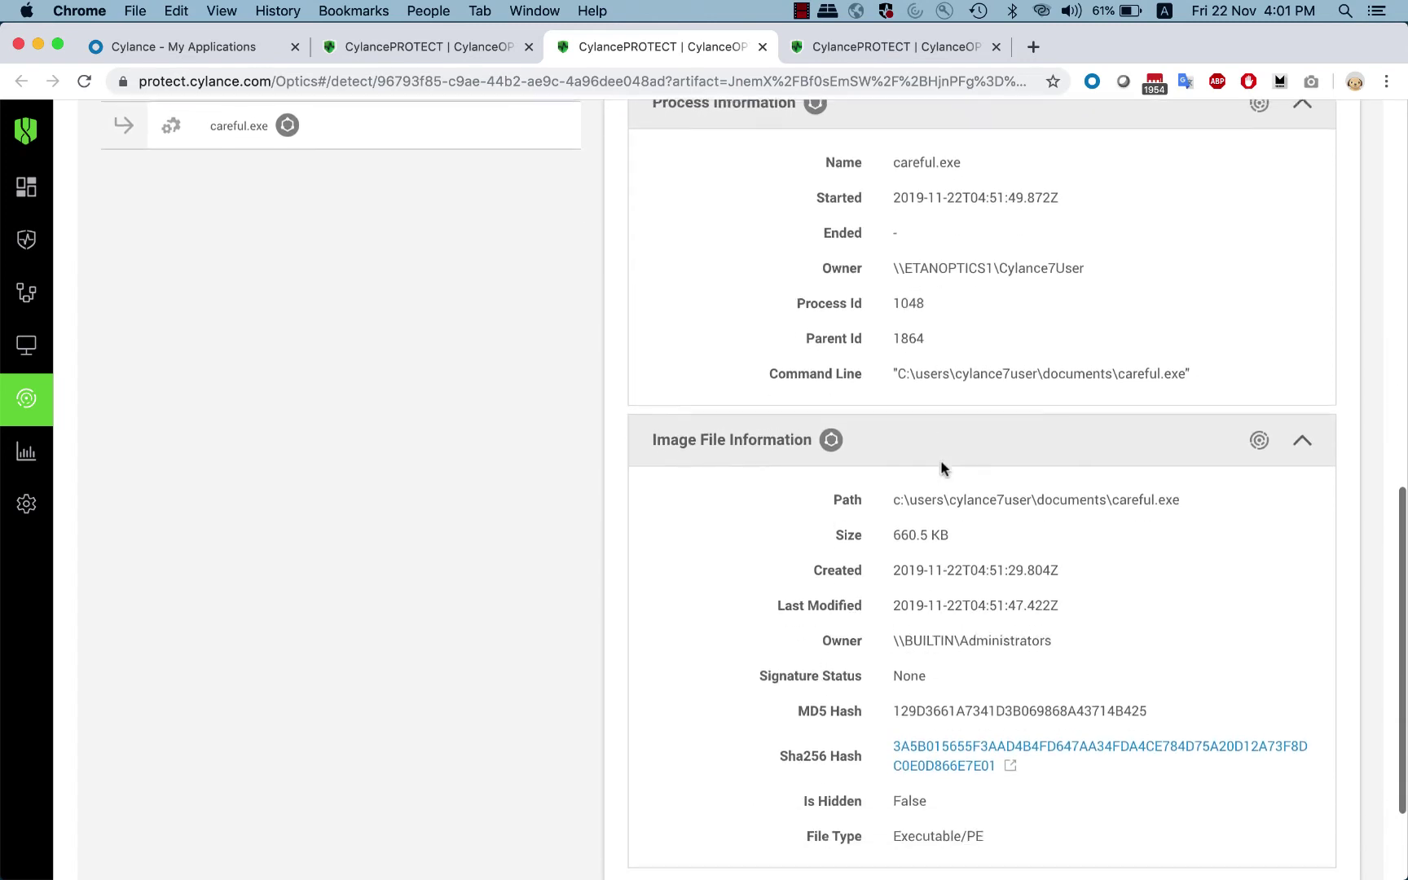
scroll(353, 332, up, 1)
scroll(353, 333, up, 5)
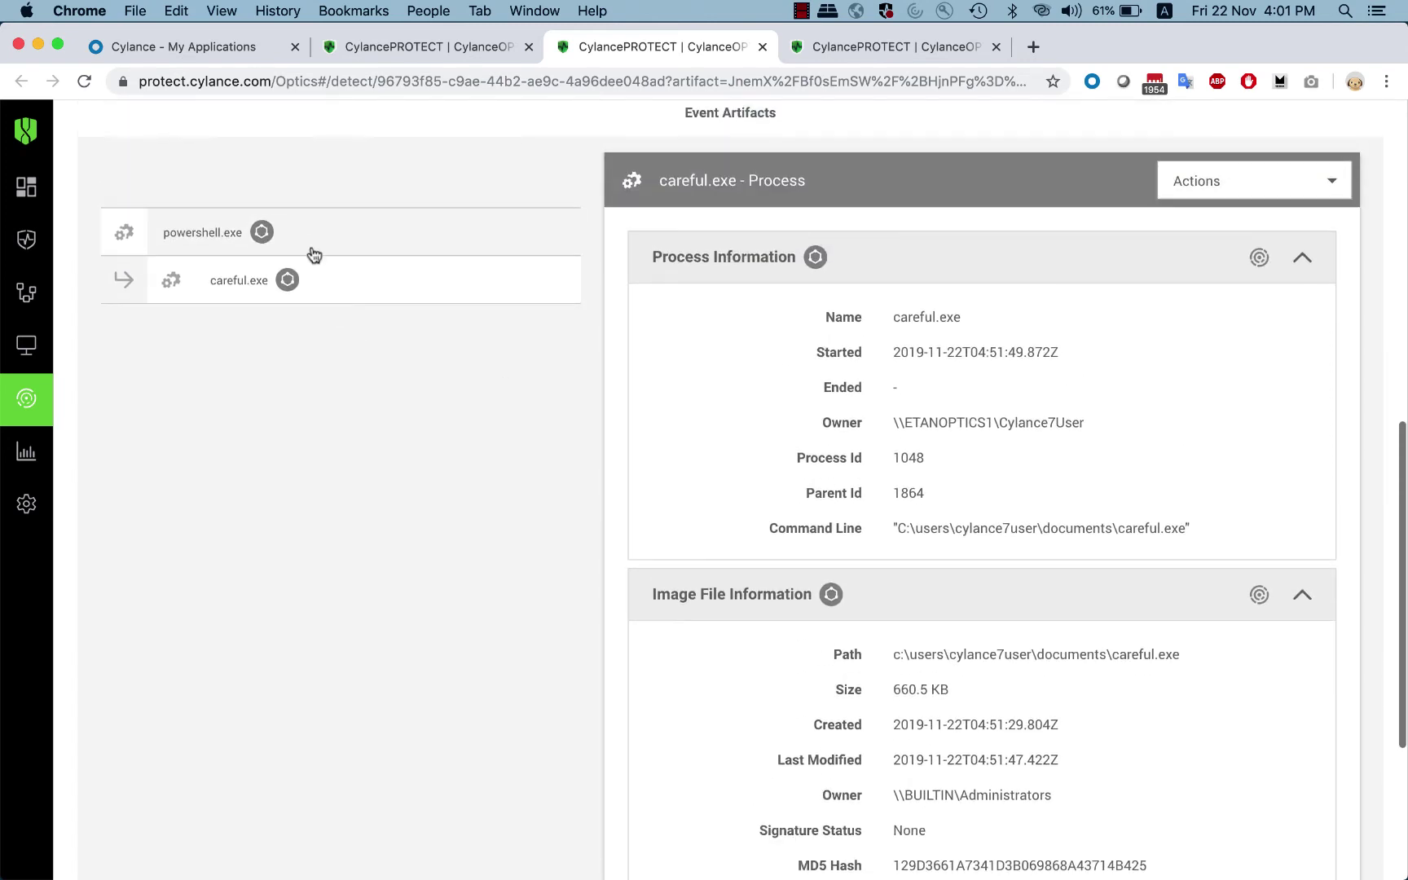
click(312, 243)
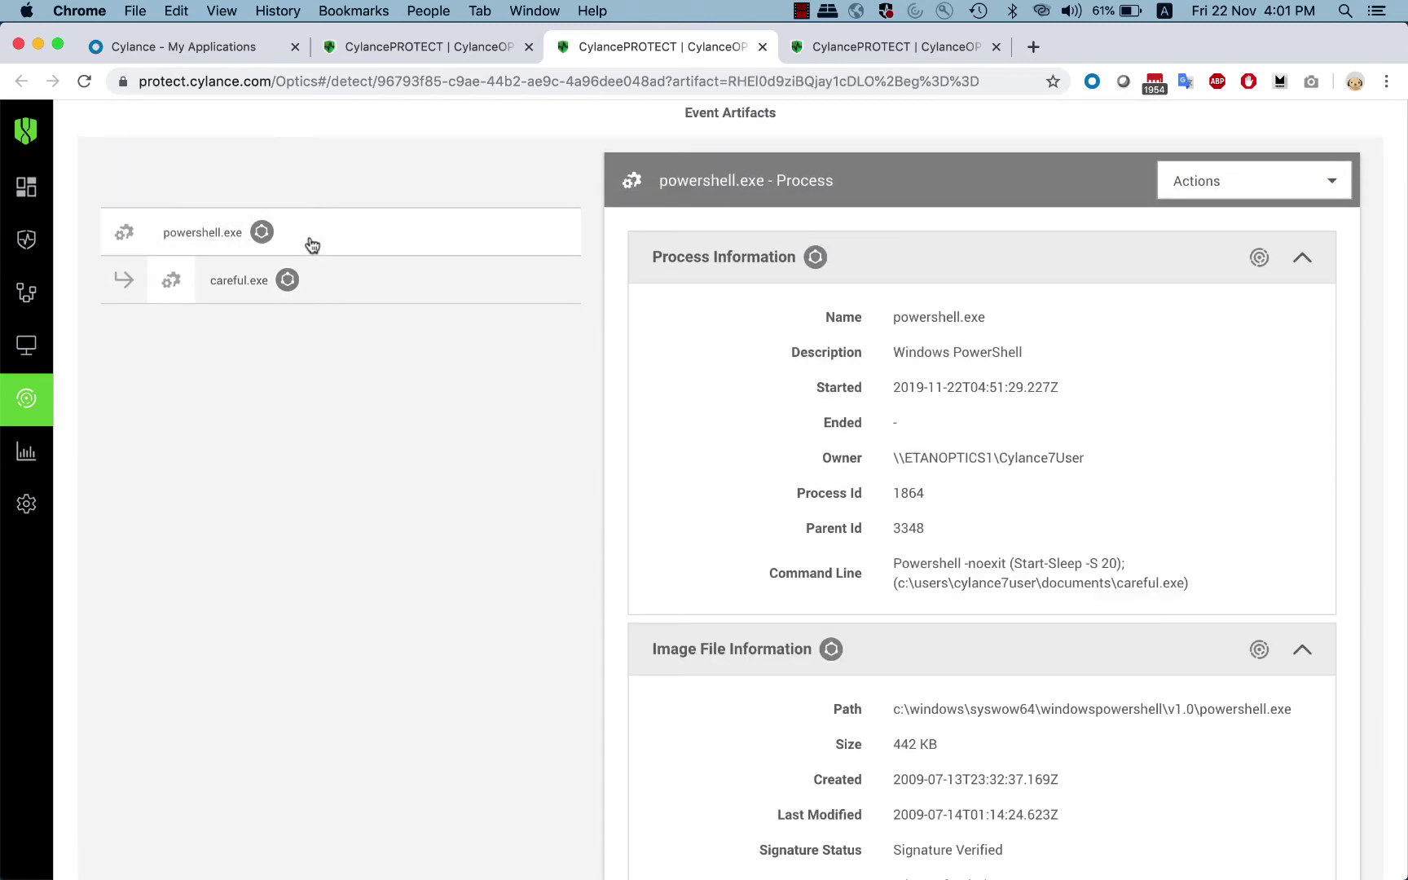
scroll(990, 509, down, 3)
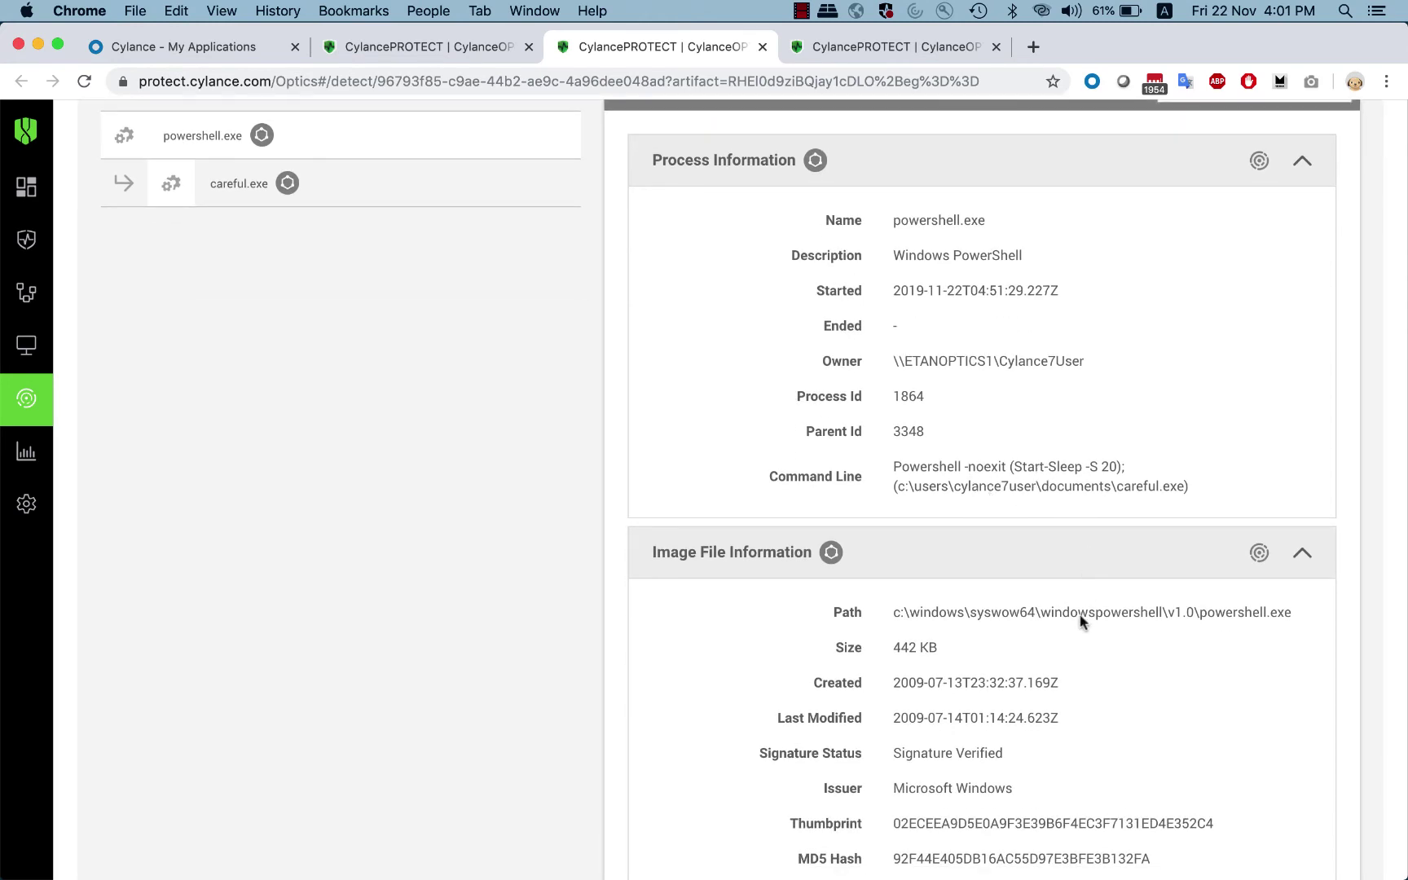
scroll(1075, 644, down, 5)
scroll(1065, 666, up, 10)
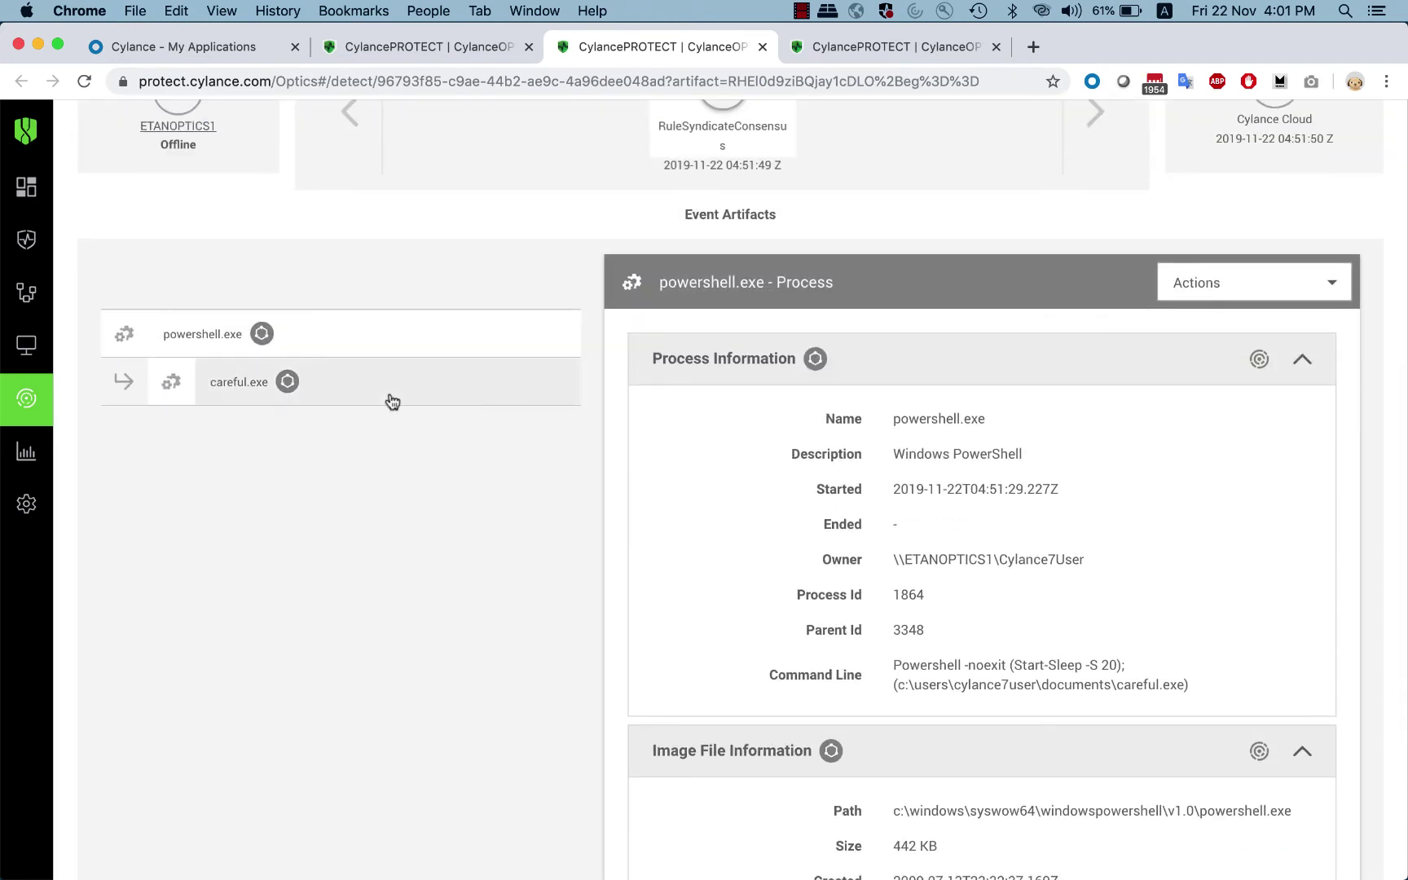
Reopen the careful.exe artifact, highlight the executable in its command line, and review the One-Liner ML Module detection overview and event artifacts.
click(392, 401)
scroll(901, 686, down, 2)
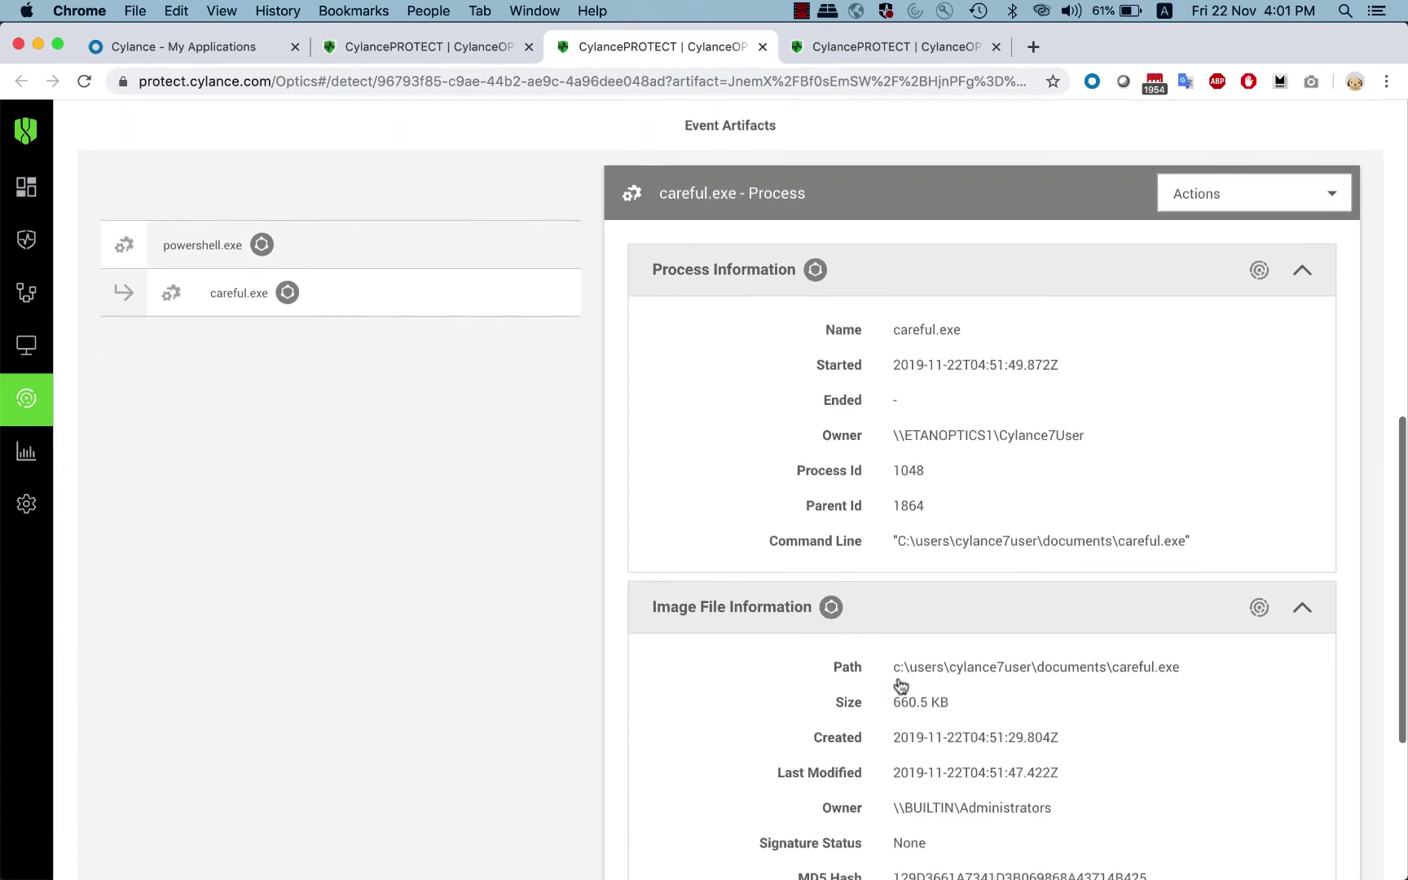
drag(896, 543, 1174, 541)
click(1069, 540)
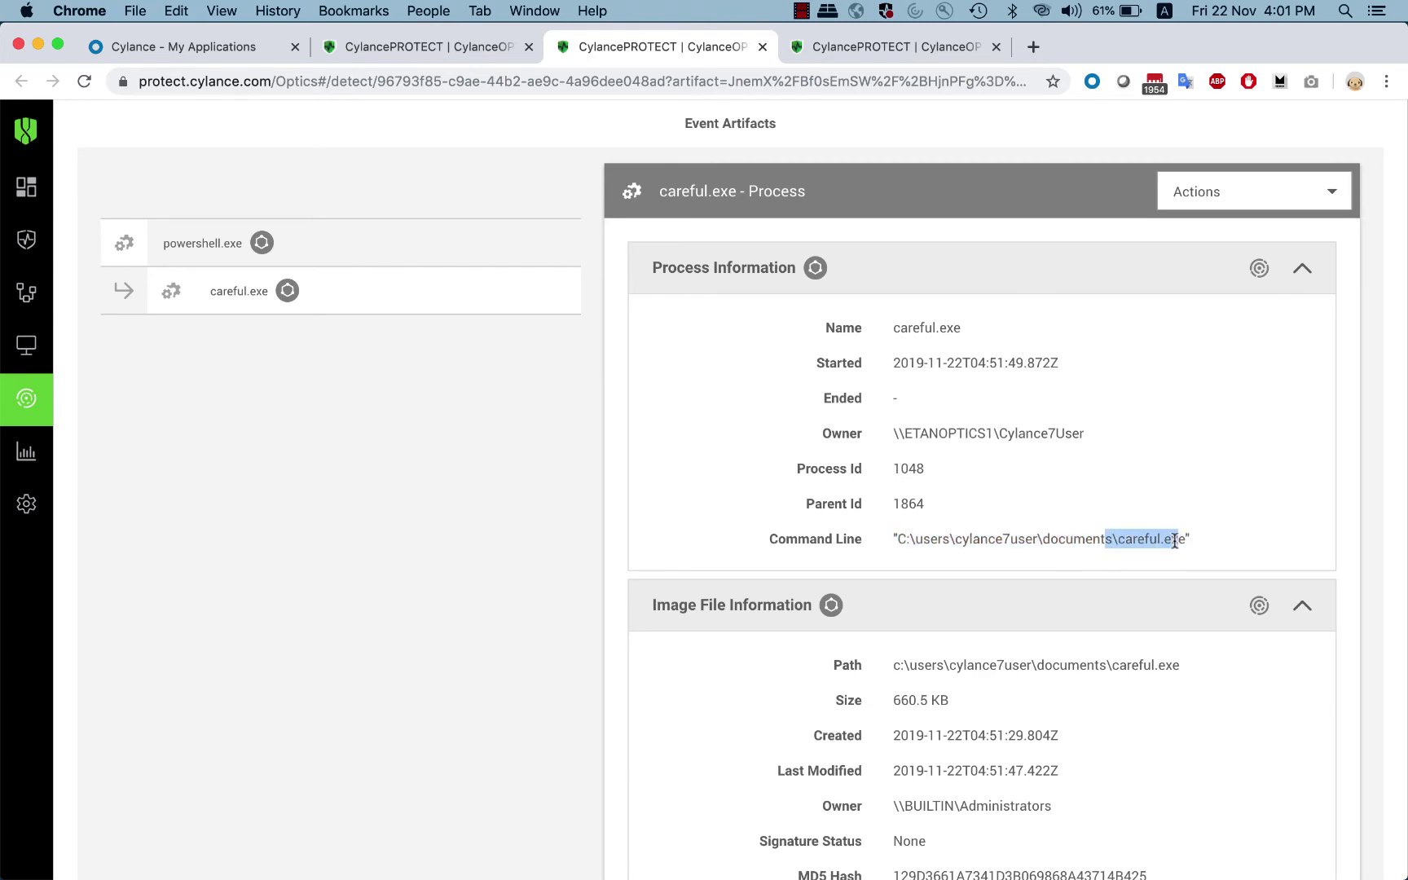
scroll(1174, 542, up, 10)
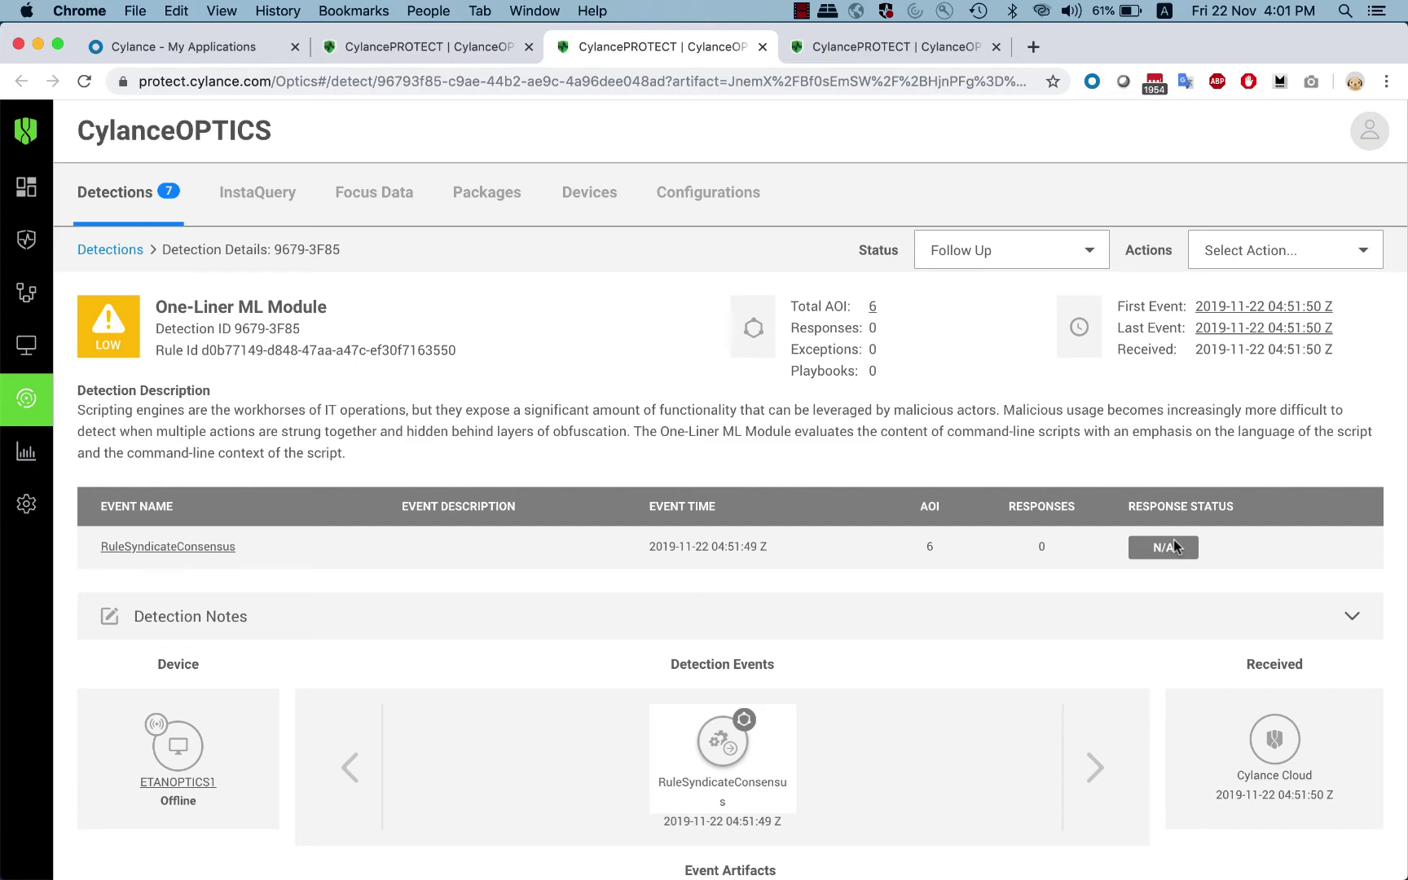
scroll(1174, 540, down, 7)
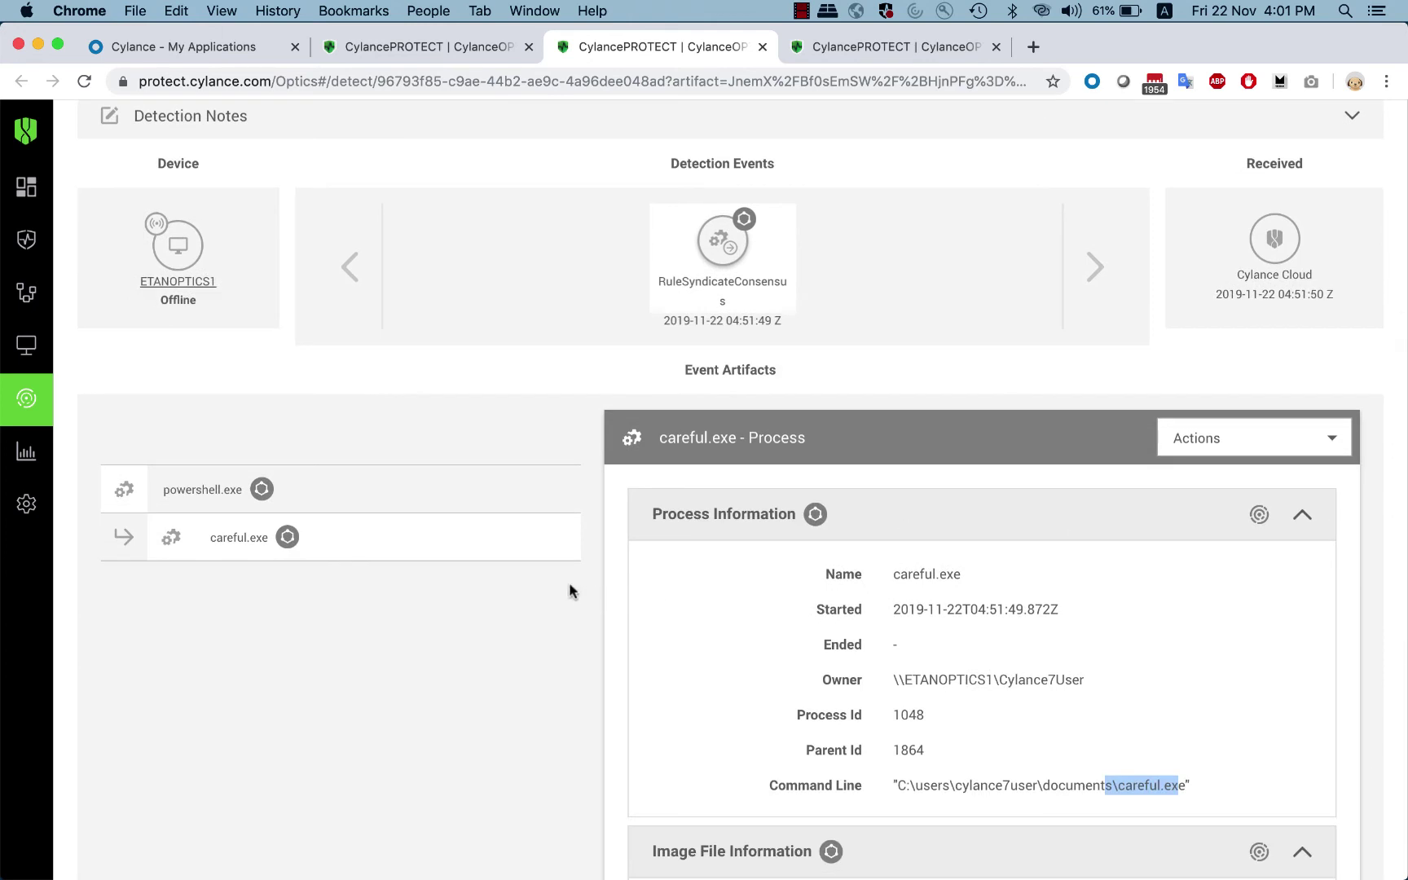
click(442, 555)
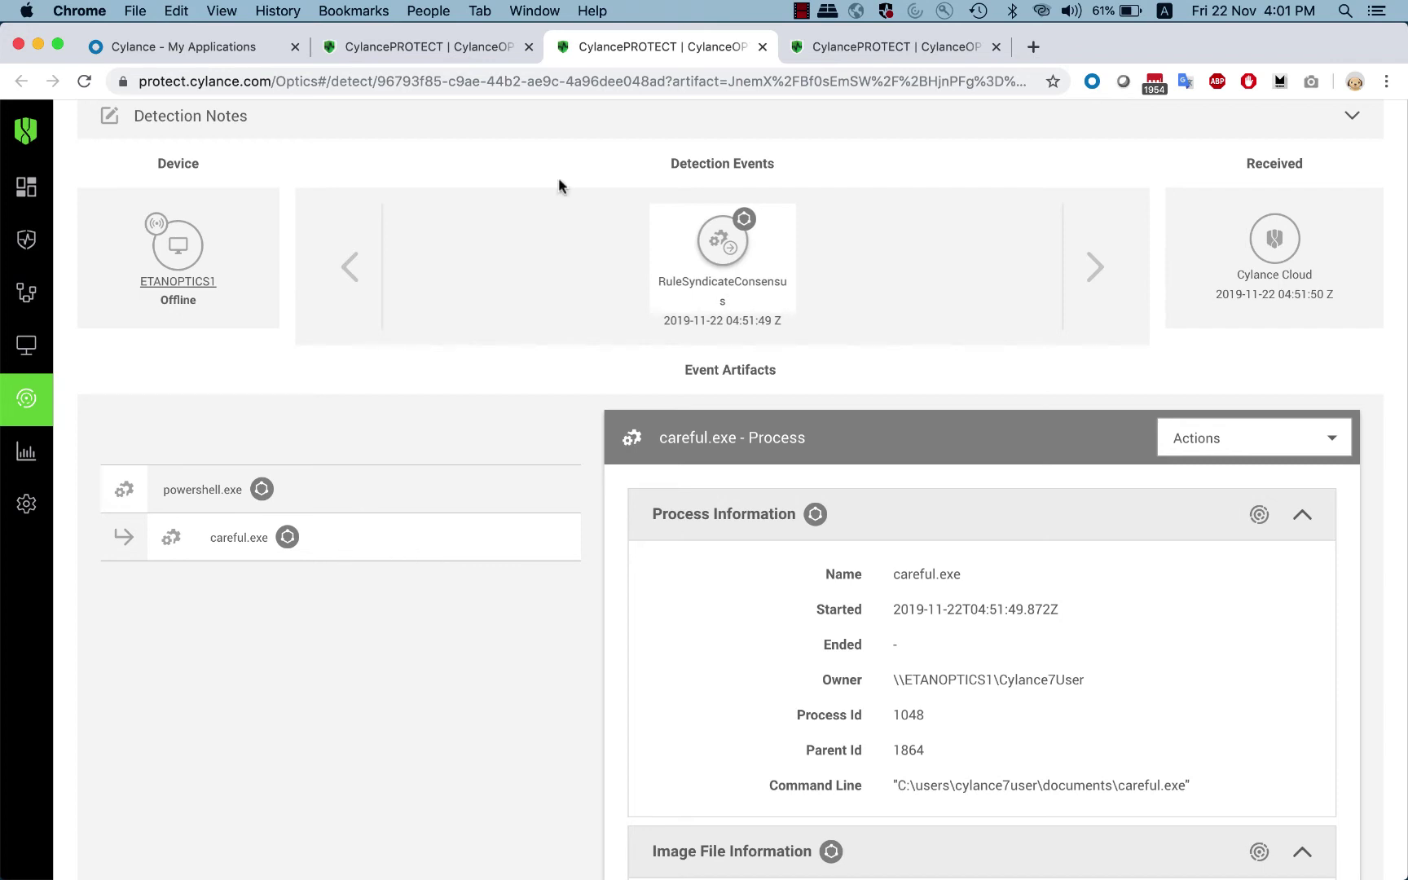
Switch to the Focus Data view for careful.exe, highlight the artifact path, and examine the process timeline around the selected EXCEL.EXE event.
click(846, 49)
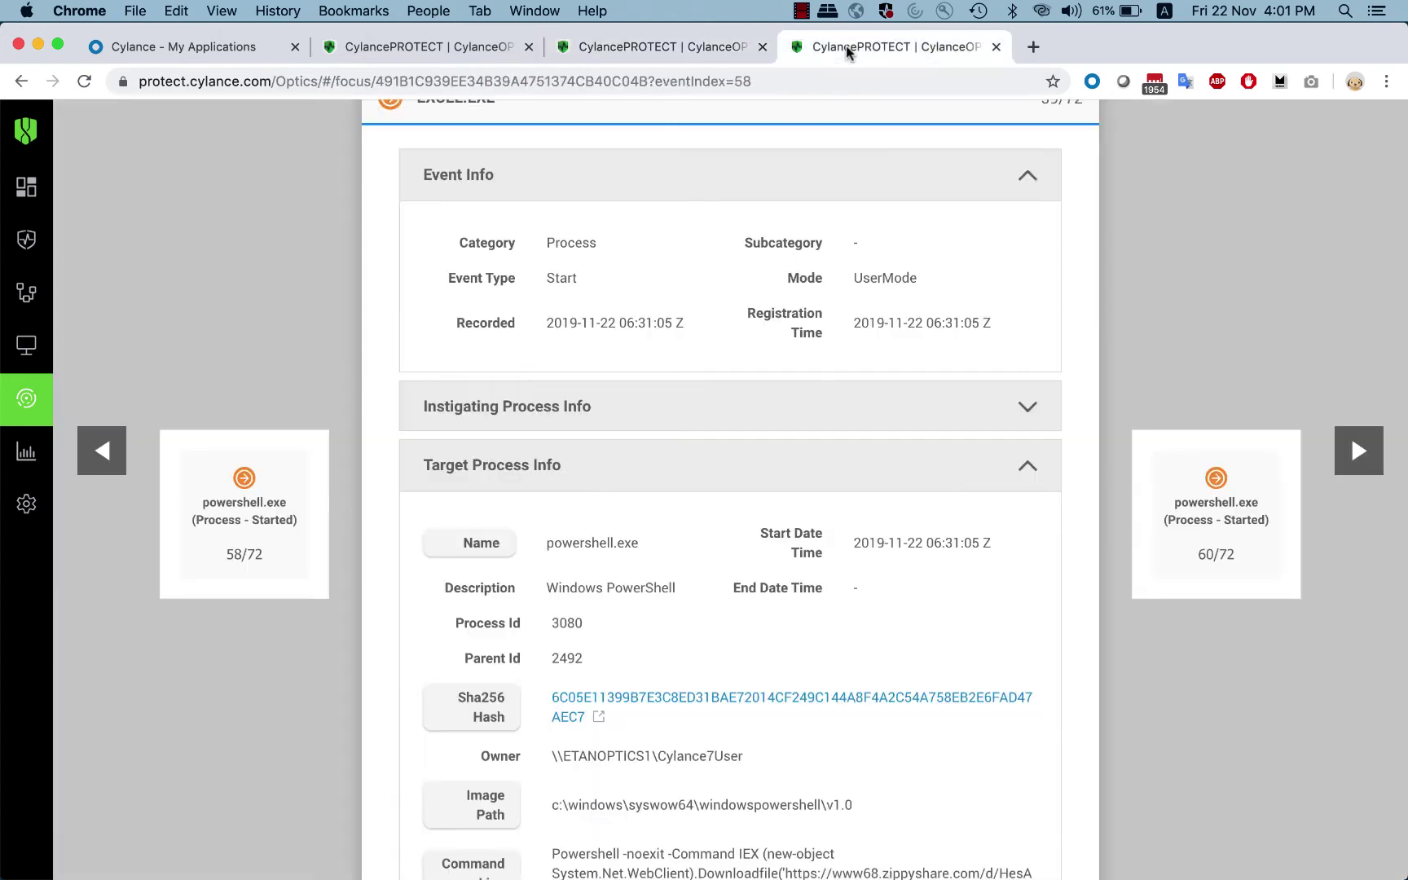
scroll(740, 305, up, 10)
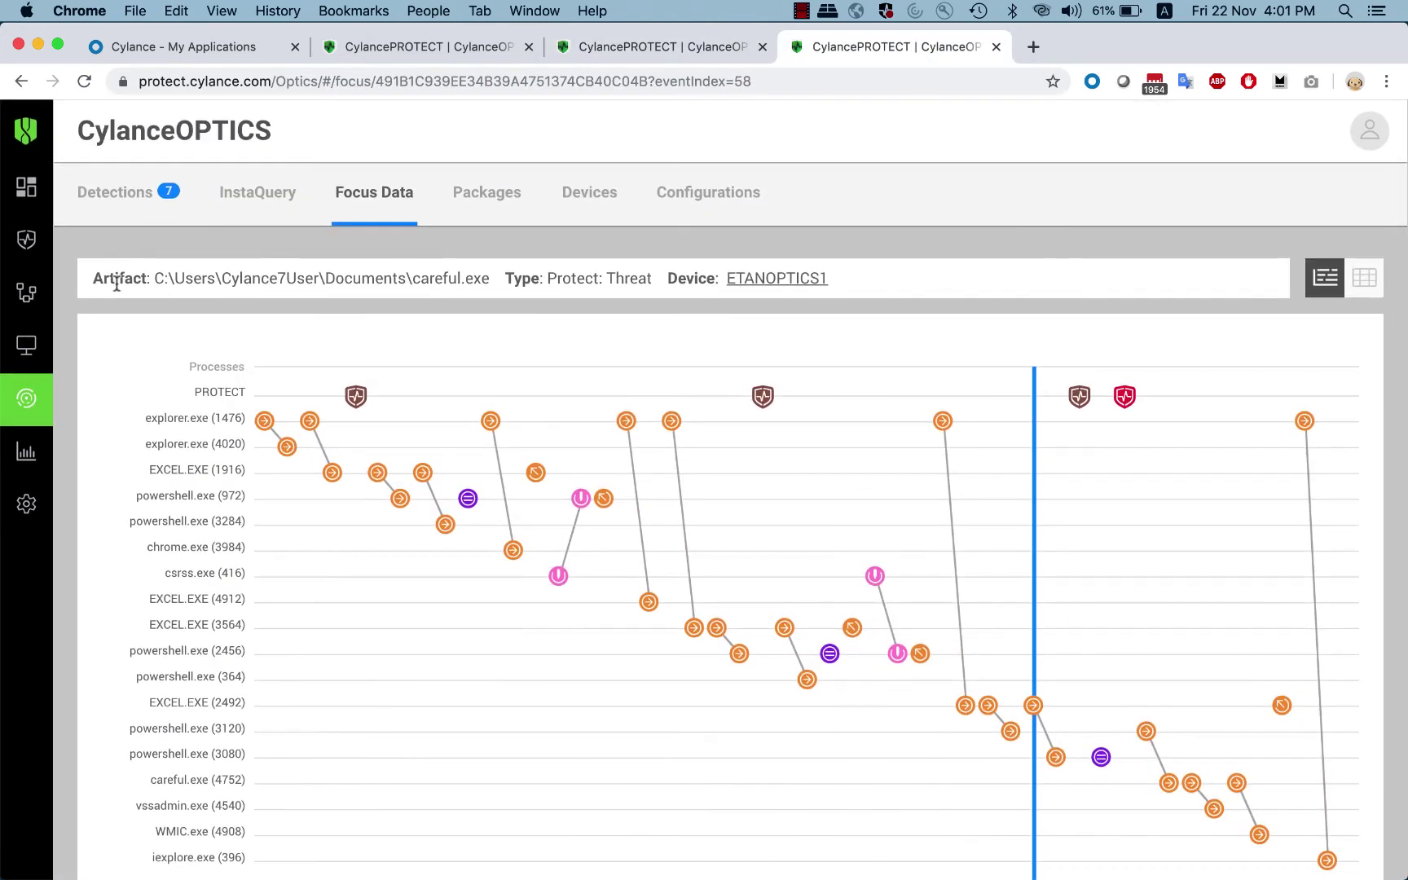
drag(119, 282, 494, 285)
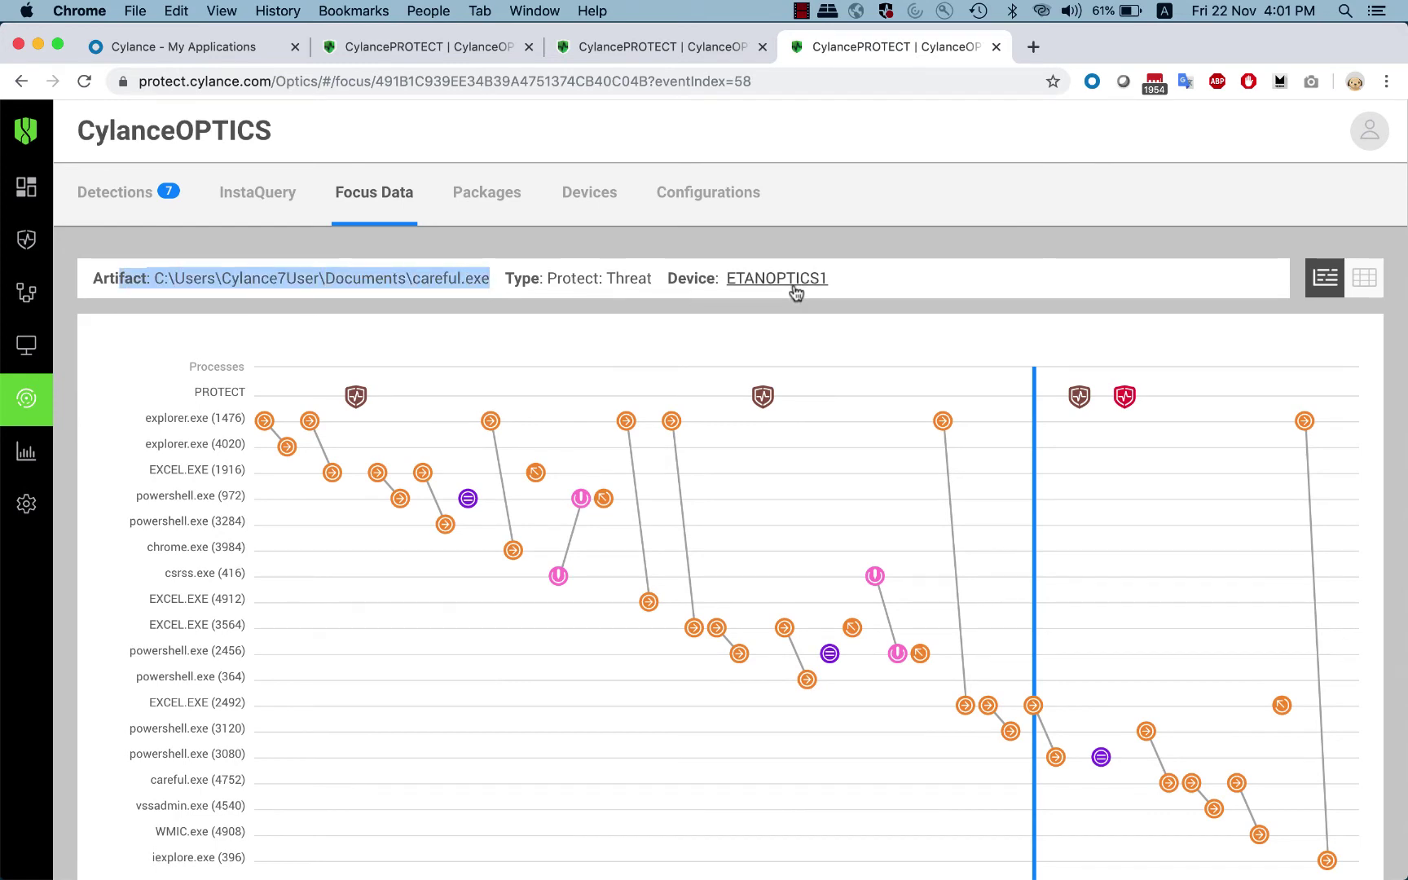
scroll(796, 299, down, 3)
scroll(796, 298, down, 5)
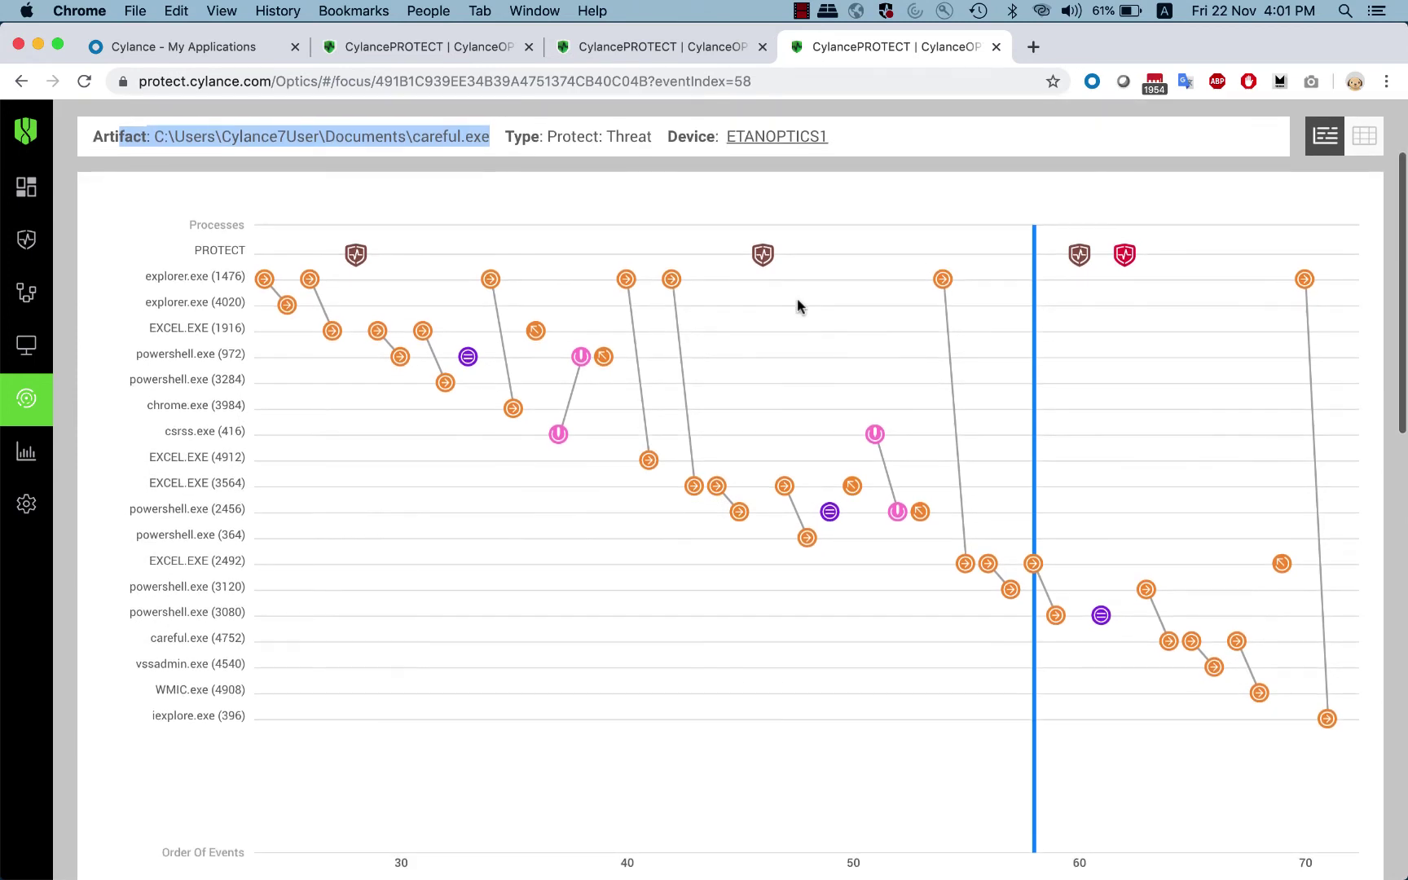
scroll(796, 305, down, 1)
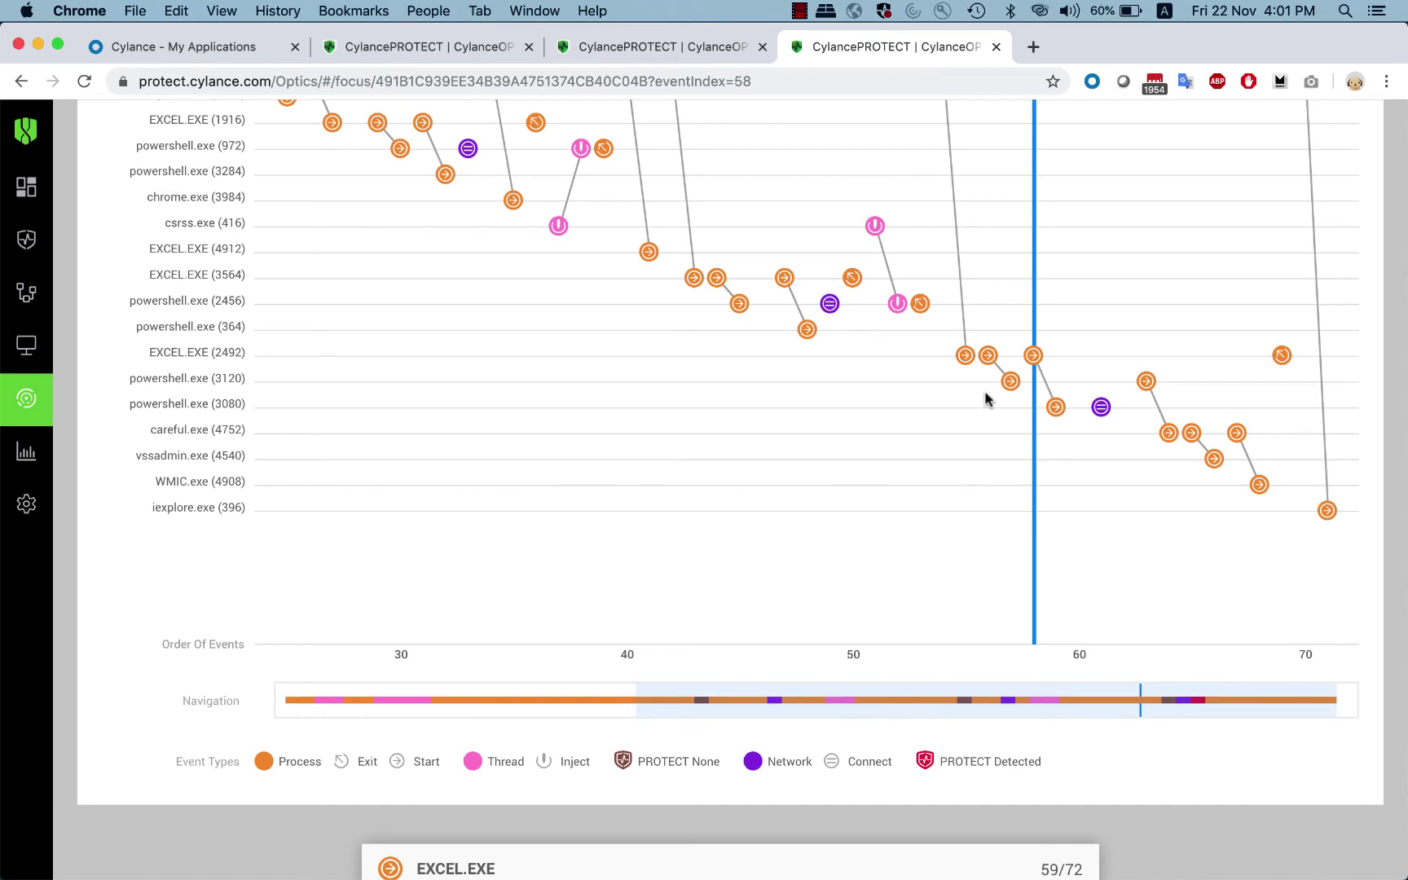
mouse_move(1034, 359)
scroll(994, 366, up, 3)
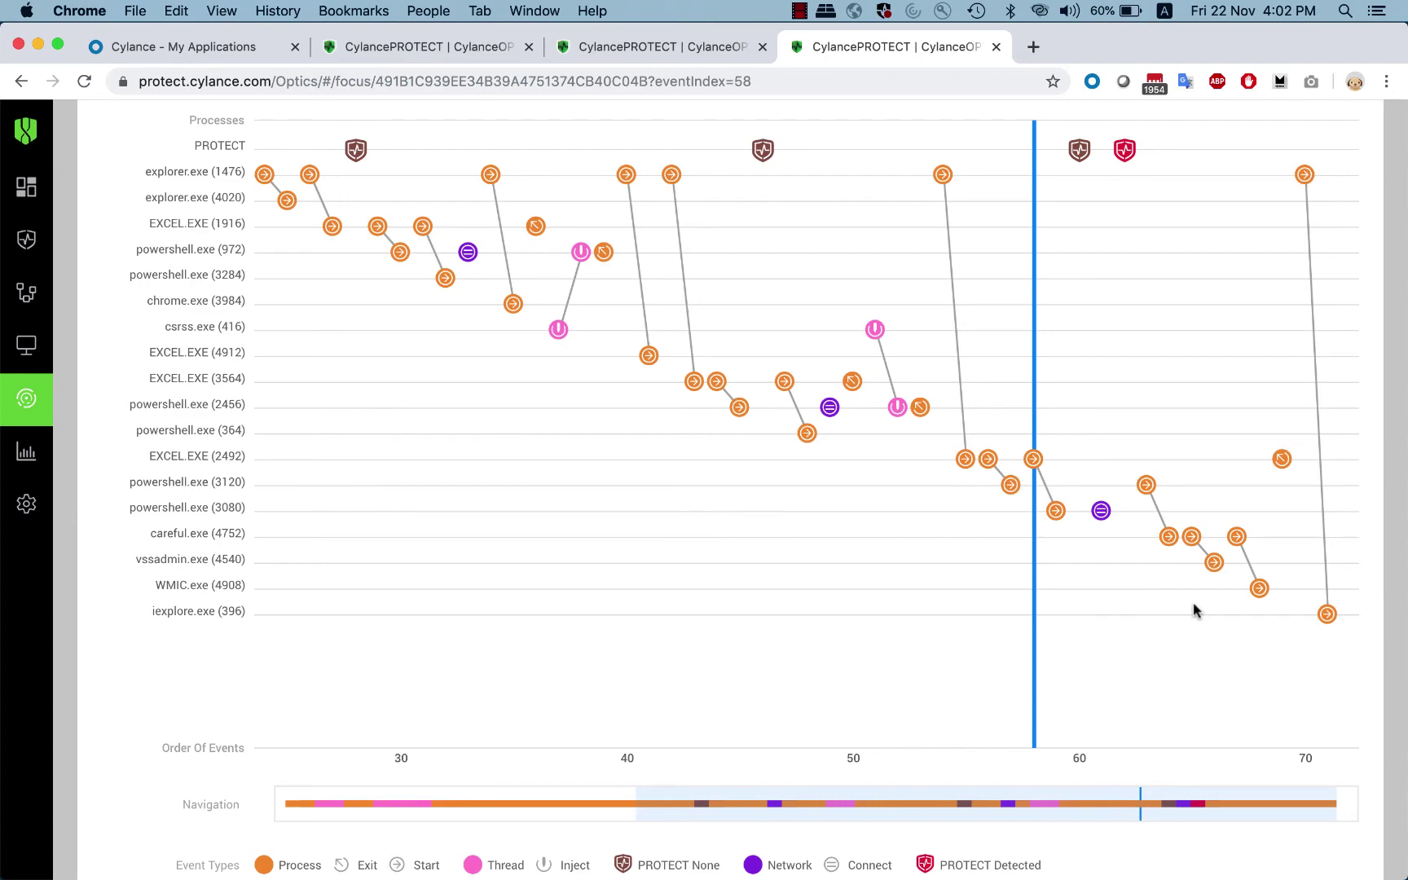
Examine the EXCEL.EXE process start event 59/72, from its event info down to the target powershell.exe process info.
scroll(1194, 610, down, 10)
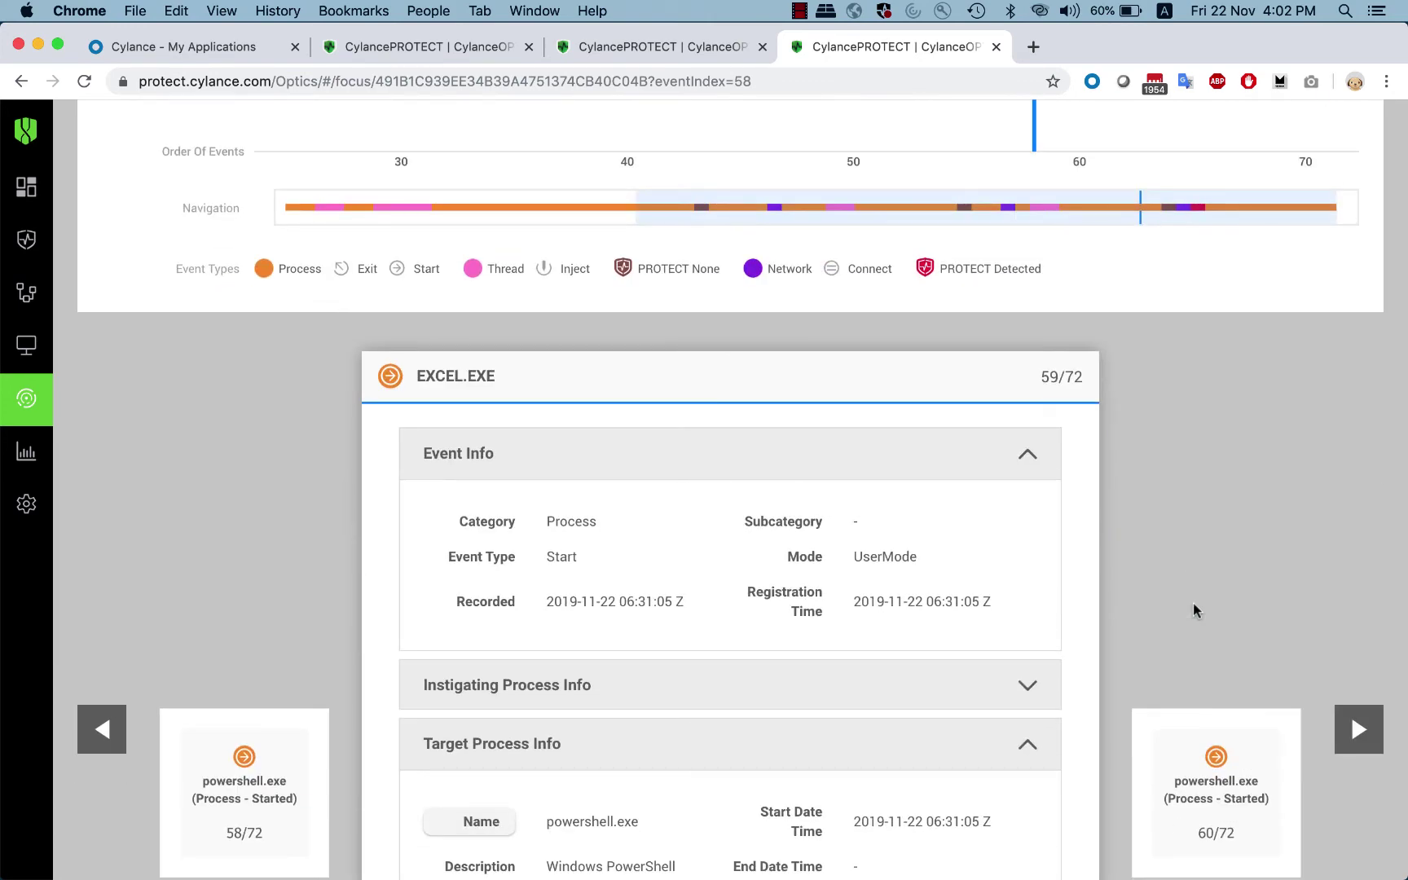
scroll(1192, 603, down, 3)
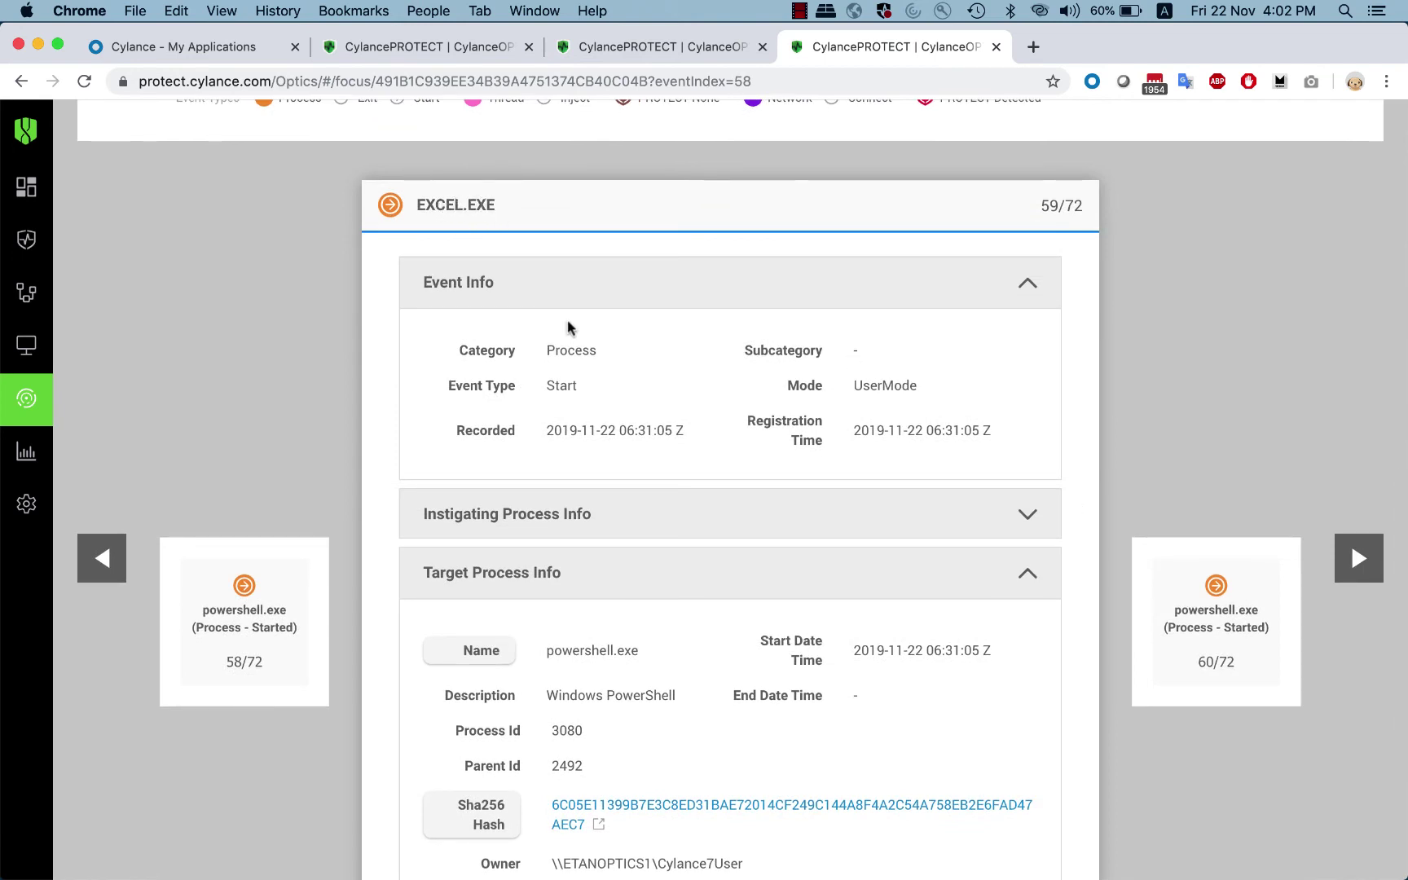
scroll(567, 321, down, 2)
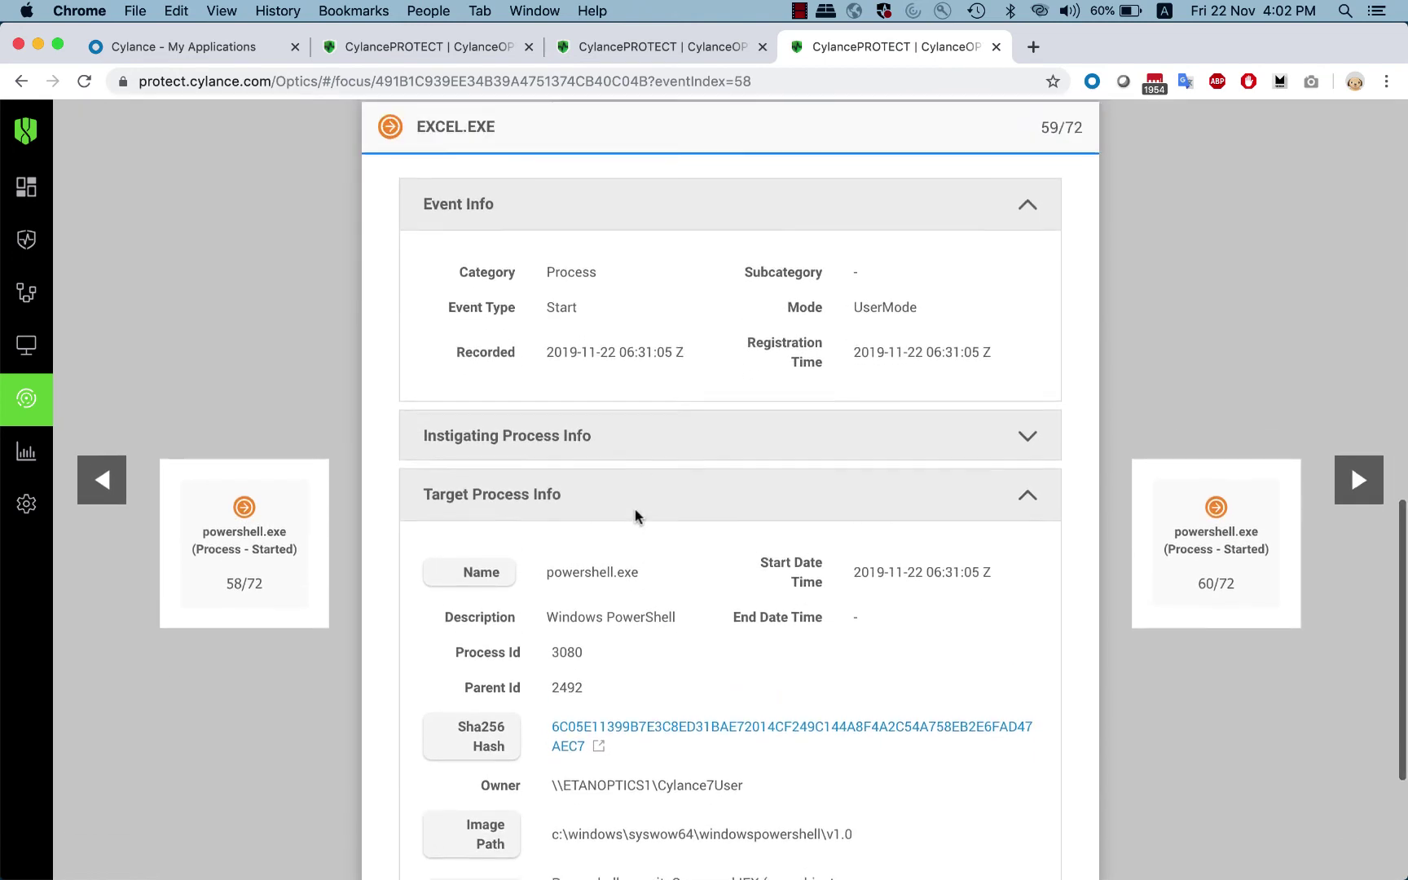
scroll(638, 518, up, 1)
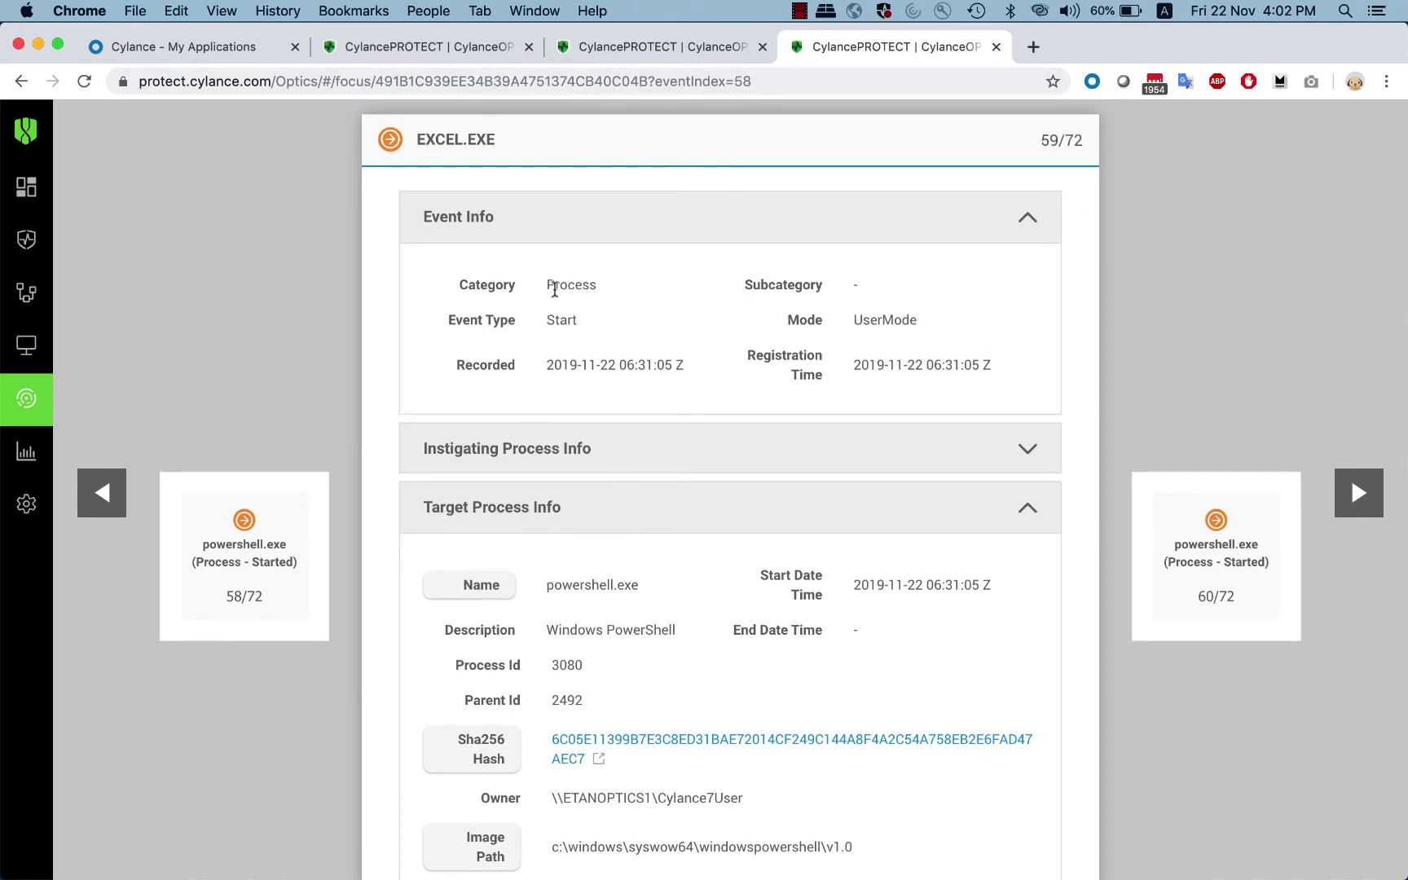
scroll(560, 489, down, 3)
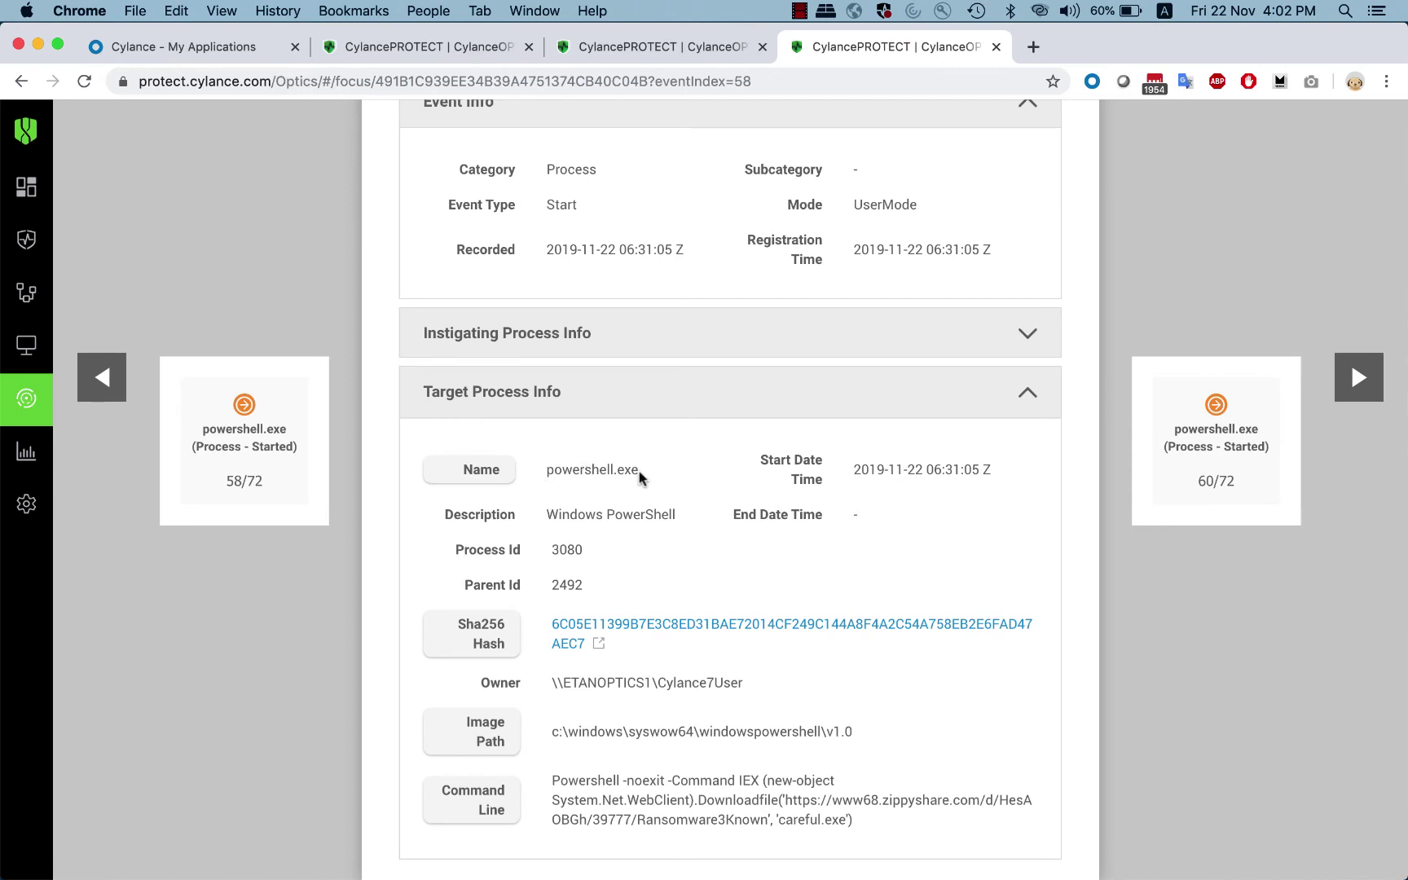
scroll(667, 578, down, 3)
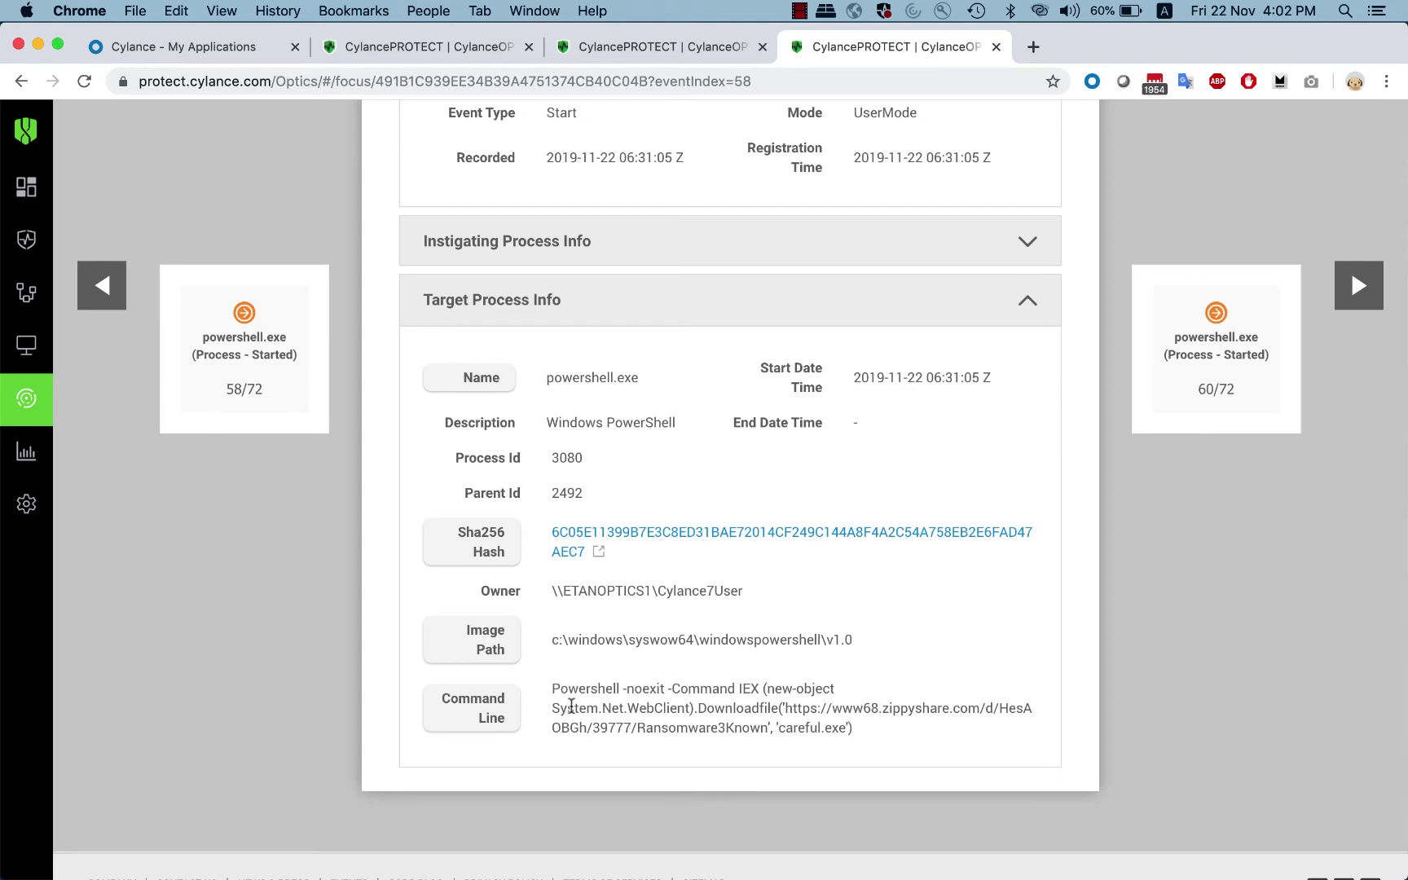
Highlight the target process's full PowerShell download command line, including its download URL and the careful.exe file name.
drag(553, 688, 871, 739)
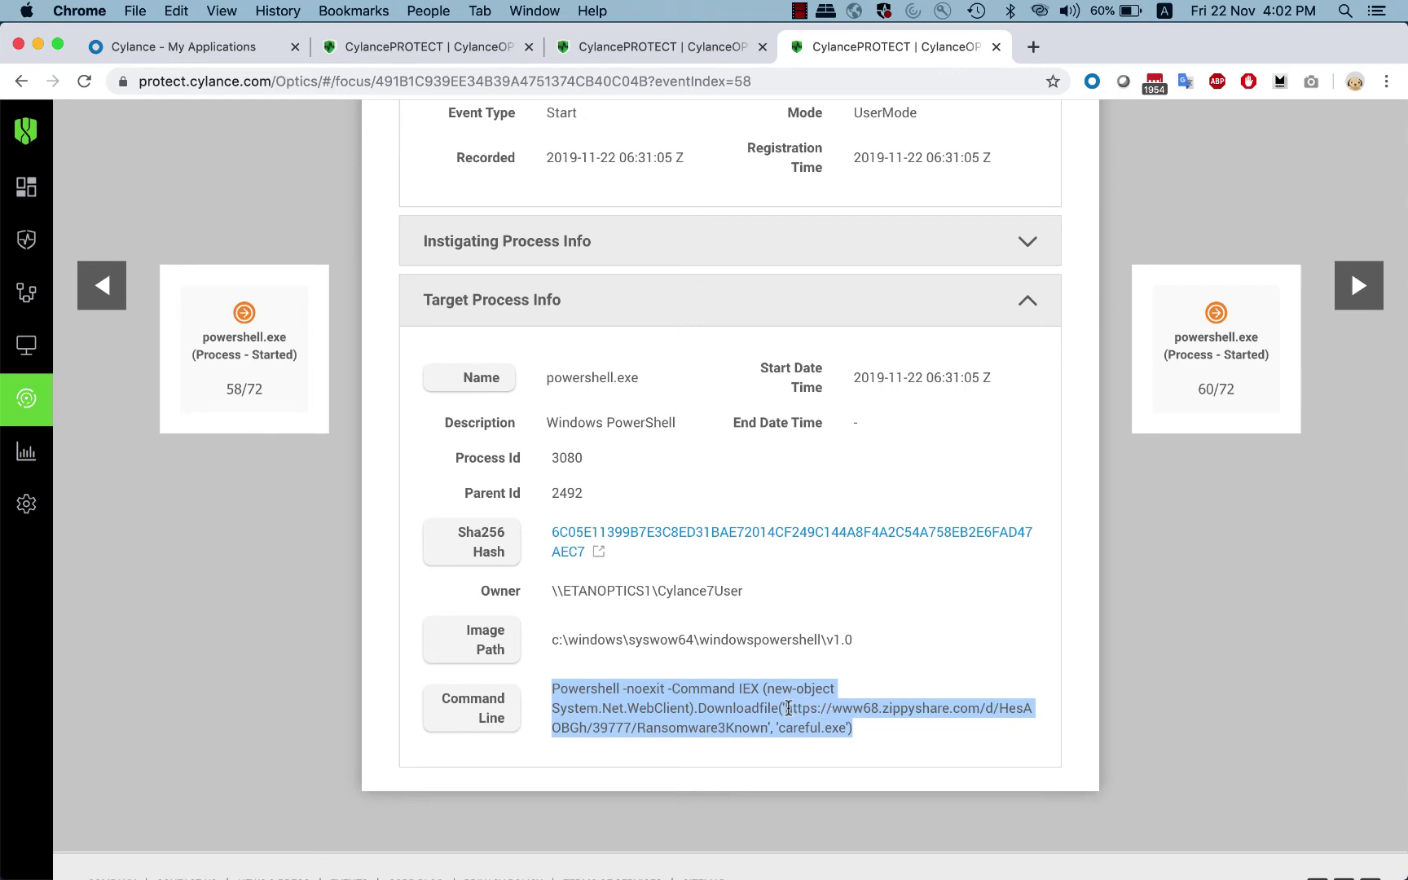
click(786, 708)
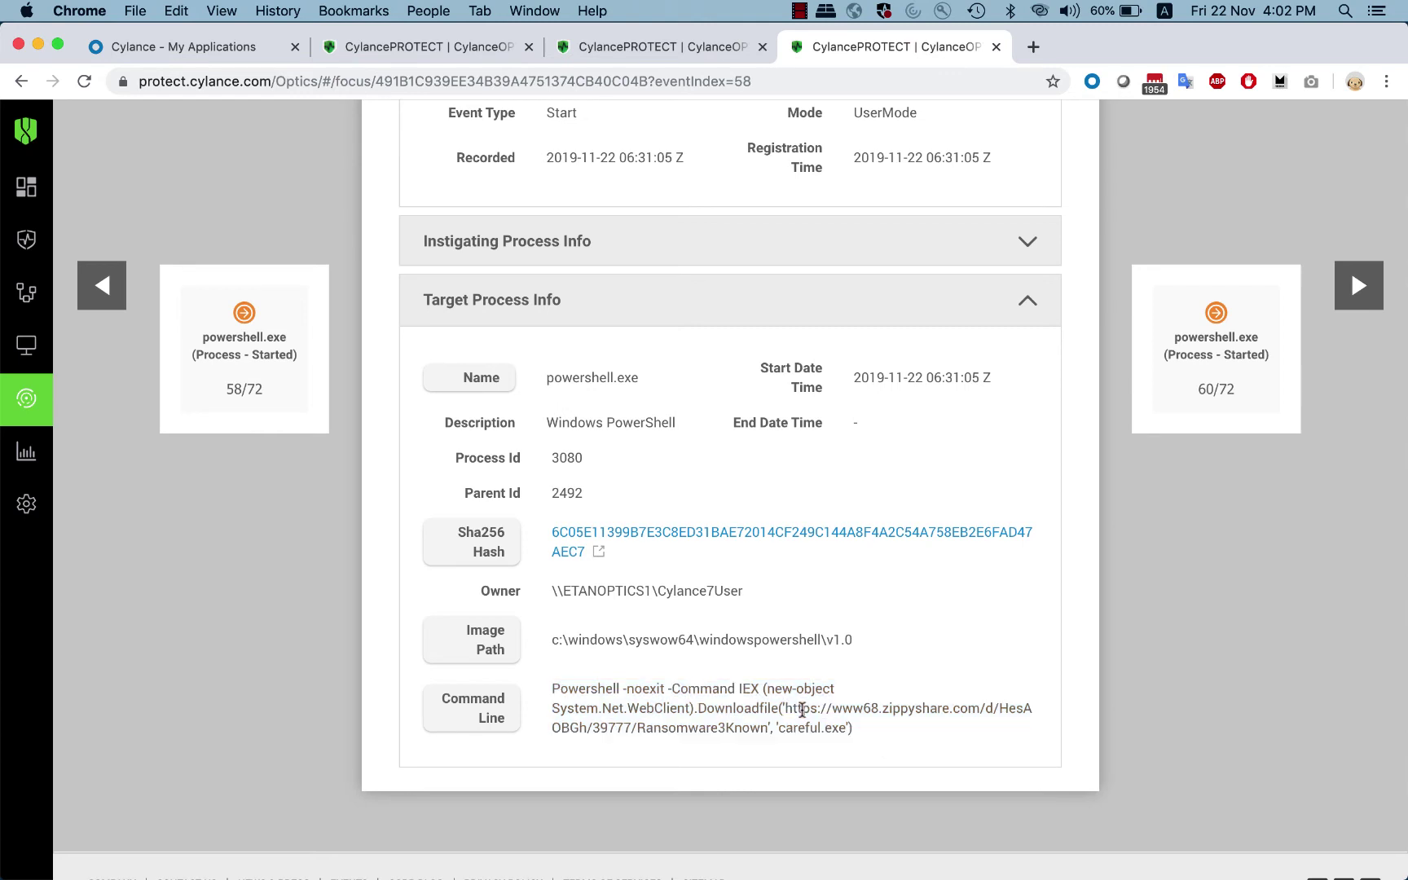
drag(785, 709, 845, 731)
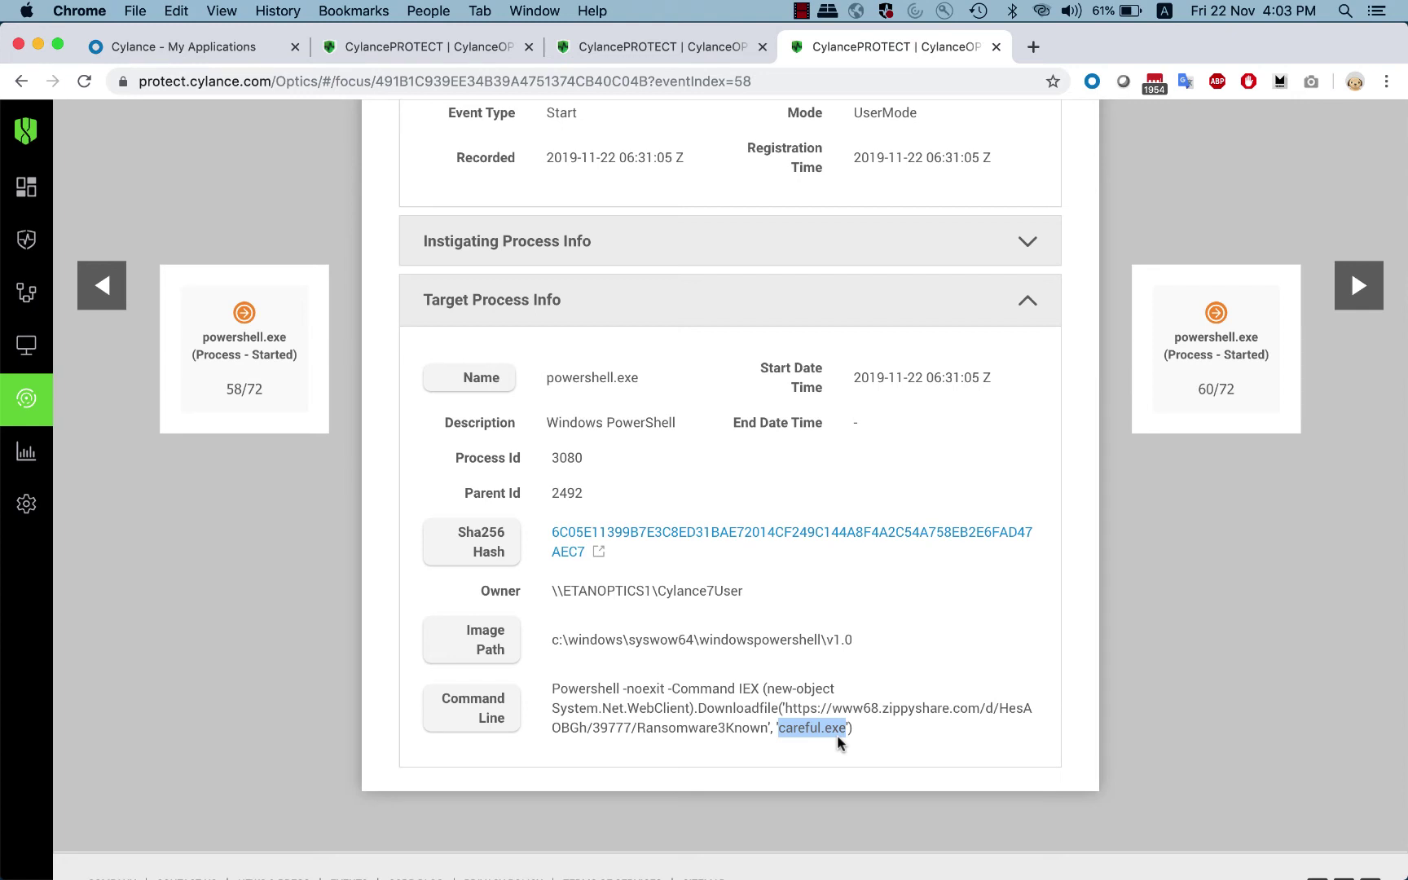
Advance to the powershell.exe process started event 60/72 and review its event info and target process command line.
click(1350, 287)
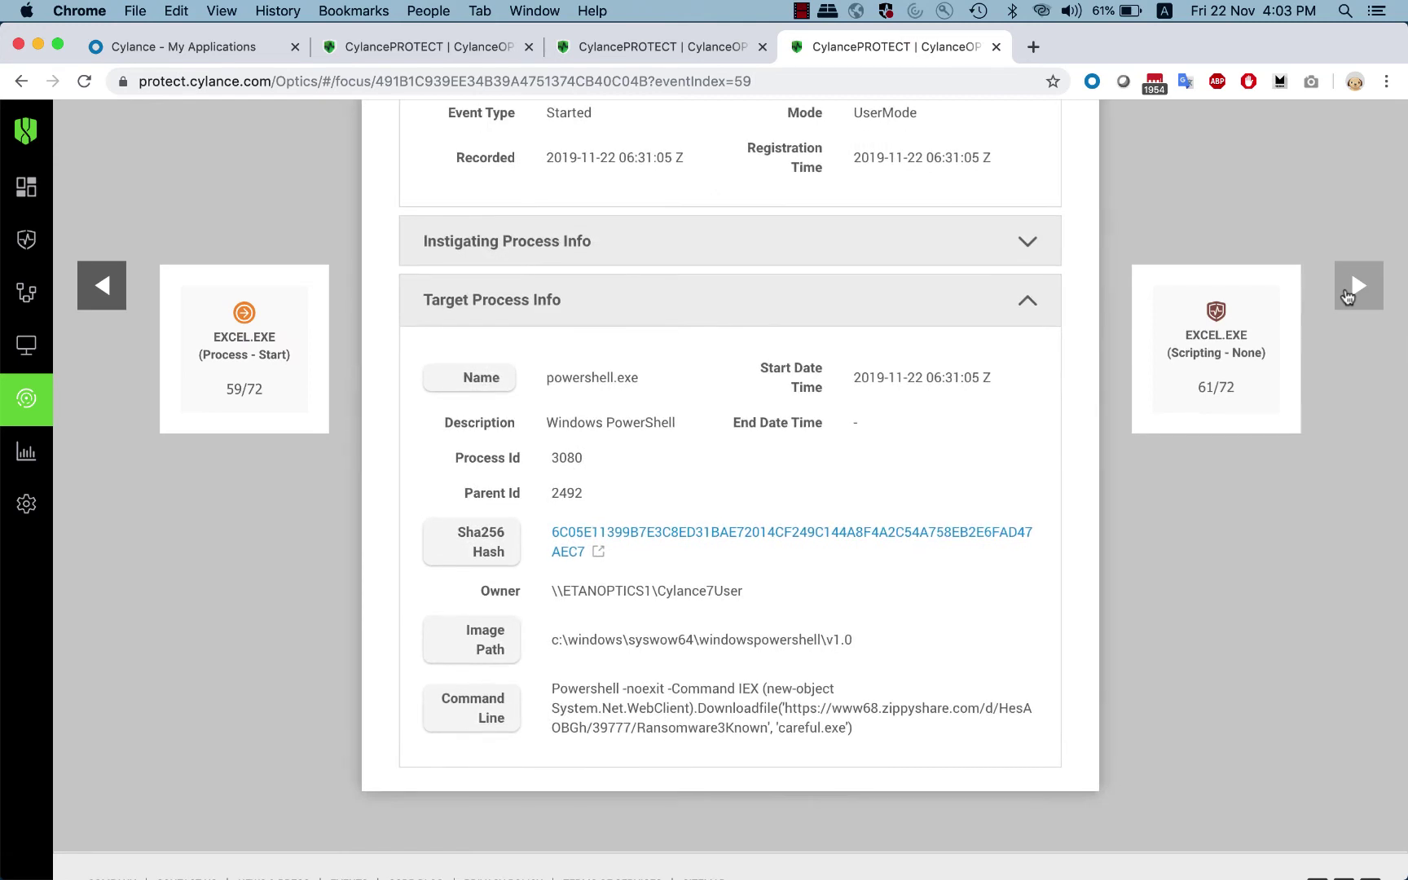
scroll(1105, 282, up, 3)
scroll(1106, 281, down, 2)
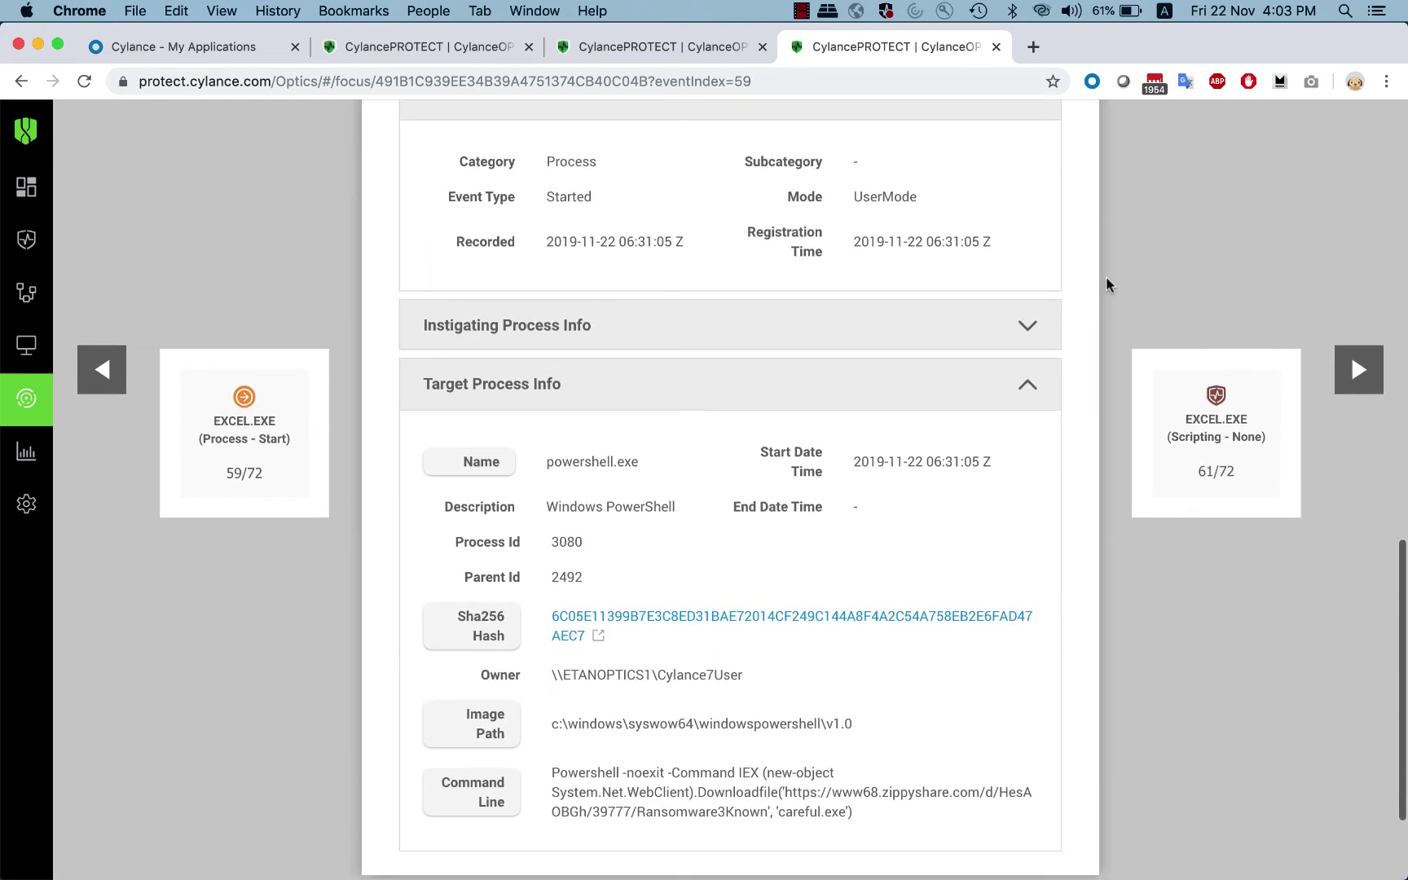
scroll(1106, 281, up, 3)
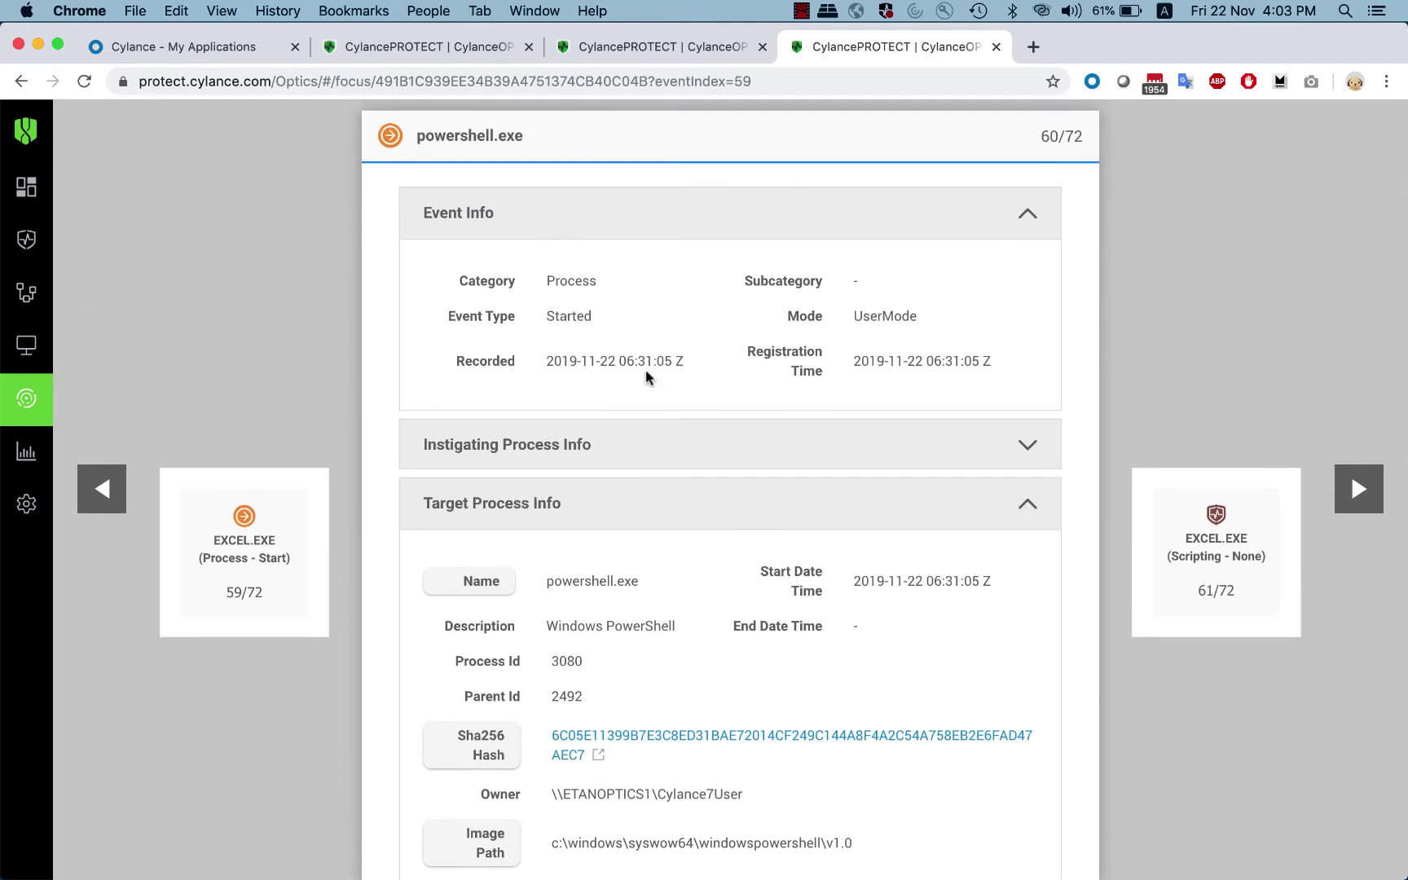
scroll(644, 377, down, 4)
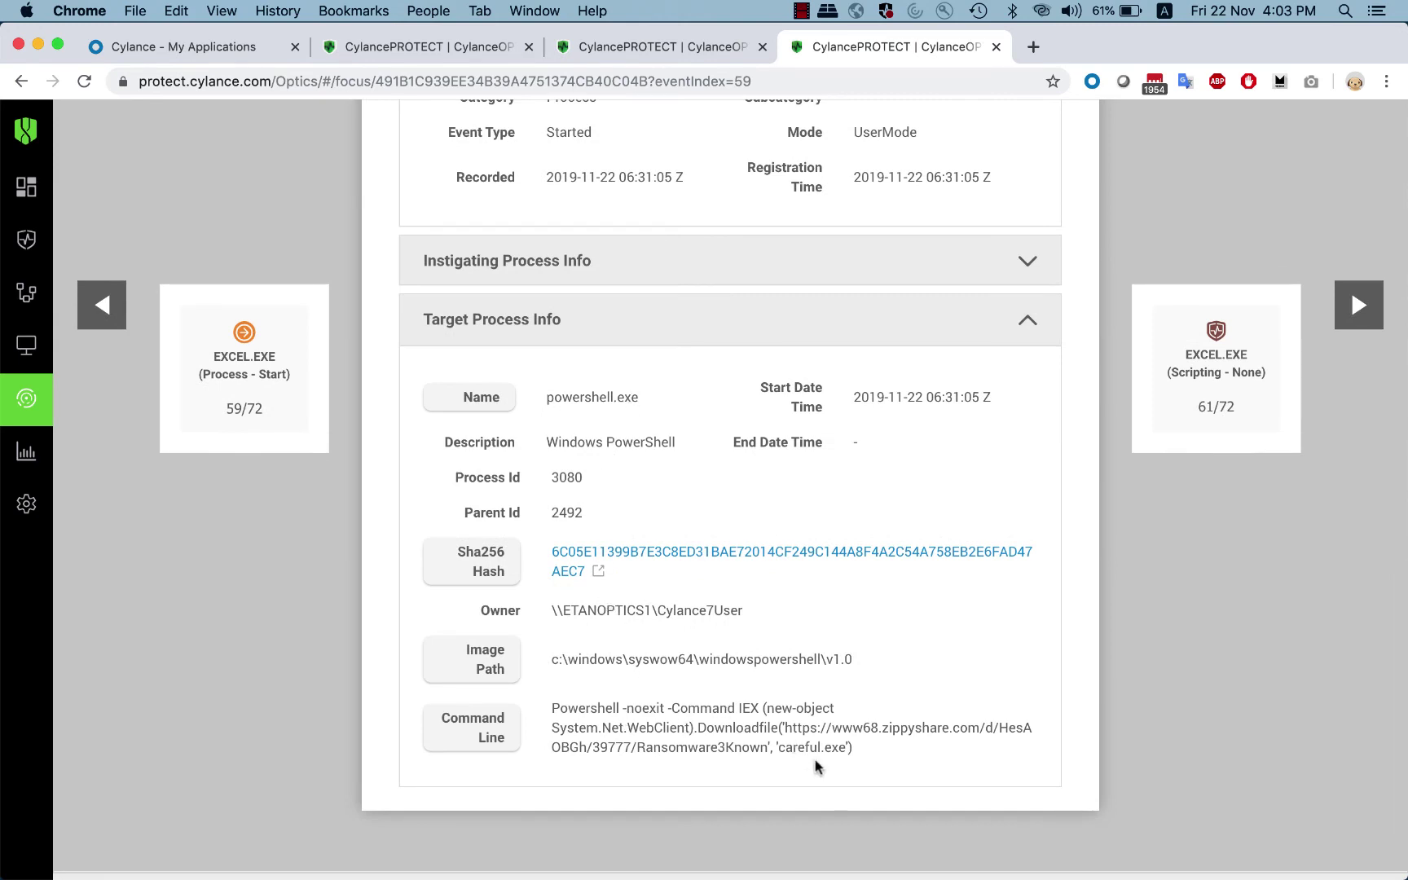
Advance to the EXCEL.EXE scripting event 61/72 and review its event info and target file info.
click(1358, 305)
scroll(1081, 537, up, 4)
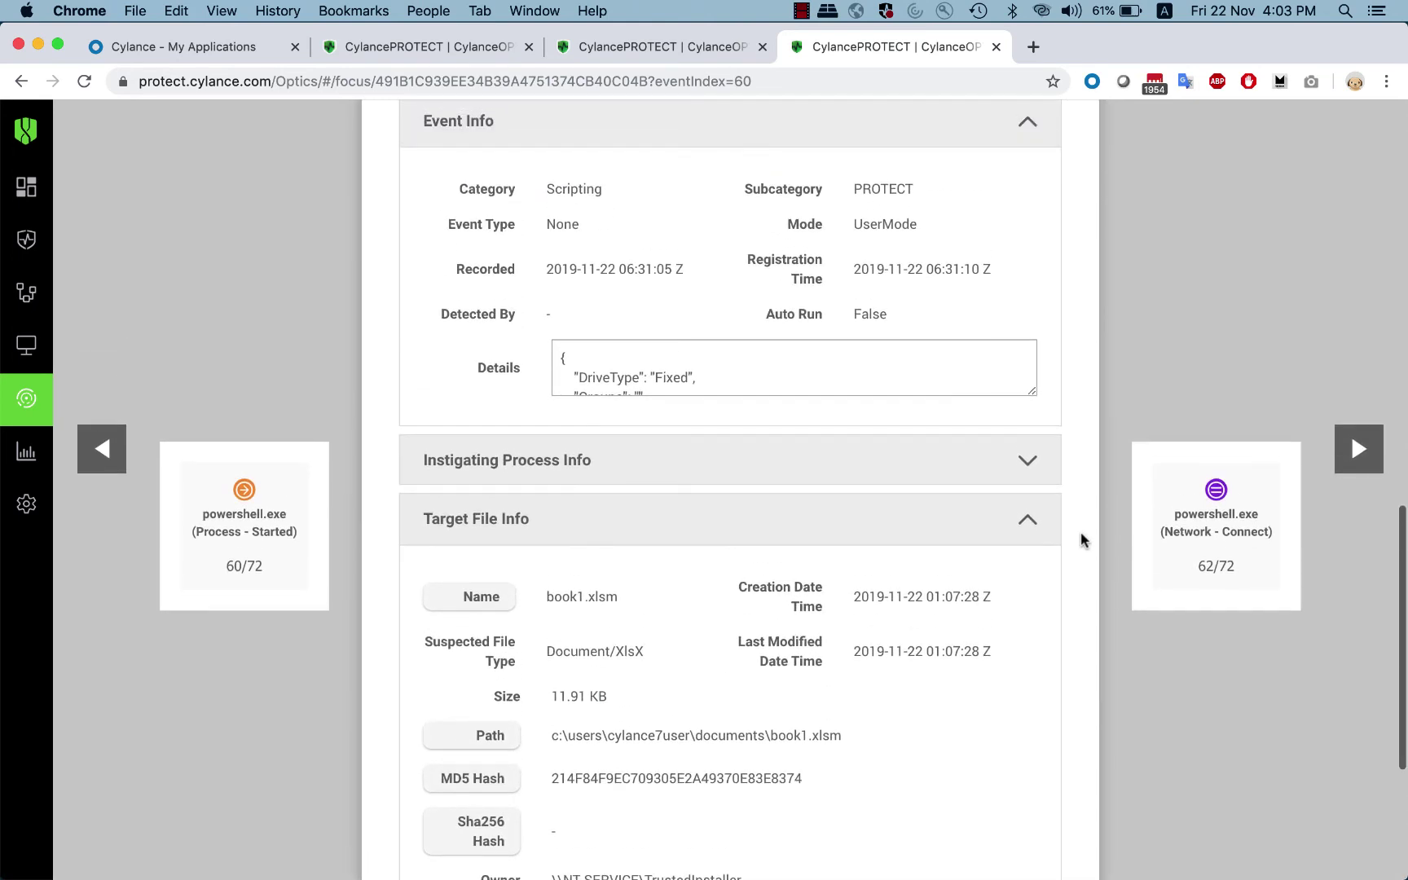
scroll(1082, 540, down, 3)
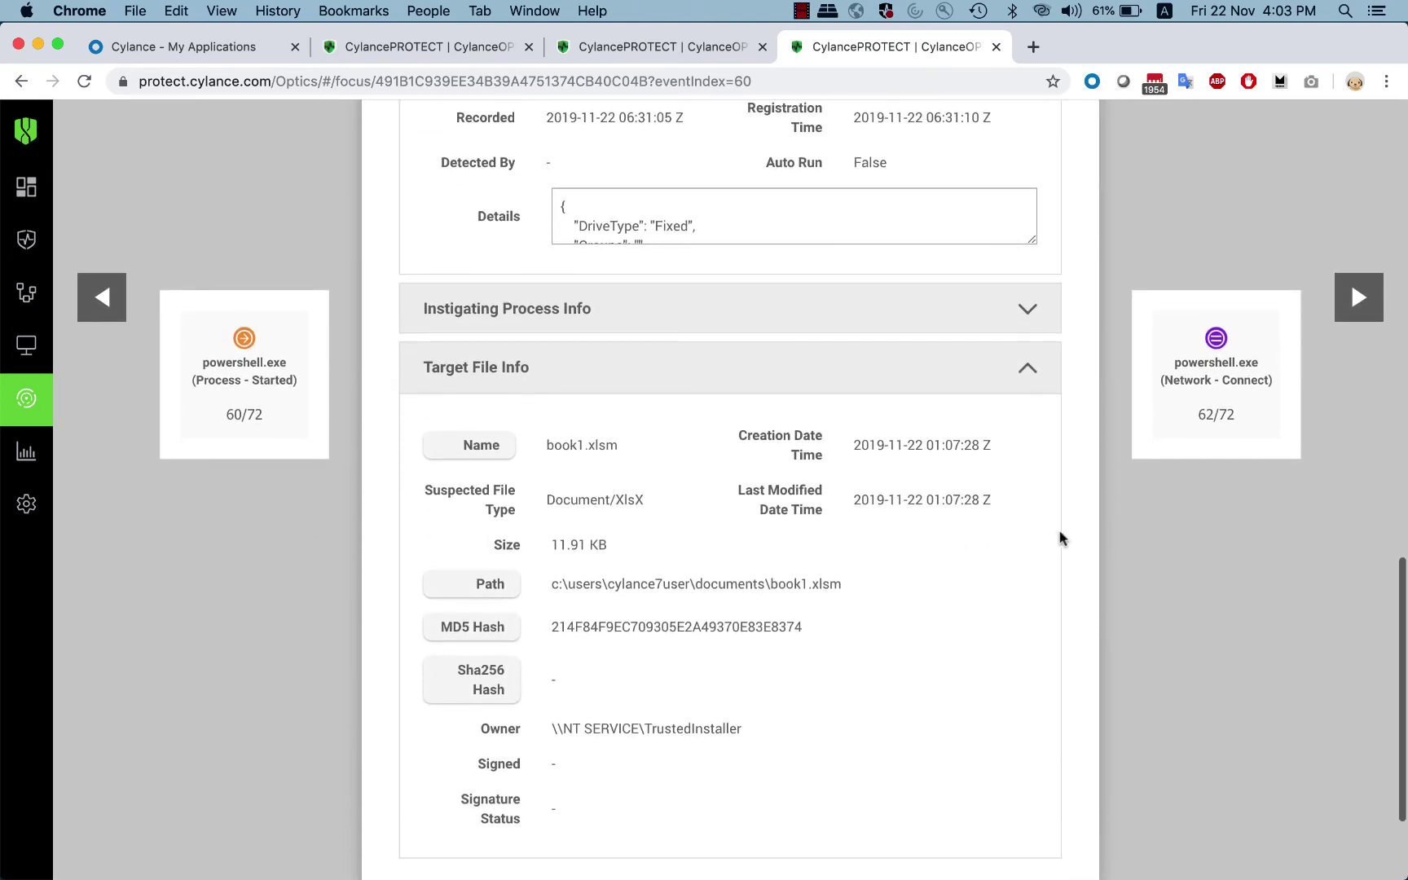
scroll(625, 534, down, 3)
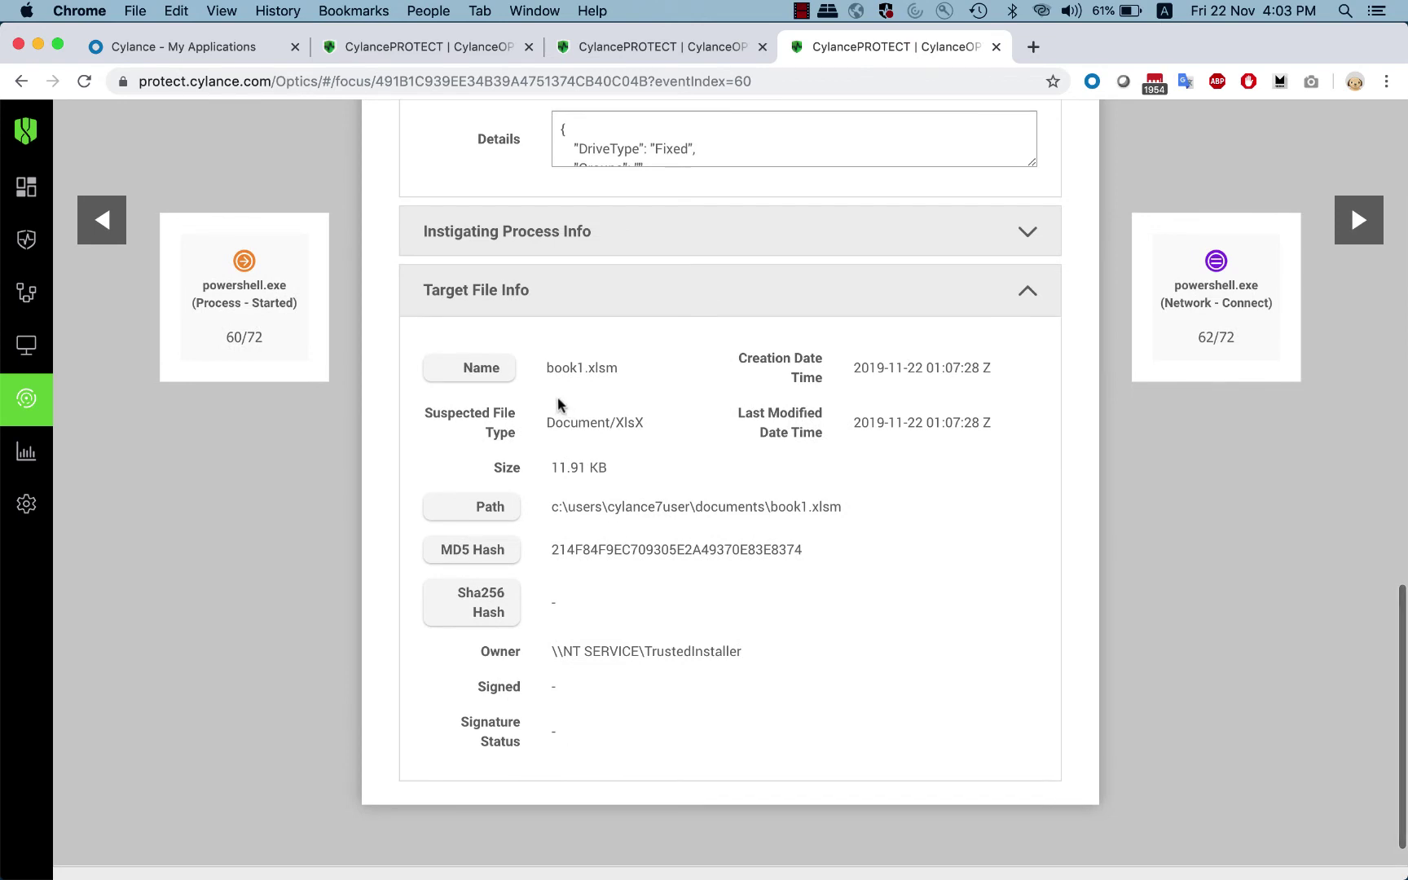
Highlight the target file's name and its full path to book1.xlsm in the scripting event.
drag(546, 367, 569, 369)
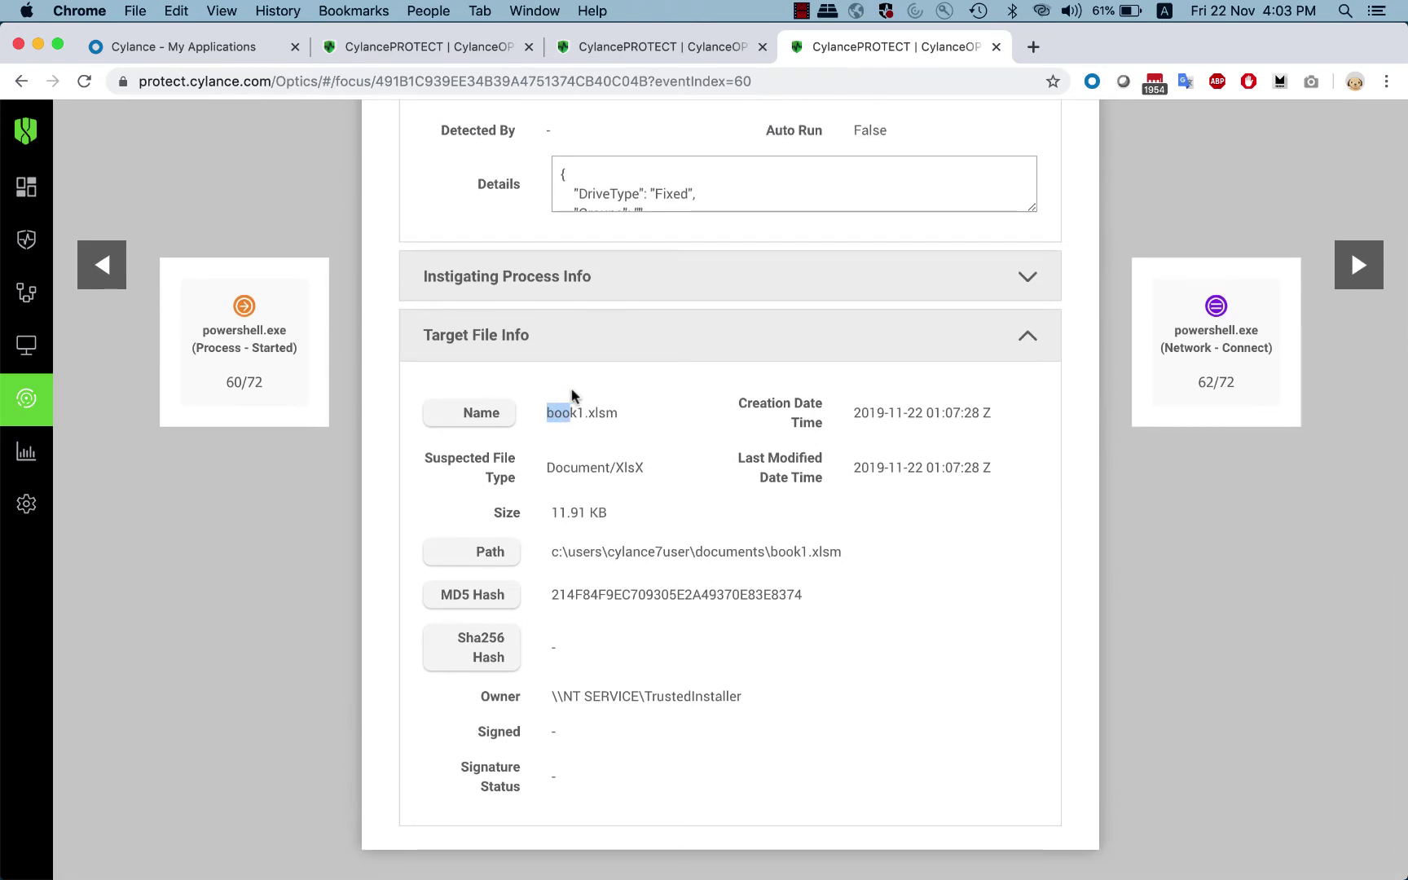
click(562, 413)
drag(554, 555, 836, 544)
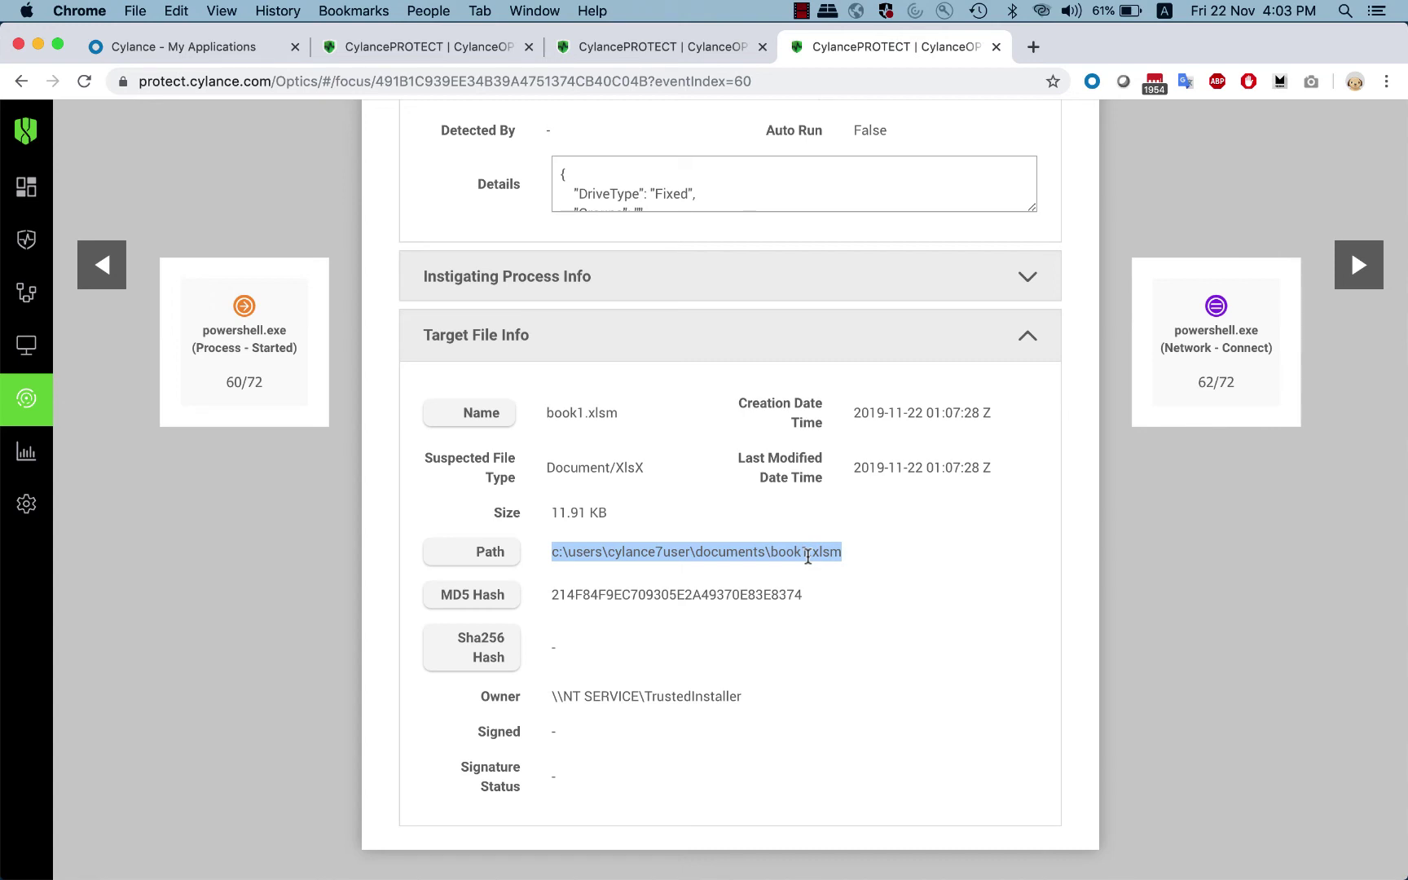
scroll(807, 557, down, 2)
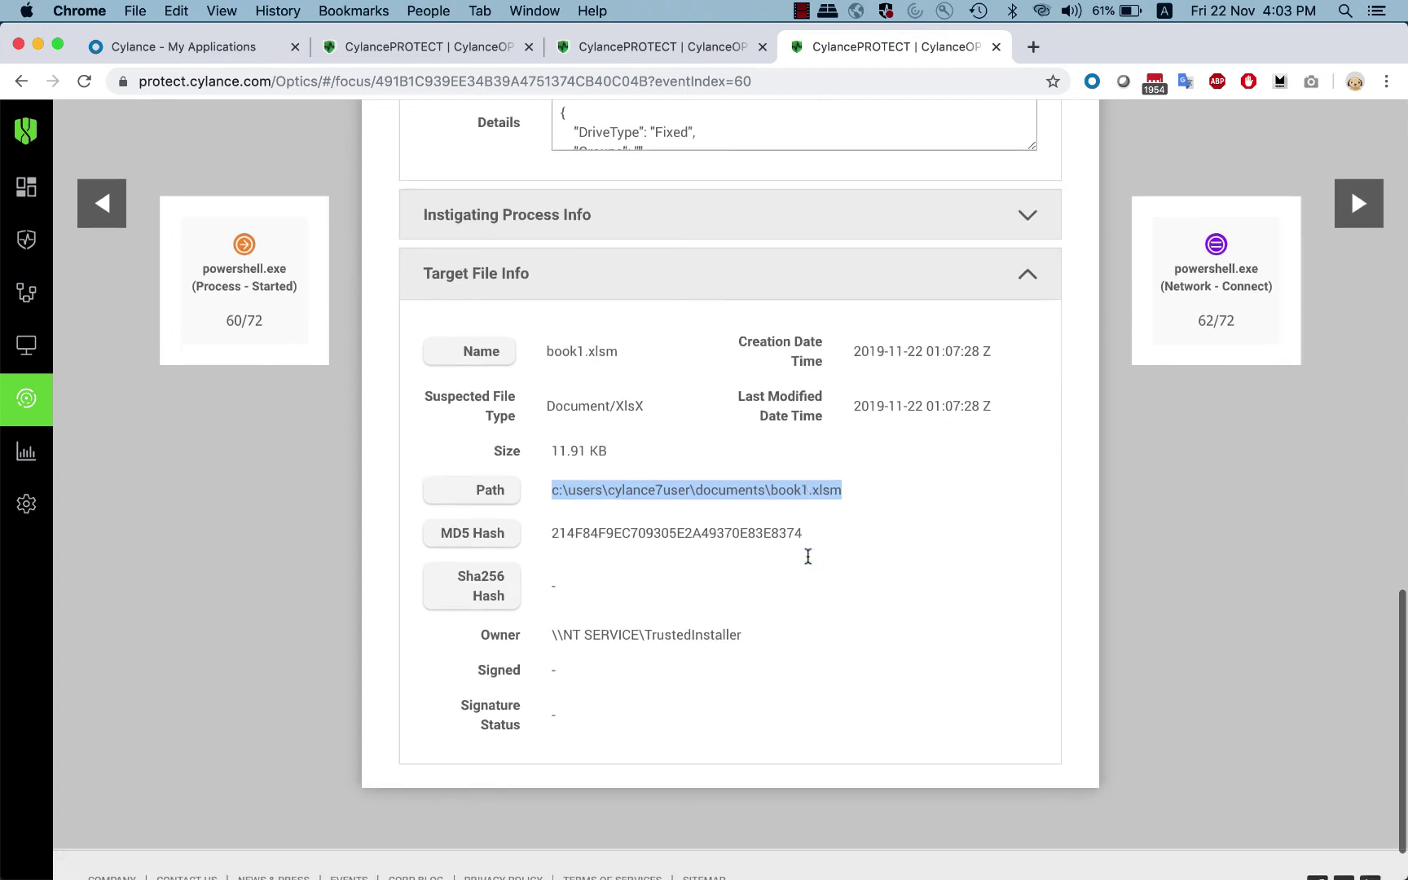
Advance to the powershell.exe network connect event 62/72 and locate it on the event timeline.
click(1357, 199)
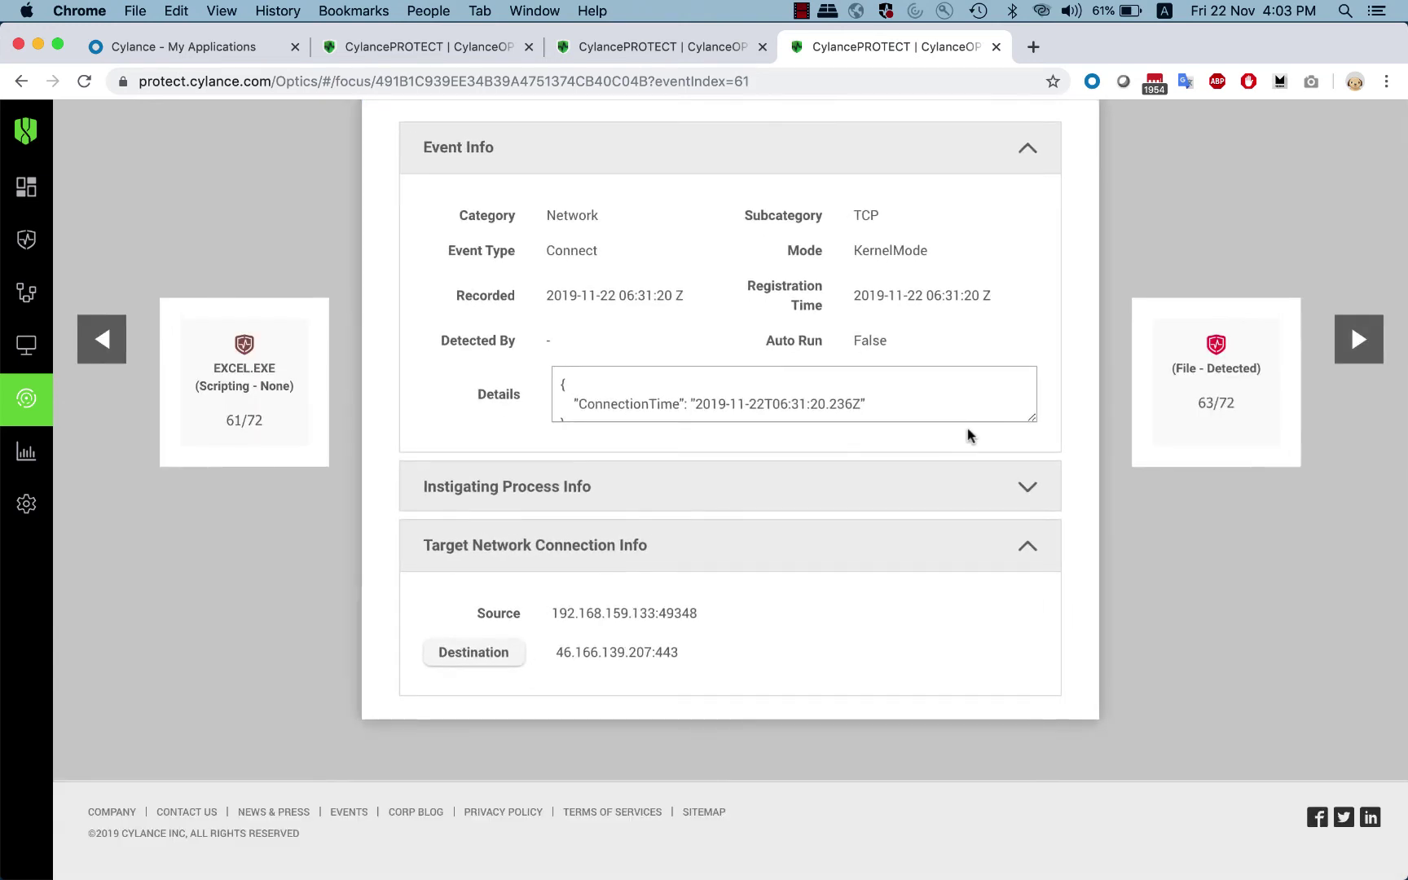
scroll(888, 410, down, 1)
scroll(888, 411, up, 1)
scroll(935, 349, up, 2)
scroll(984, 316, up, 6)
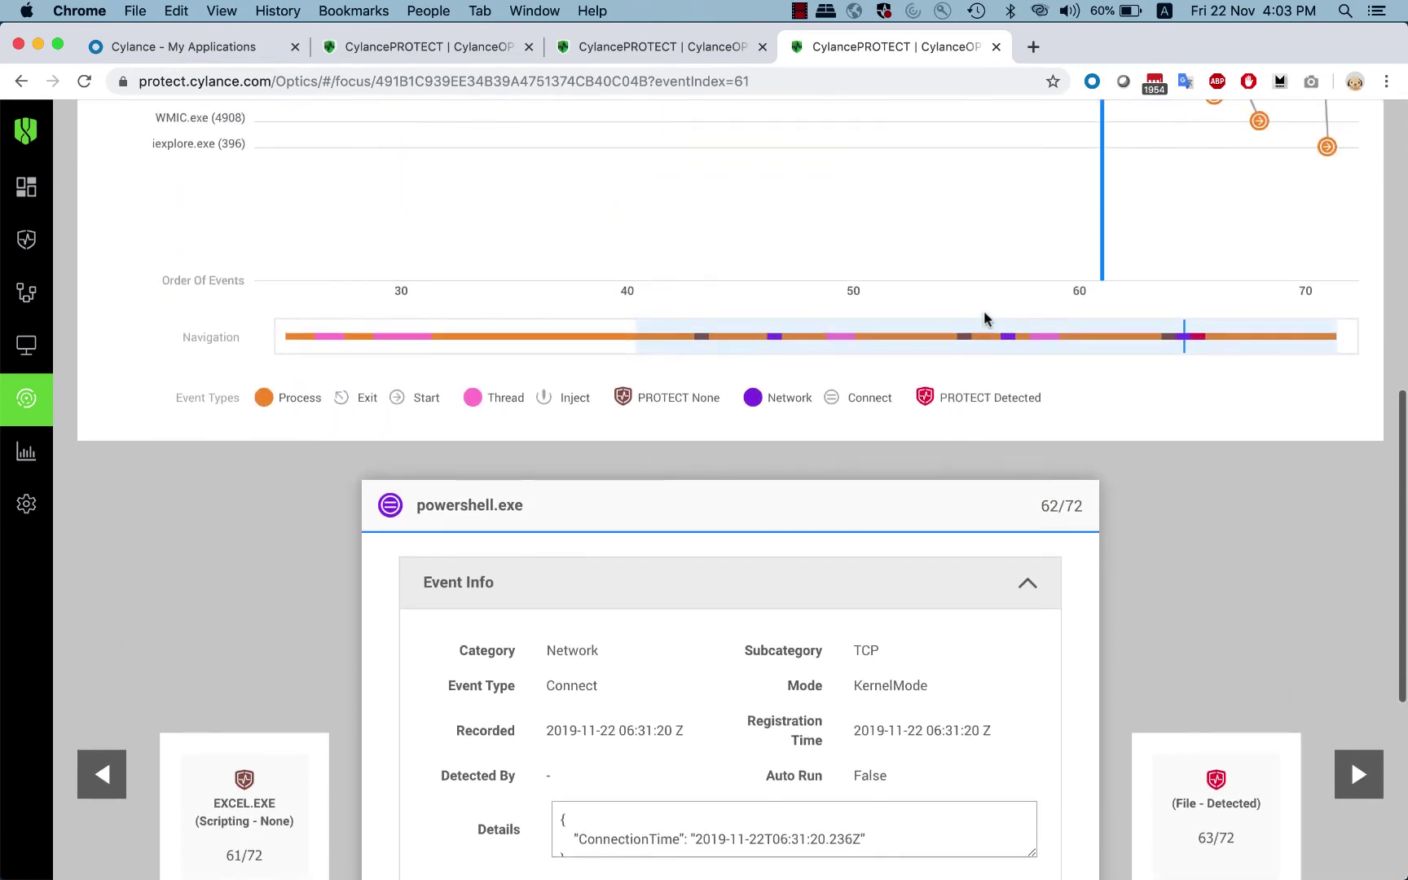
mouse_move(1107, 220)
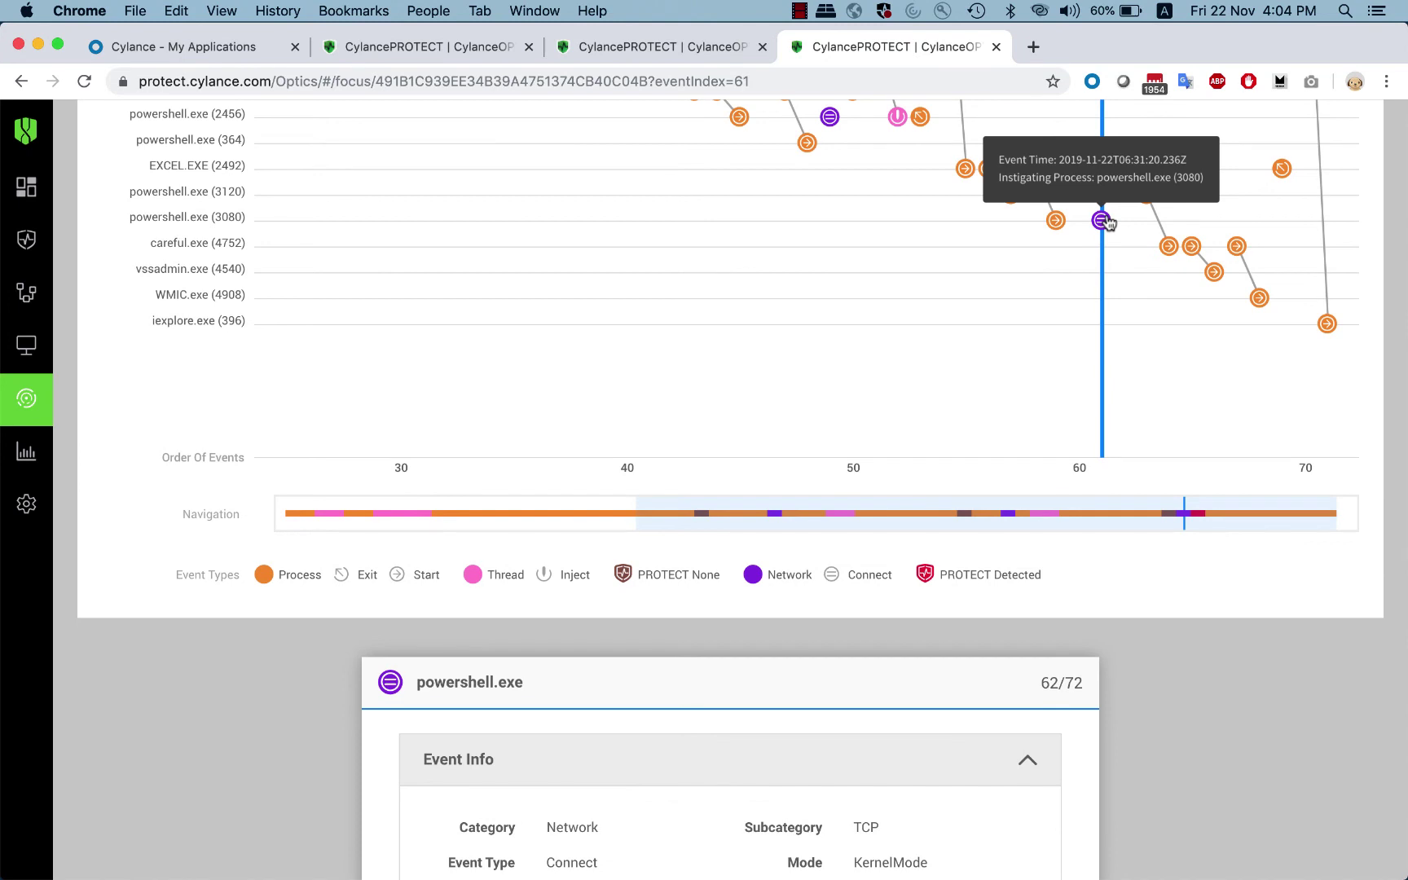
scroll(1036, 399, down, 4)
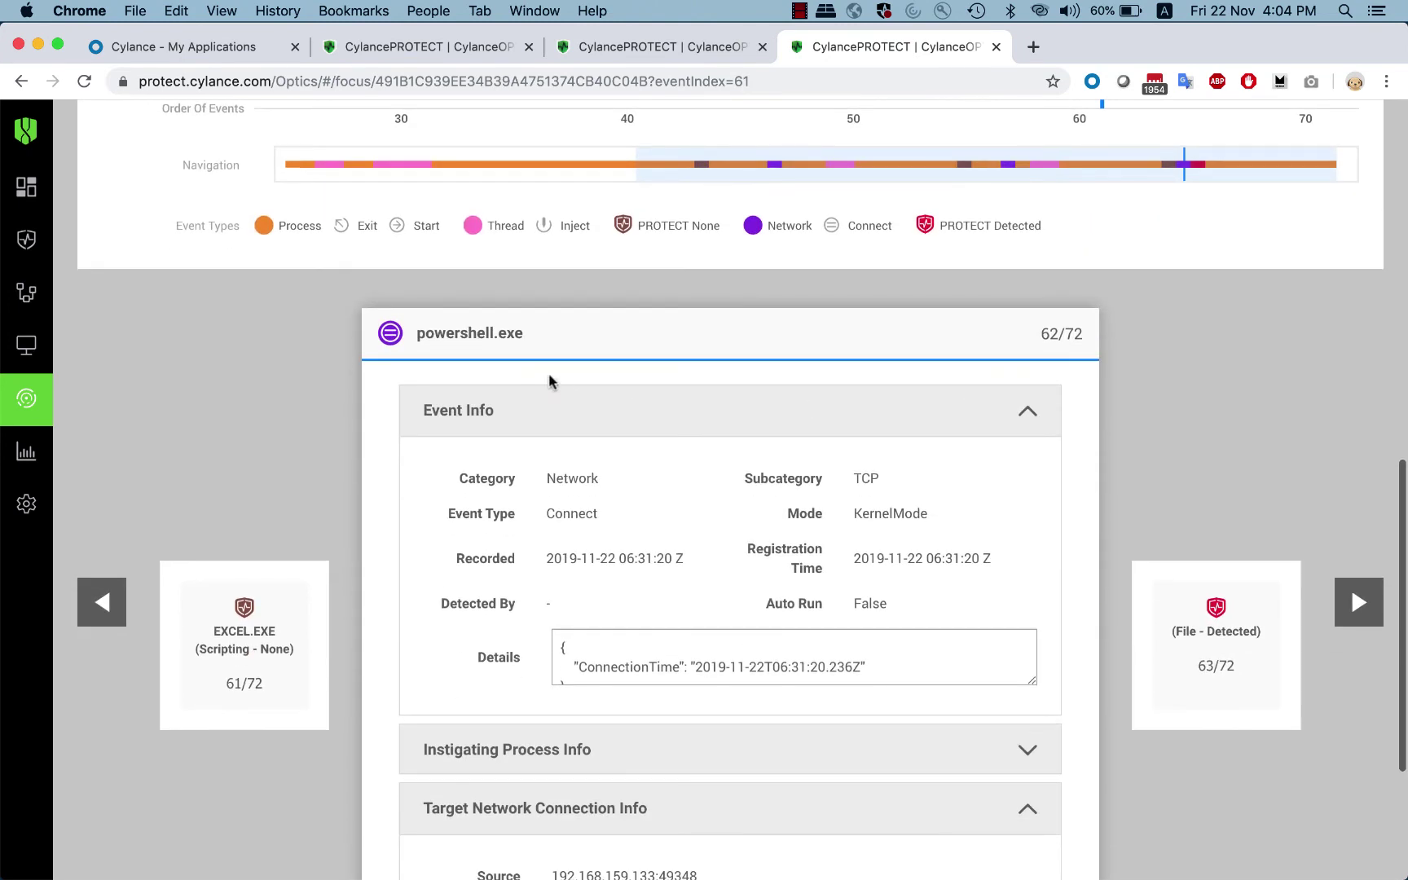
Review the network event's target connection info and highlight the destination IP address and port.
scroll(737, 590, down, 2)
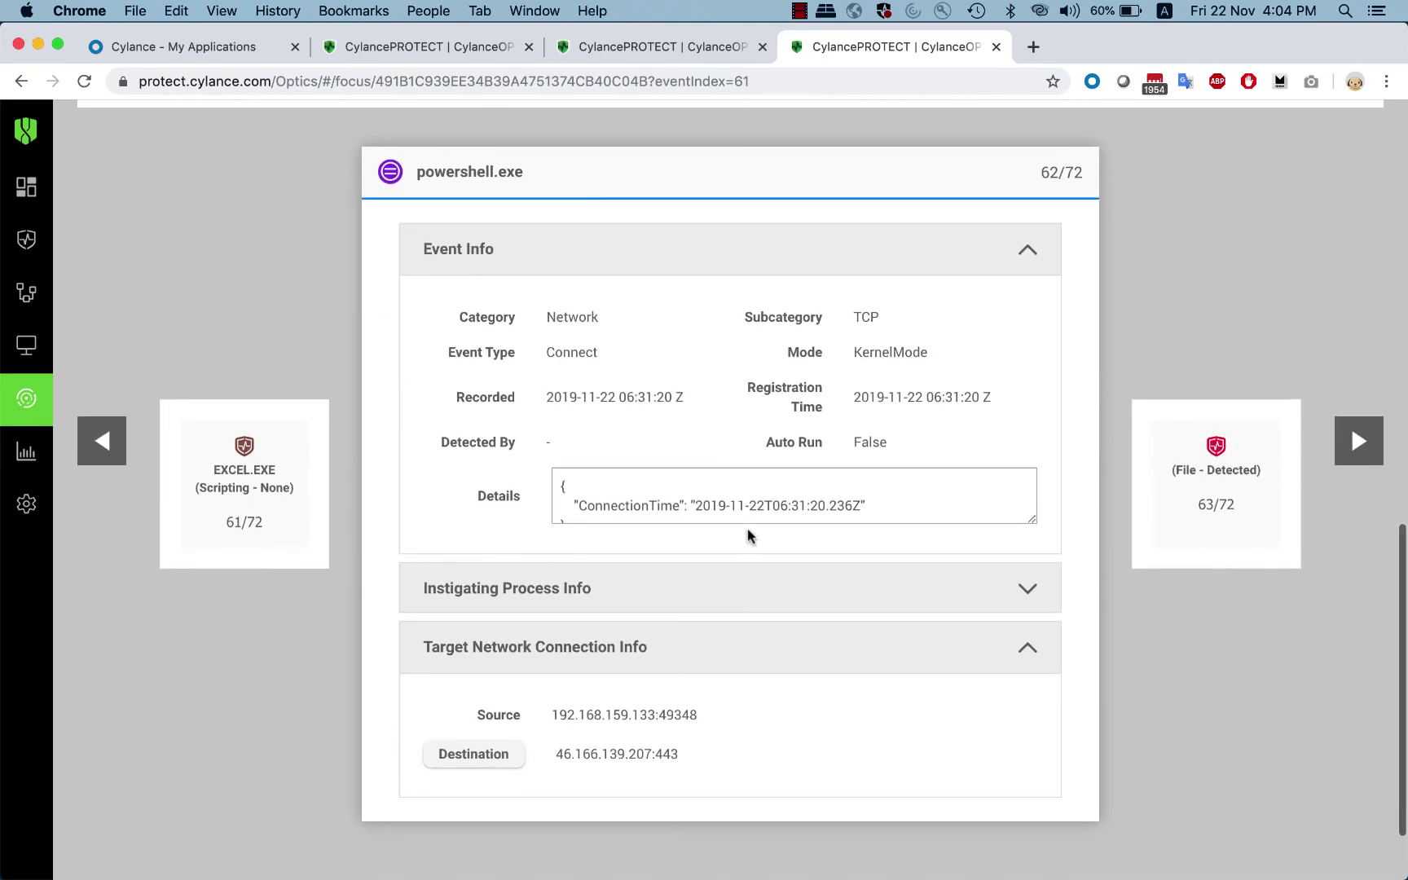
scroll(730, 509, down, 1)
scroll(668, 676, down, 1)
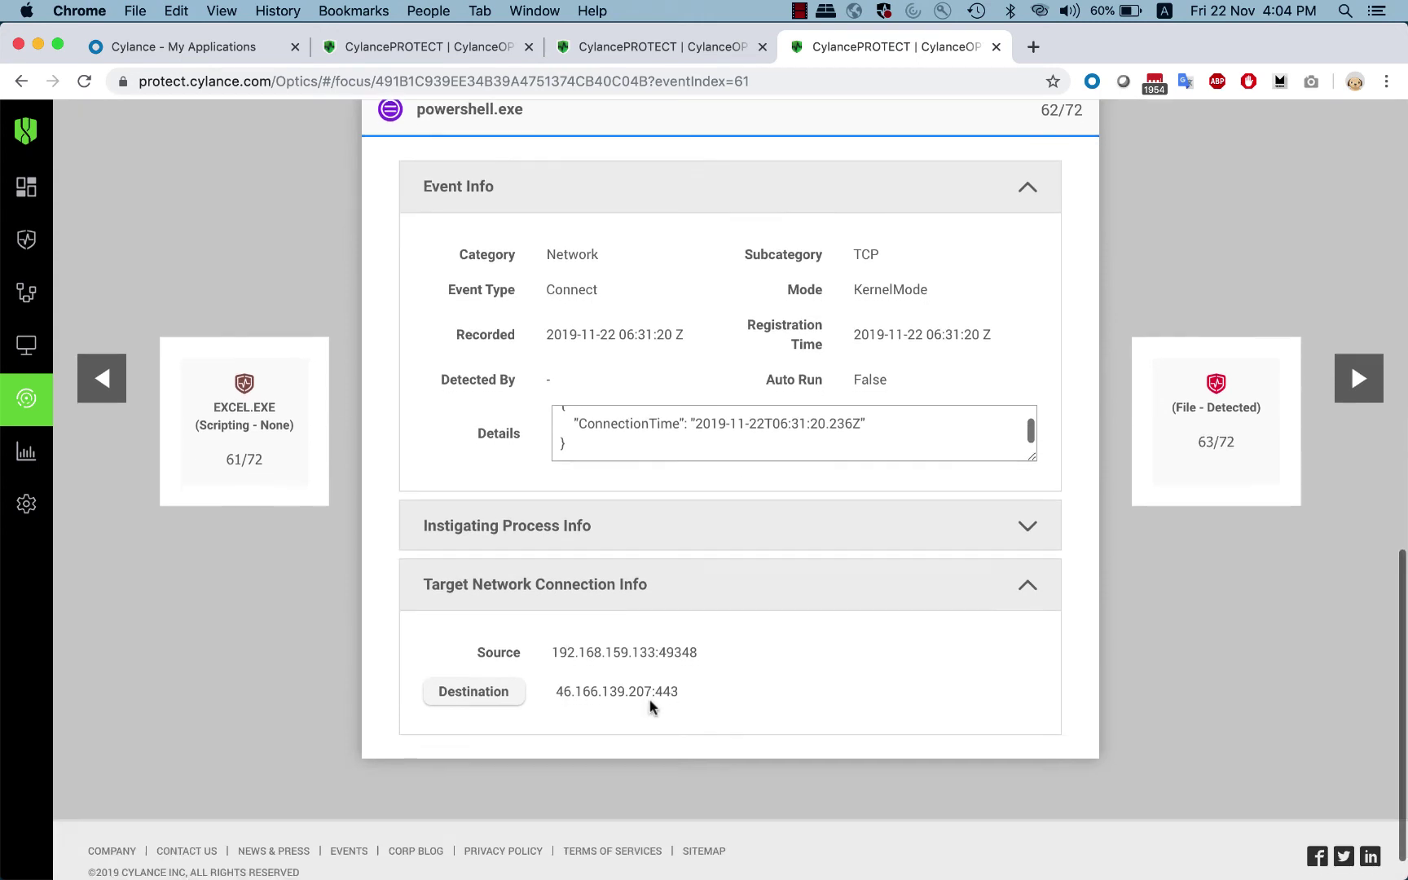
drag(553, 693, 650, 694)
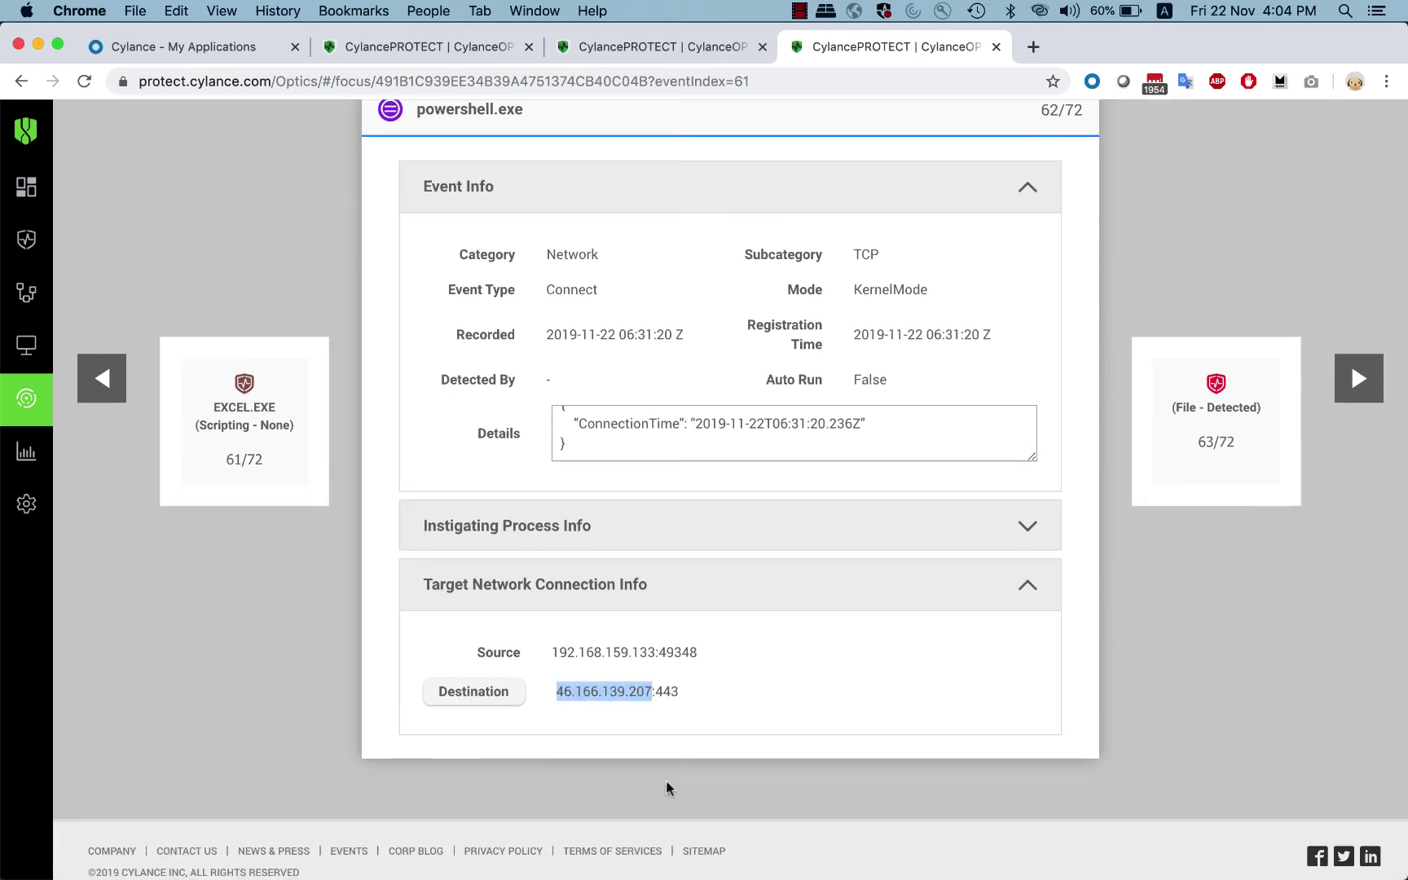
click(670, 696)
drag(663, 694, 675, 694)
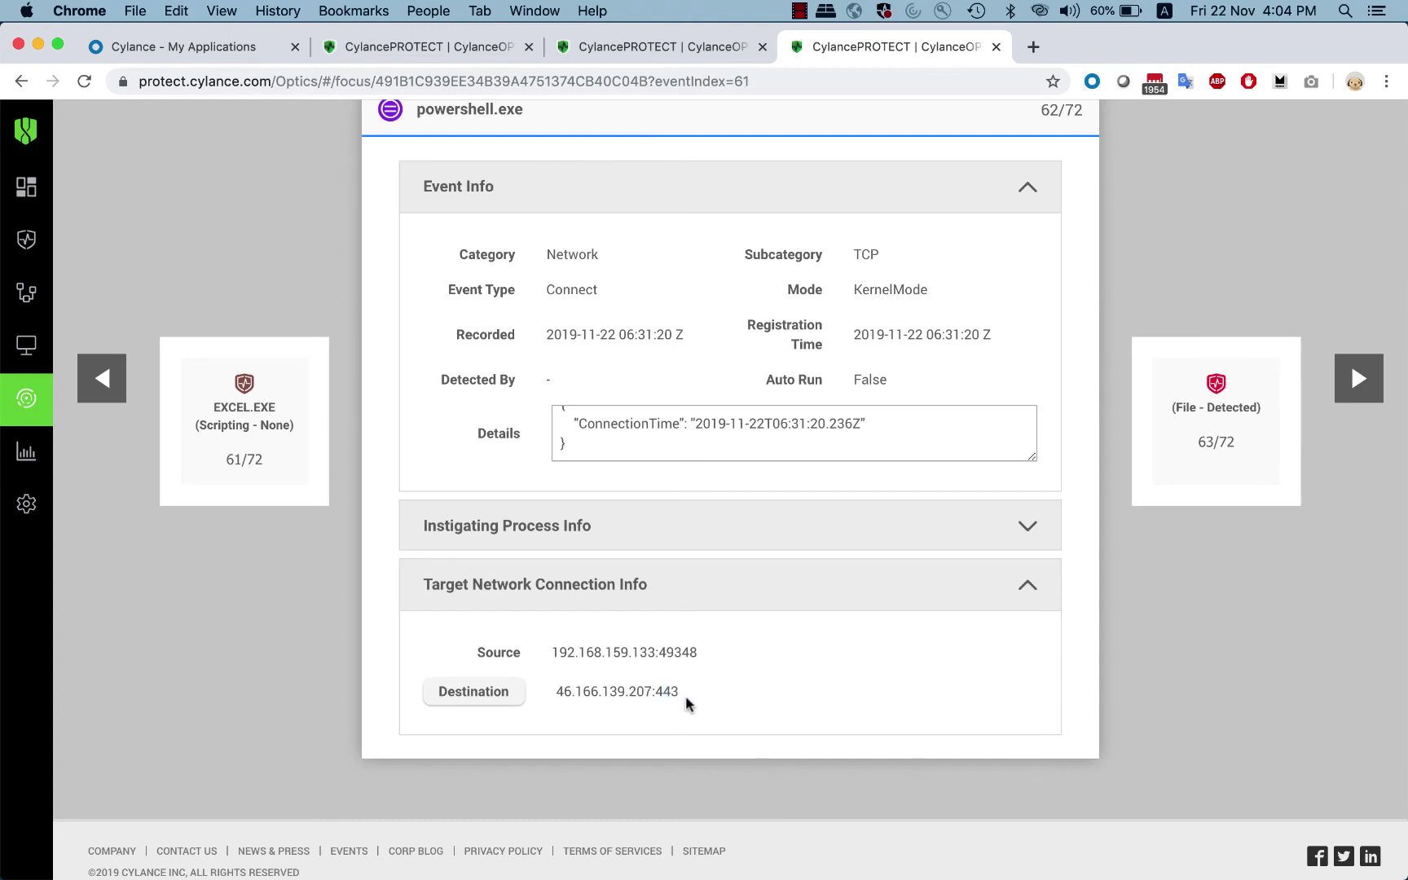
click(670, 692)
Open virustotal.com in a new browser tab.
click(1033, 47)
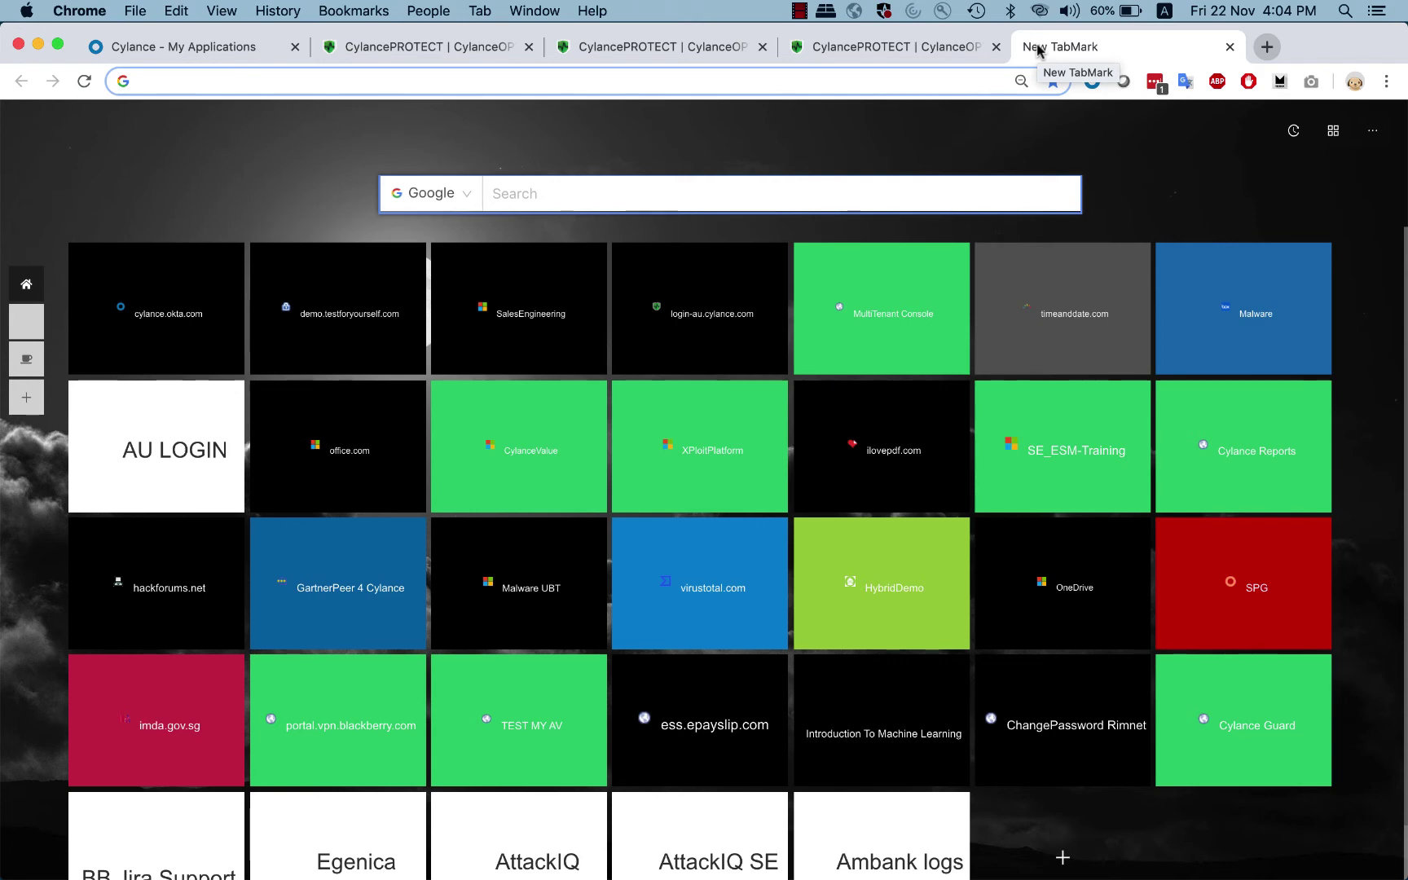
text(virustotal.com)
key(Return)
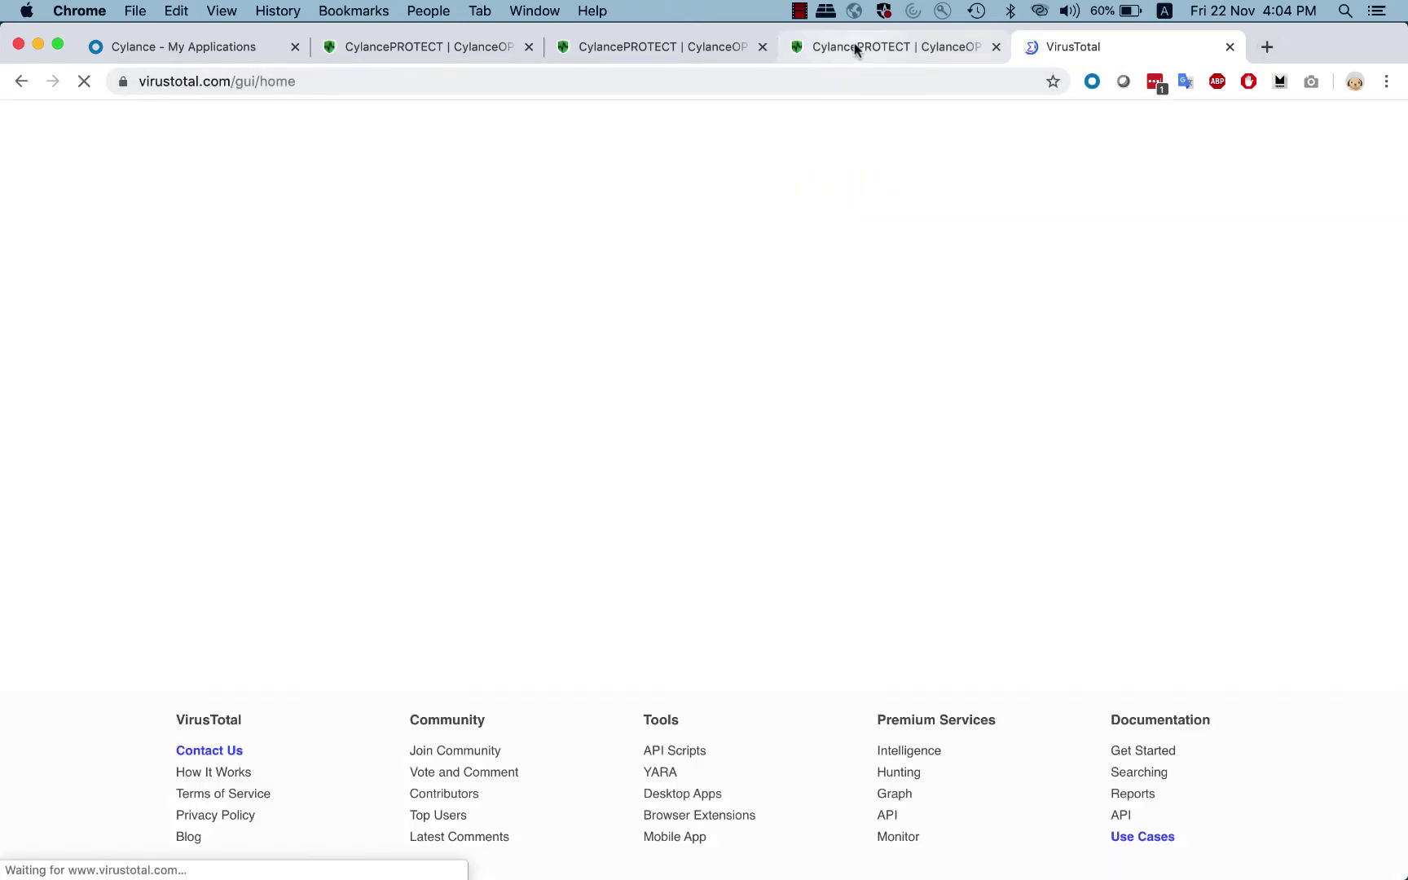
Copy the destination IP address from the powershell.exe network event in the Focus Data.
click(855, 49)
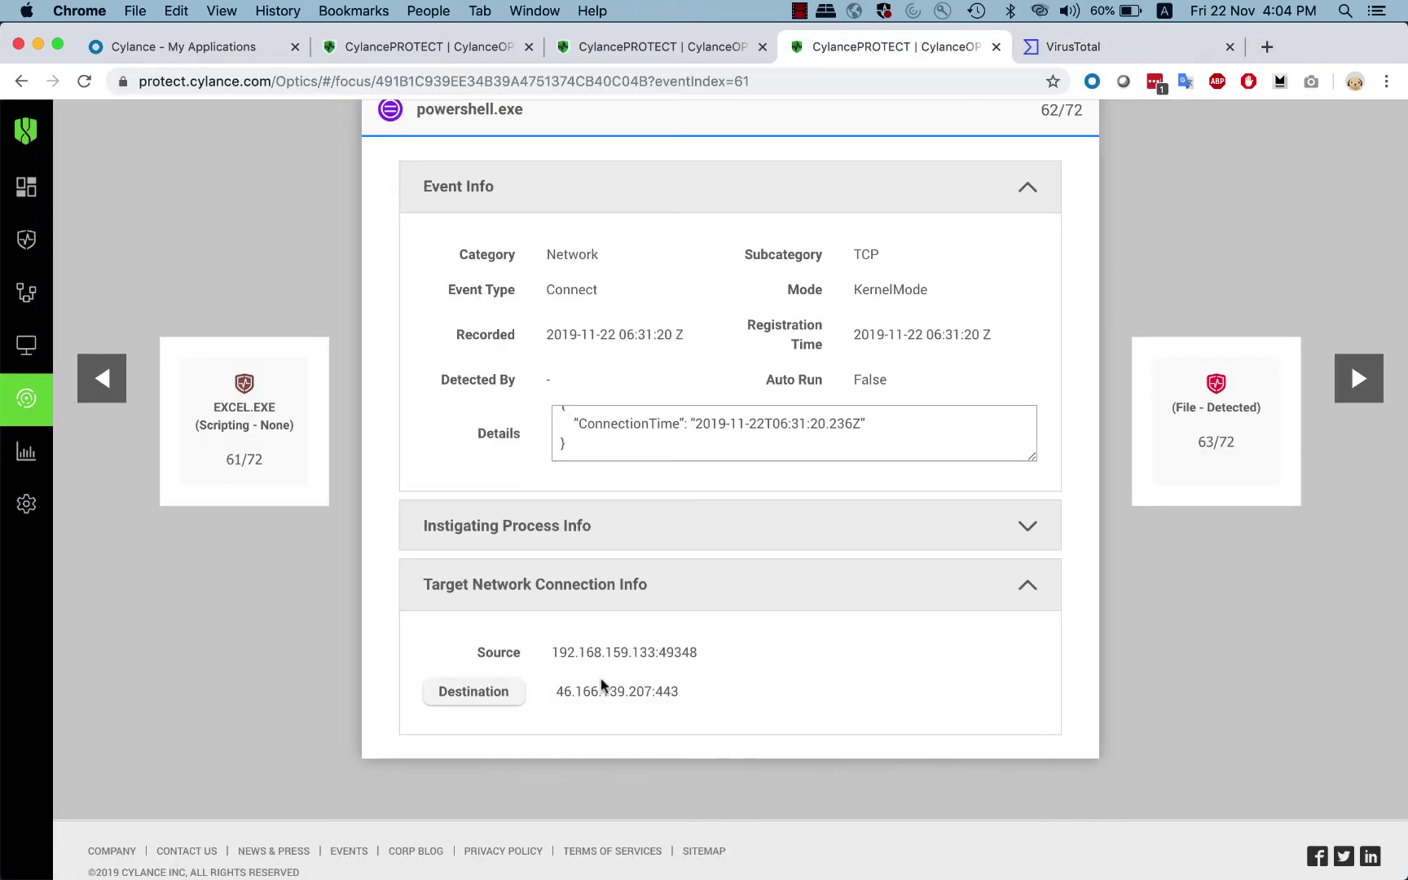
drag(557, 691, 659, 702)
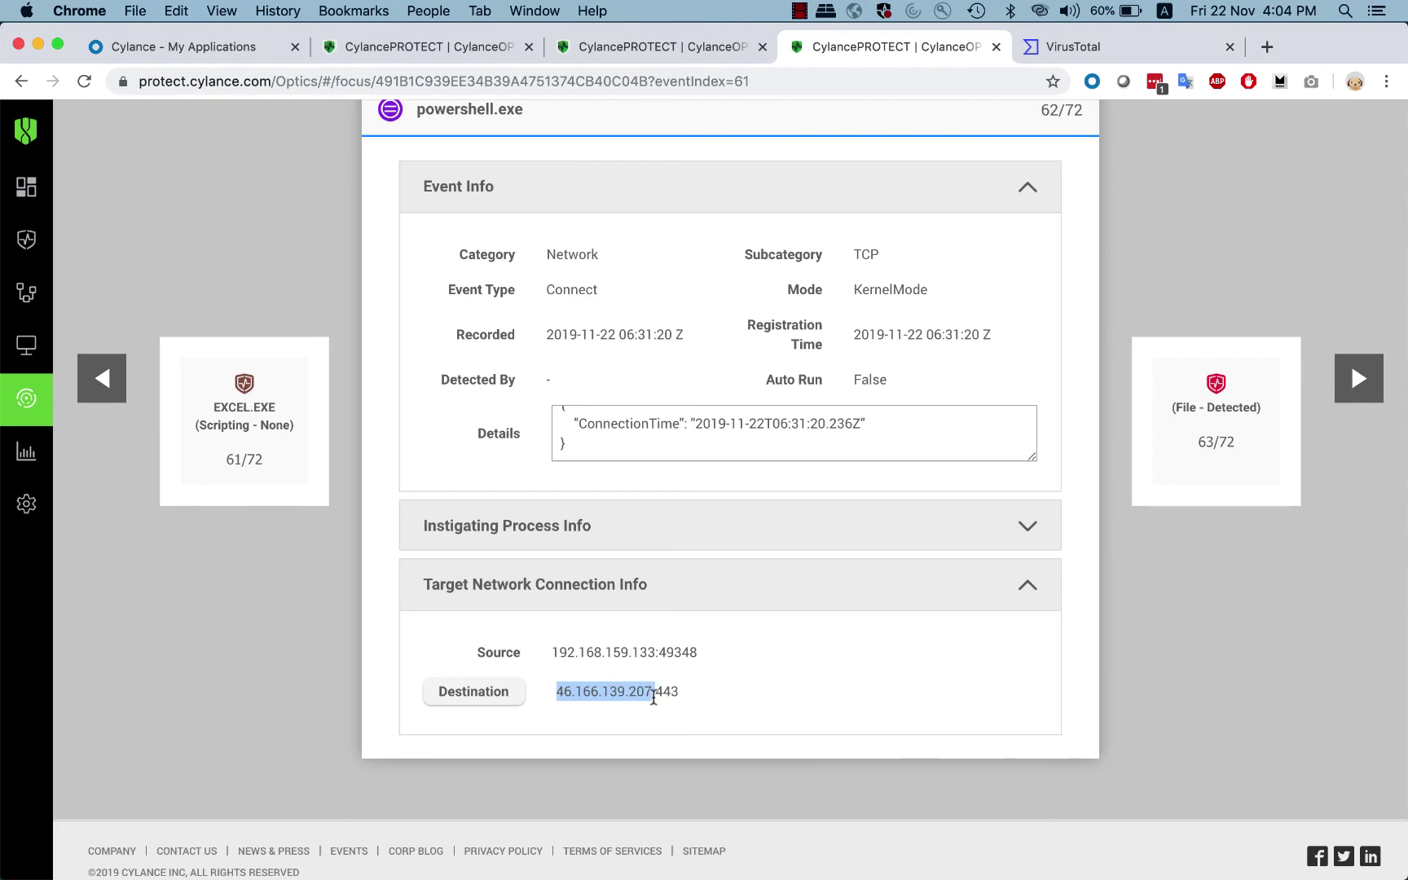
right_click(653, 698)
click(659, 632)
Search VirusTotal for 46.166.139.207 and review its passive DNS domains and related URLs.
click(1067, 51)
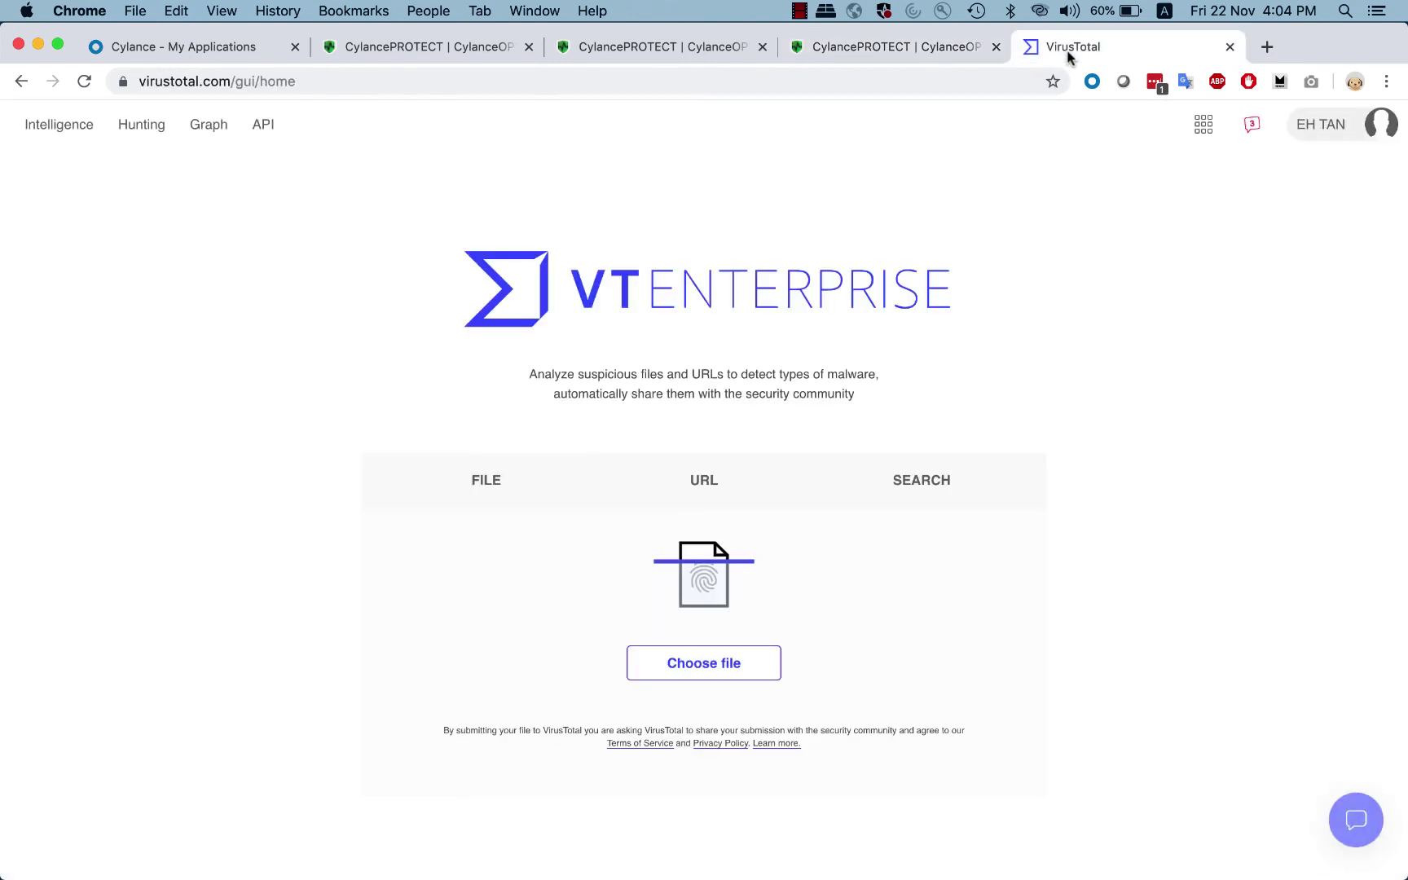
click(867, 489)
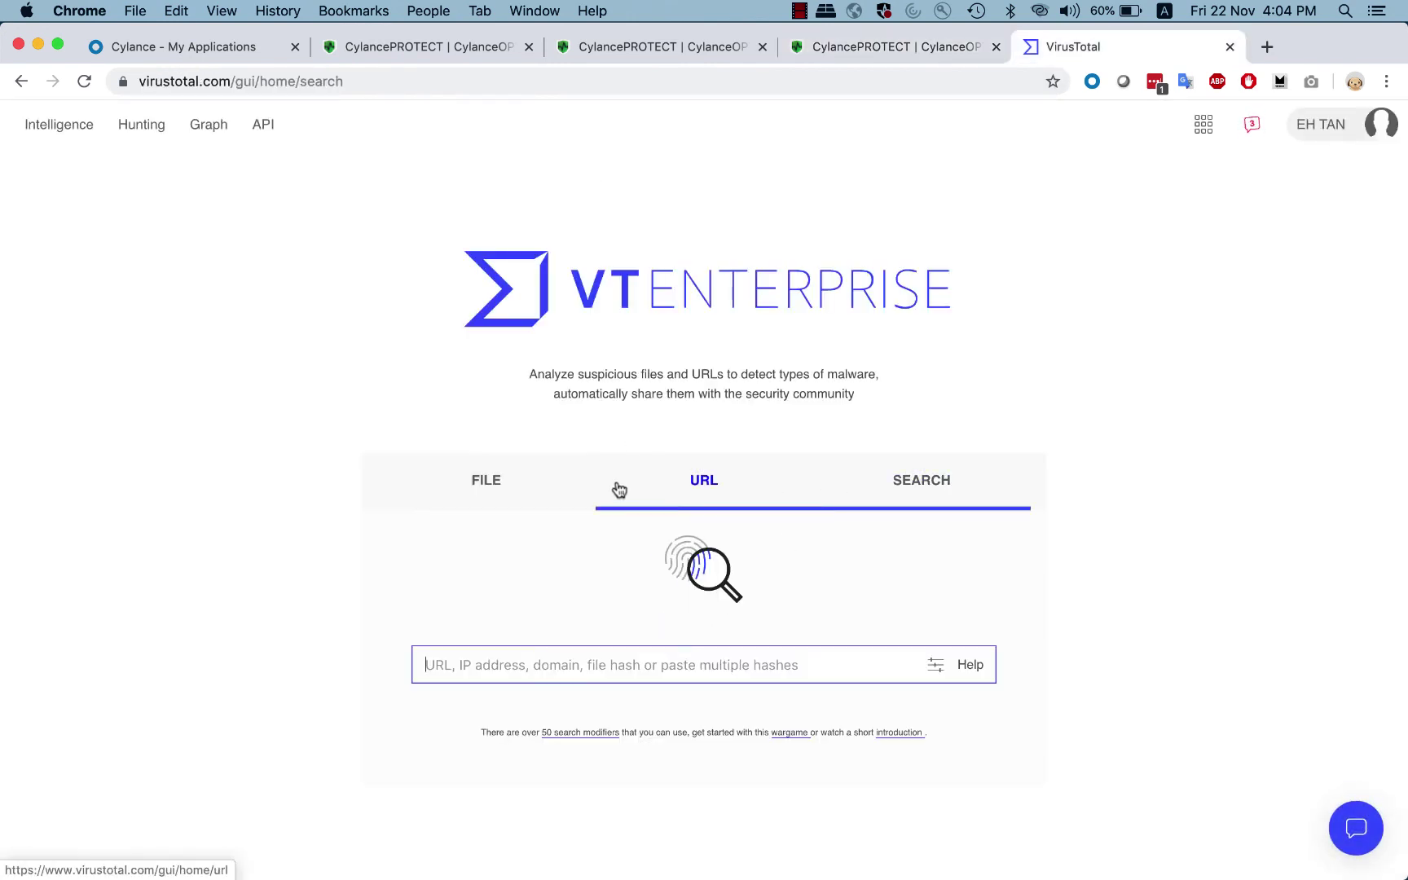
right_click(522, 663)
click(536, 651)
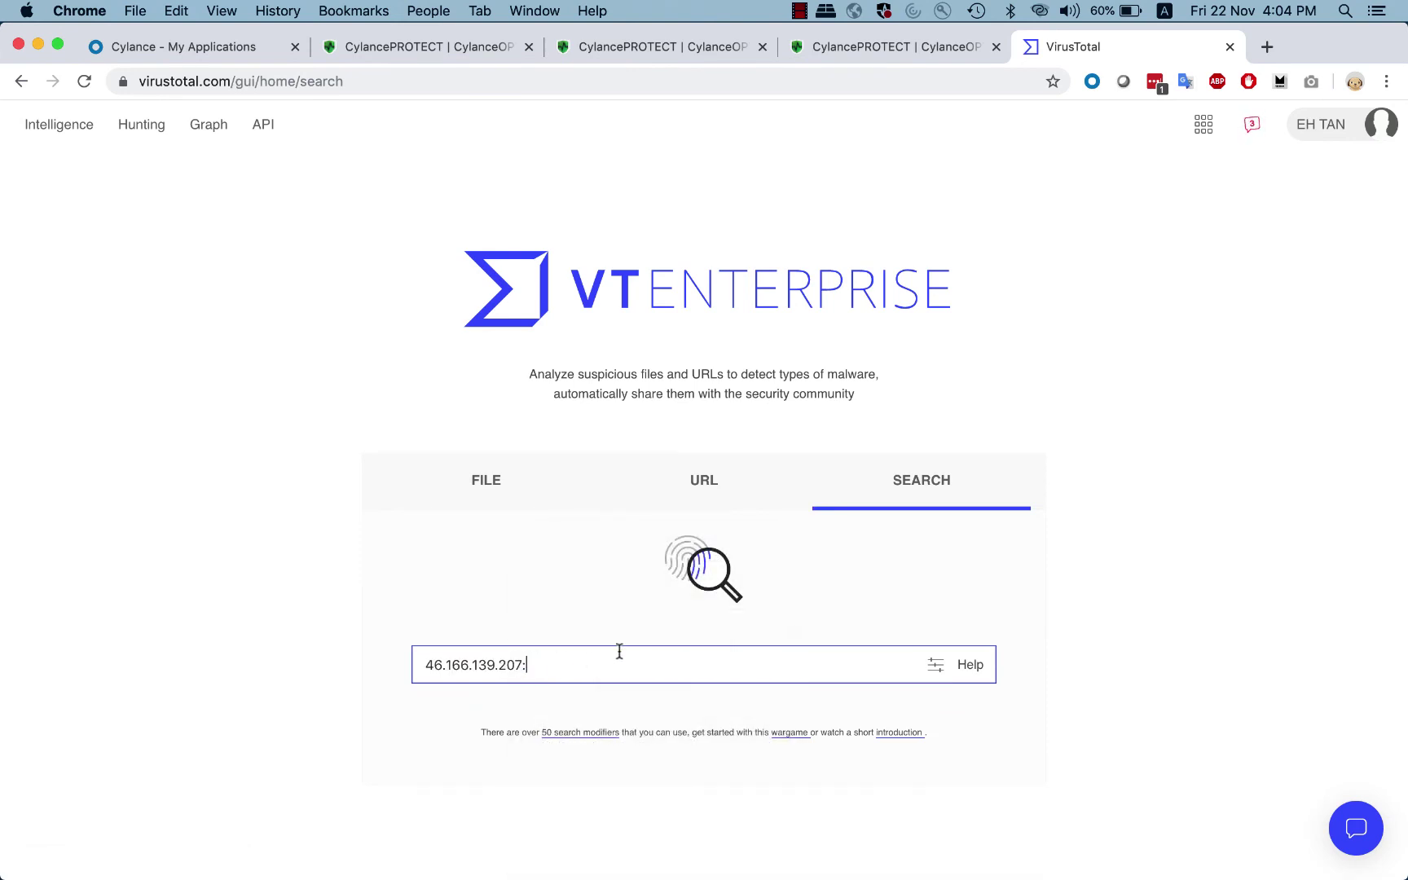
key(BackSpace)
key(Return)
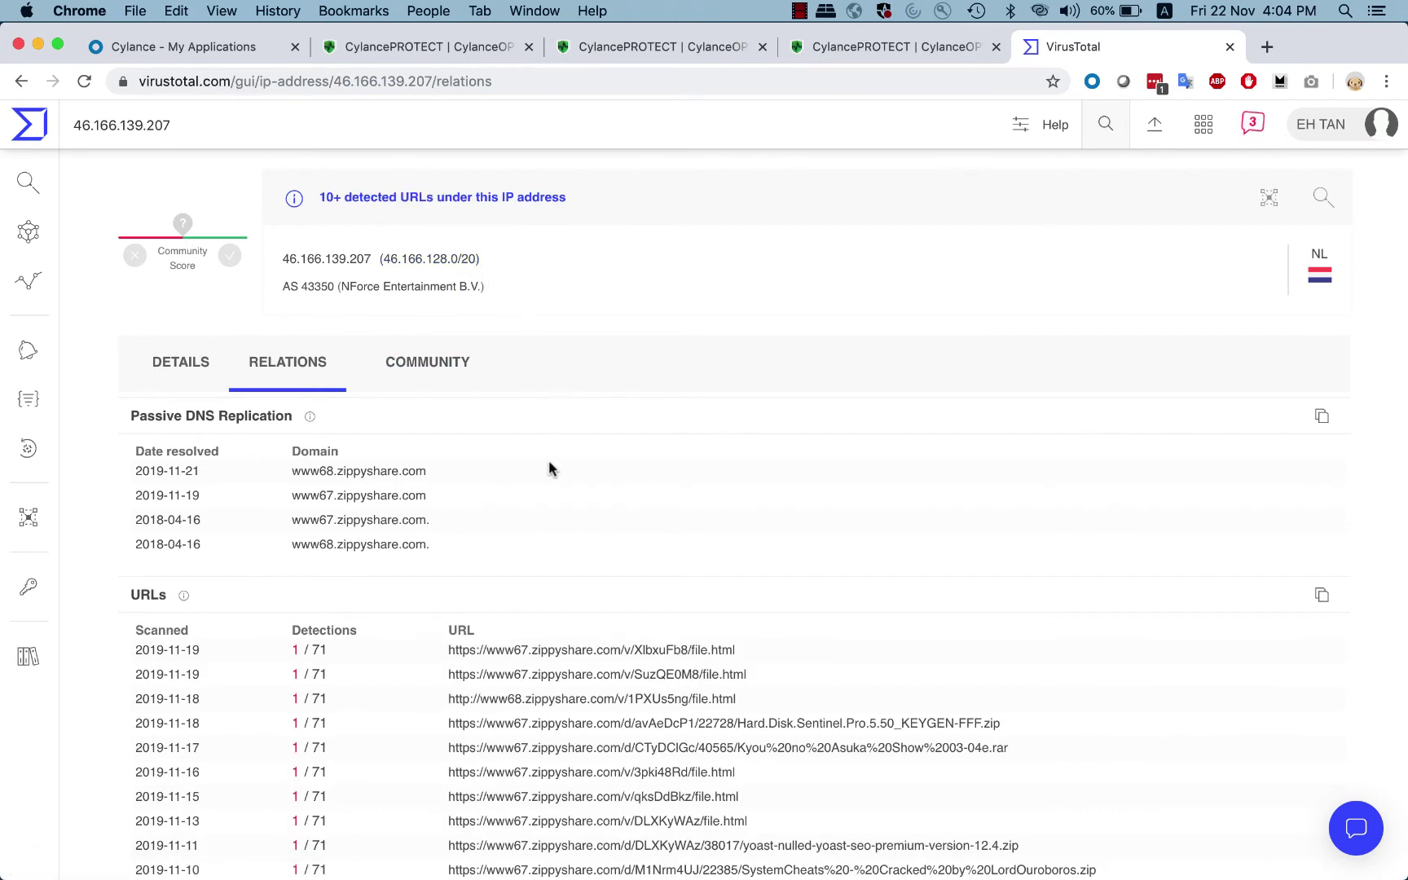
scroll(549, 469, down, 2)
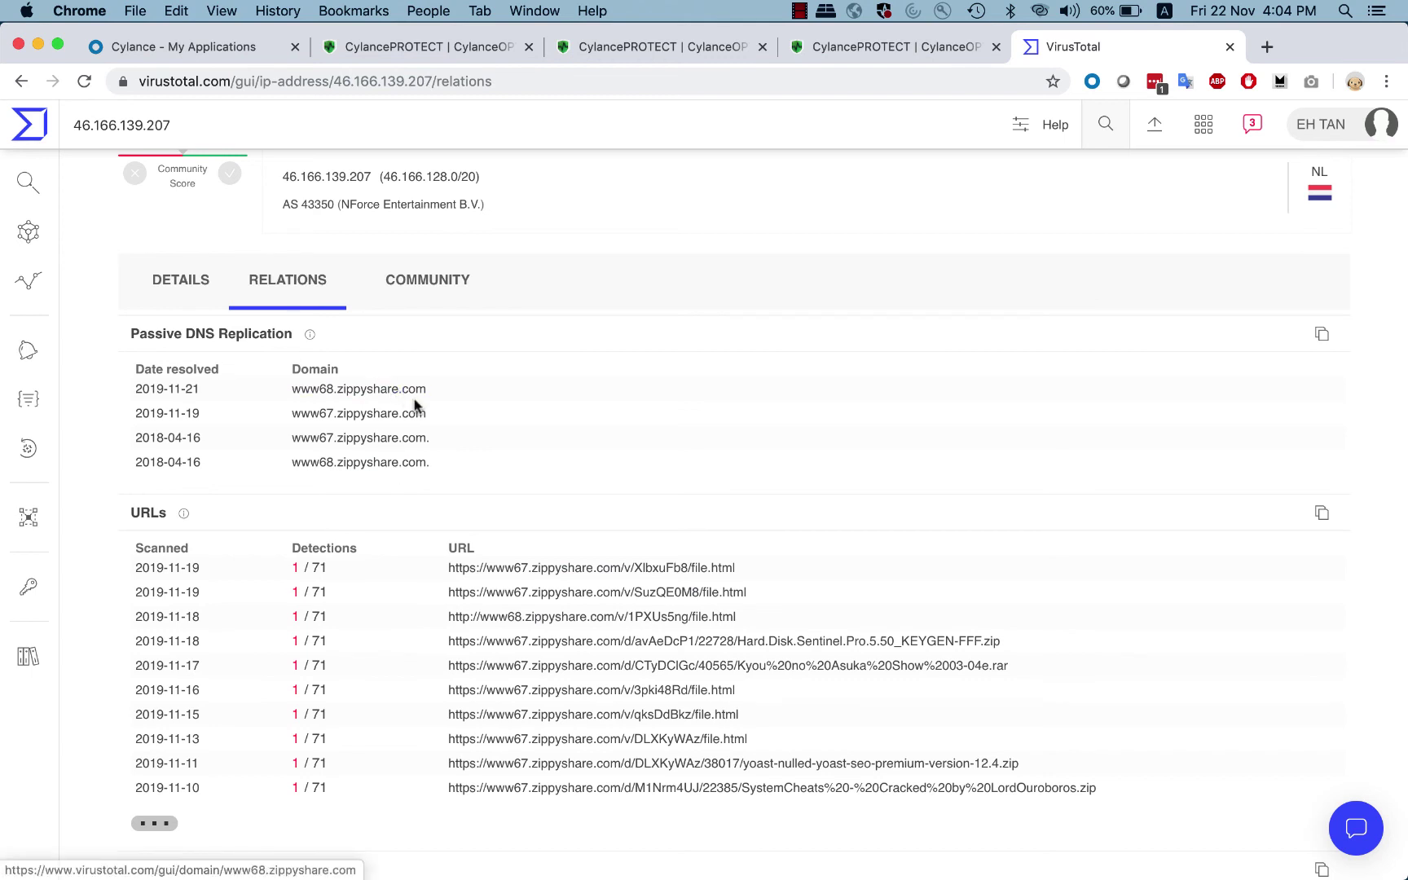
Return to the Focus Data and open the EXCEL.EXE process start event 59/72 from the timeline to view its target process info.
click(900, 46)
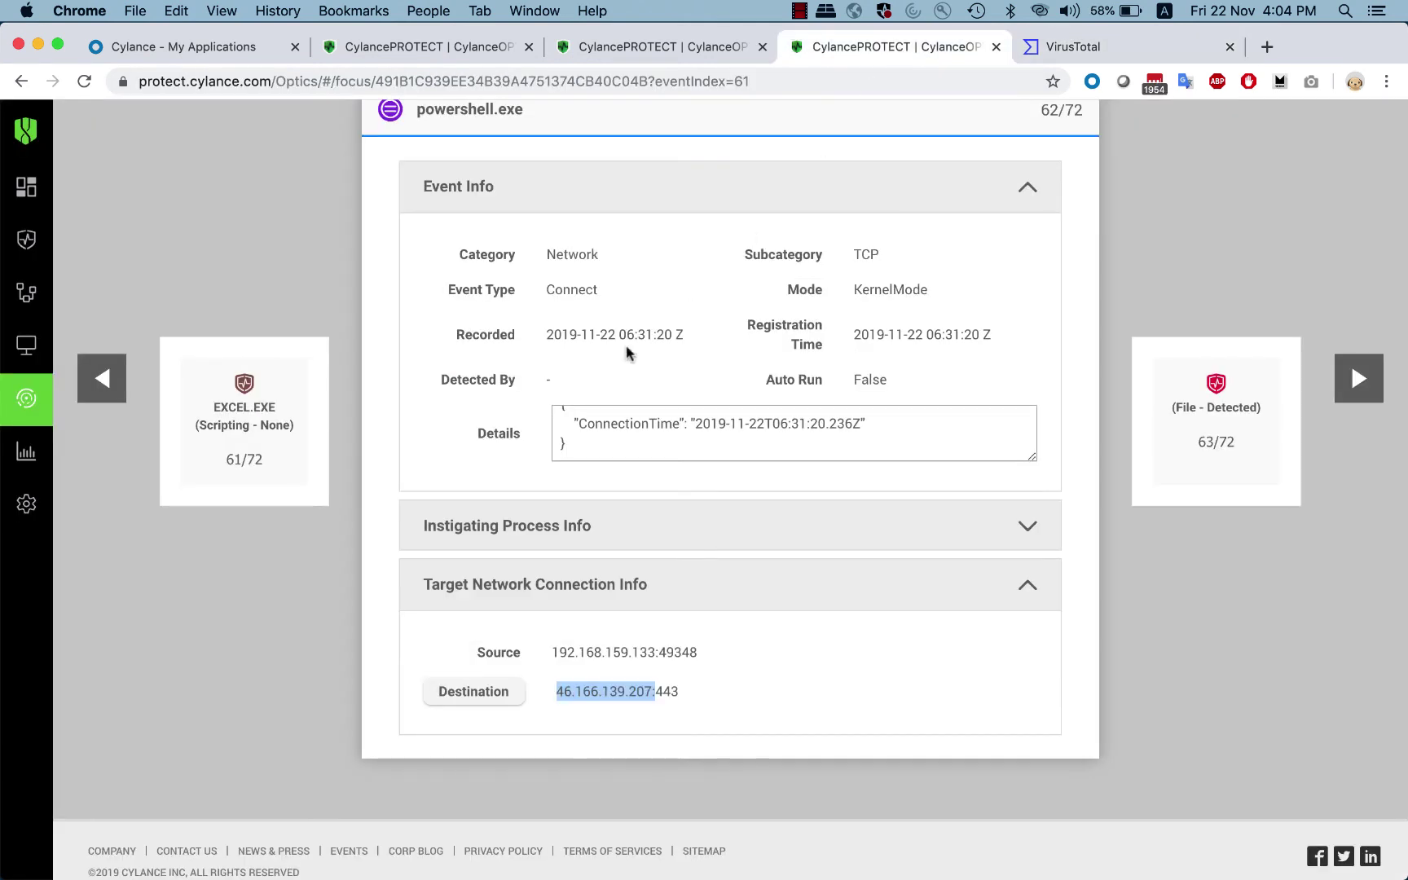
scroll(625, 350, up, 5)
scroll(626, 352, up, 3)
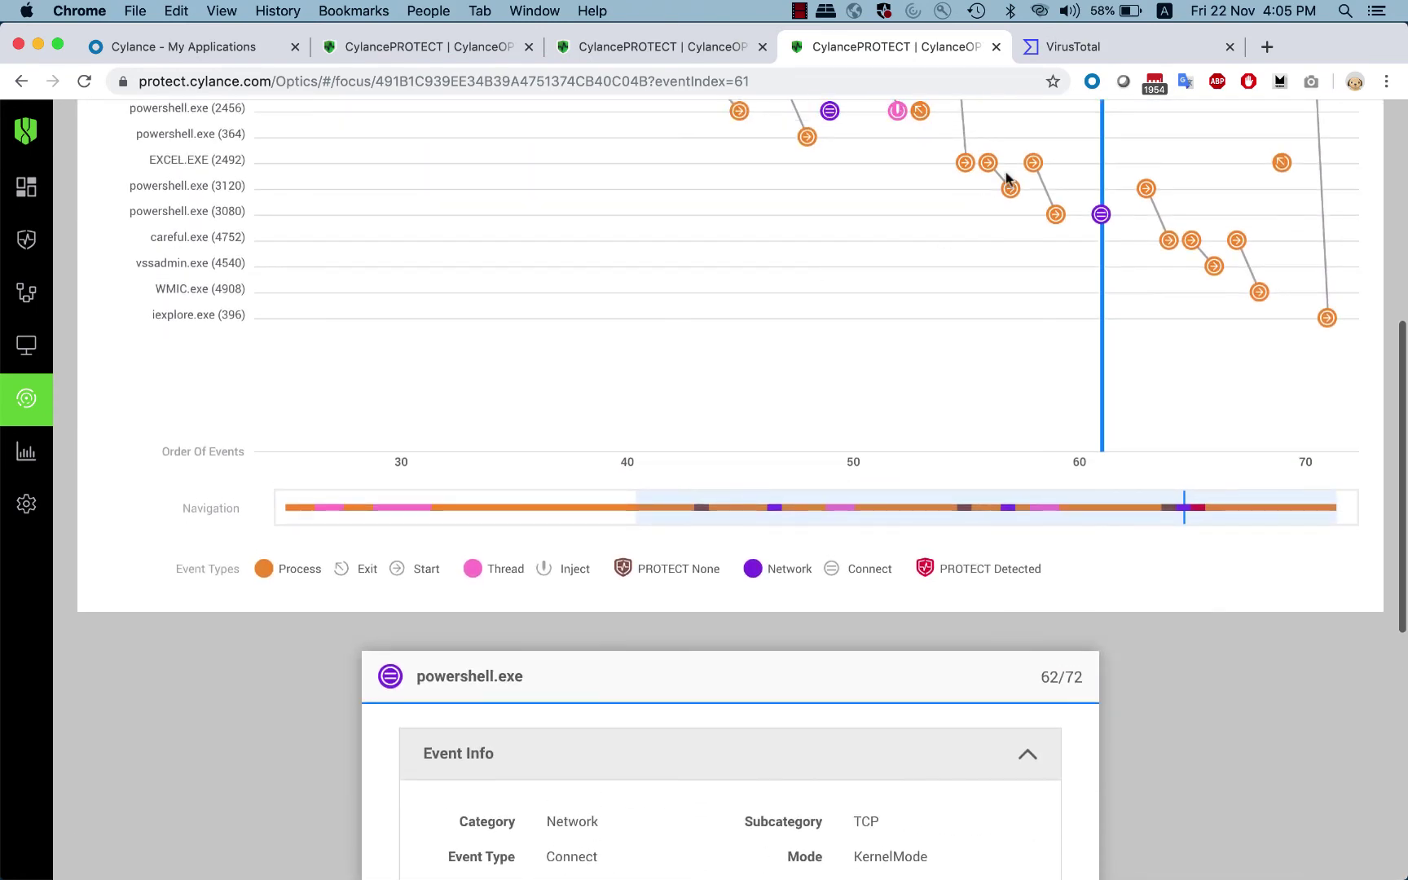
click(1033, 163)
scroll(918, 455, down, 10)
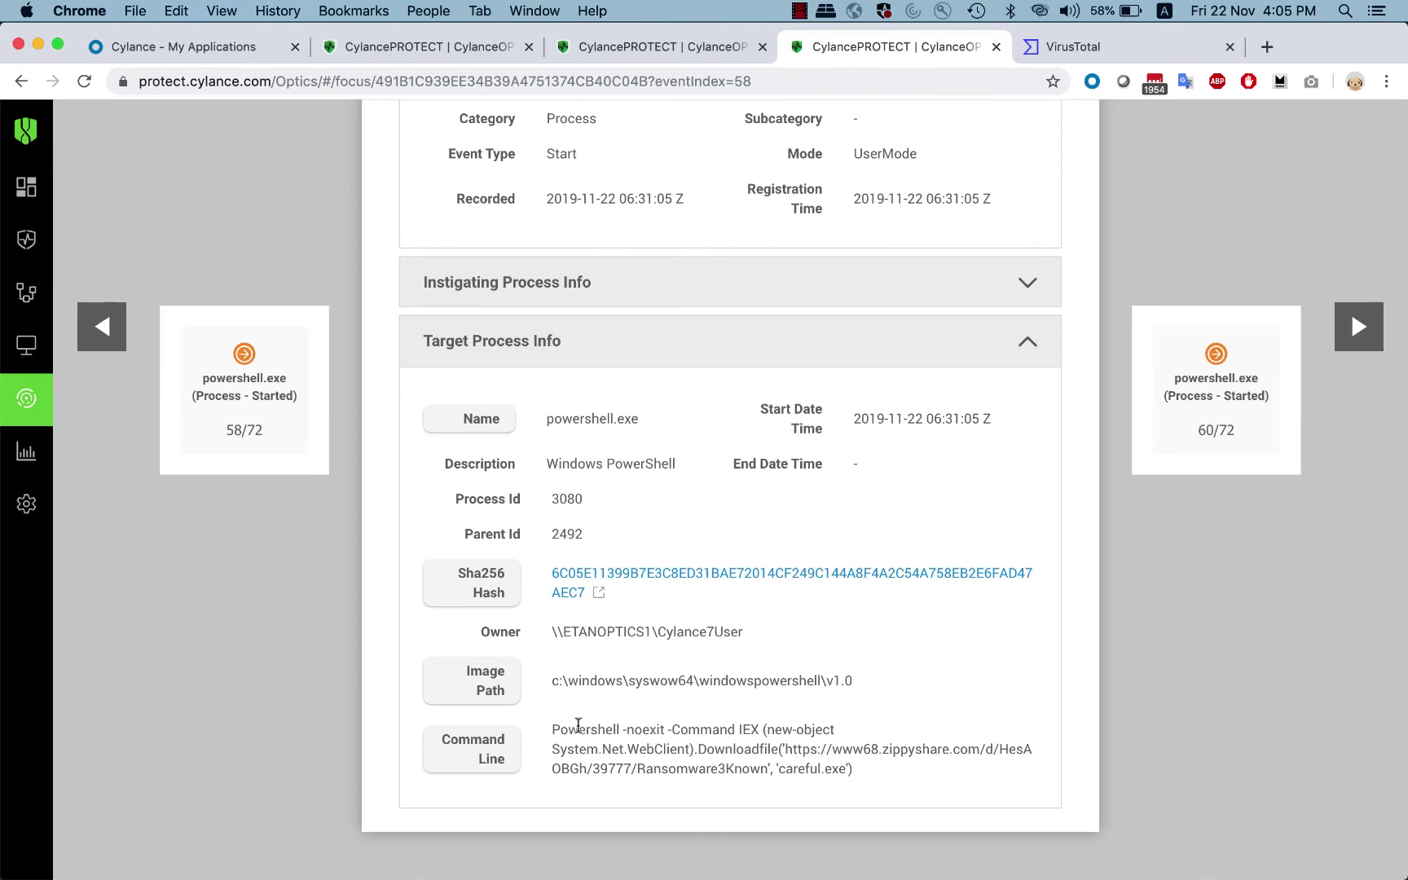
drag(569, 729, 493, 759)
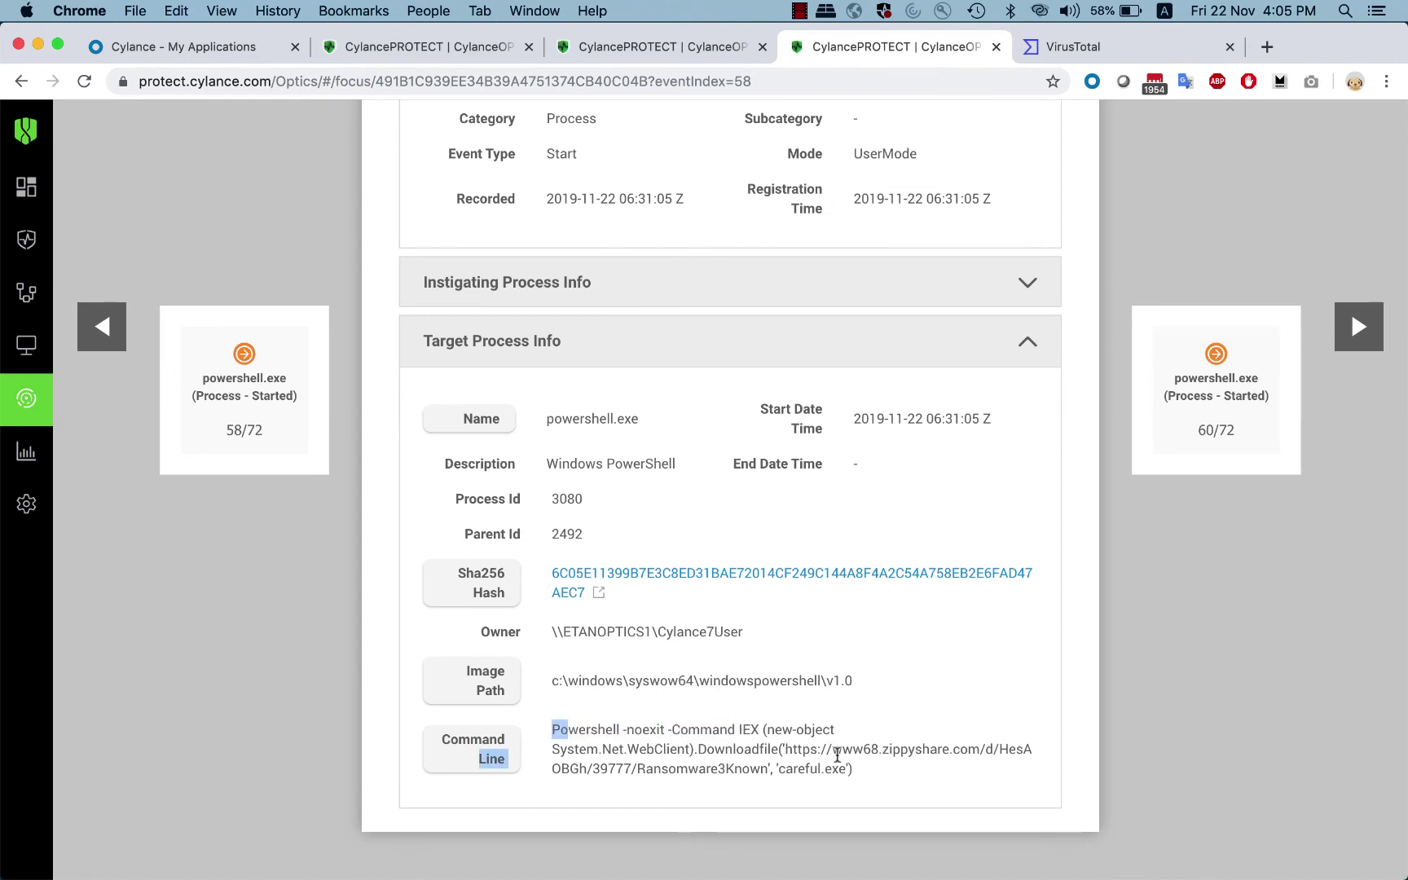
drag(784, 757, 987, 756)
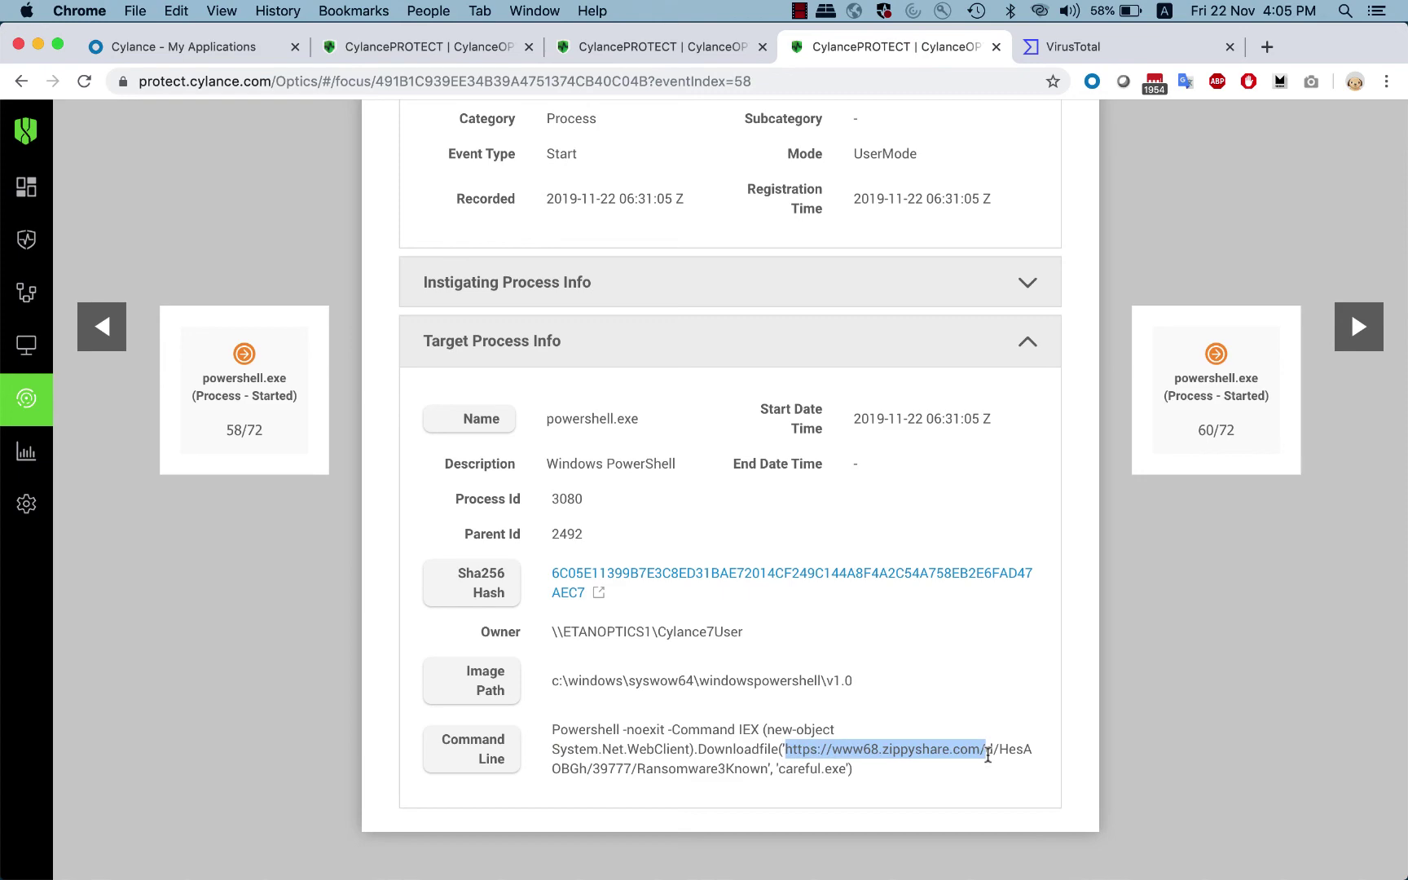
scroll(937, 460, up, 8)
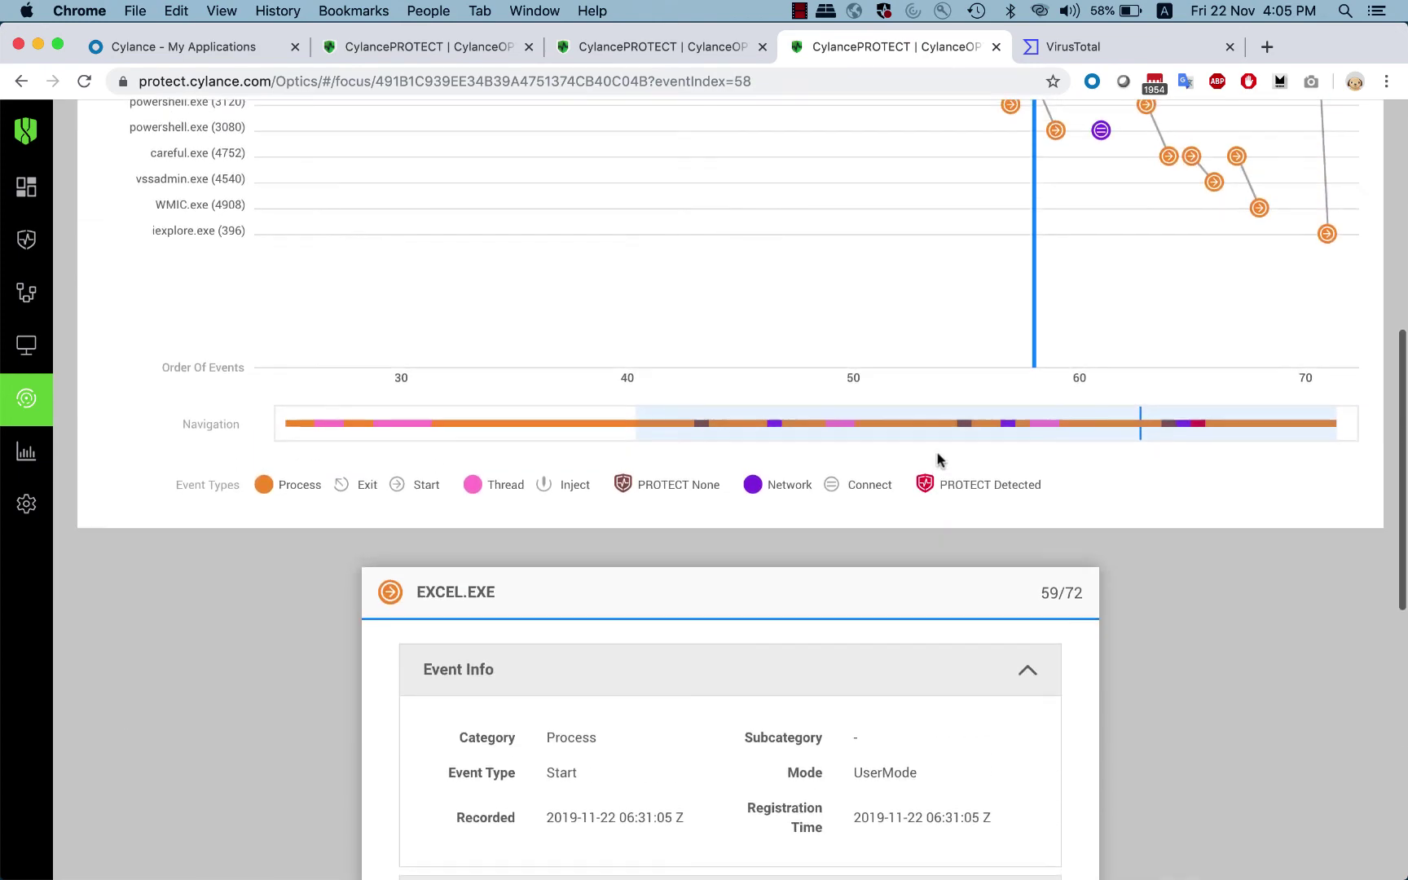
scroll(937, 460, down, 4)
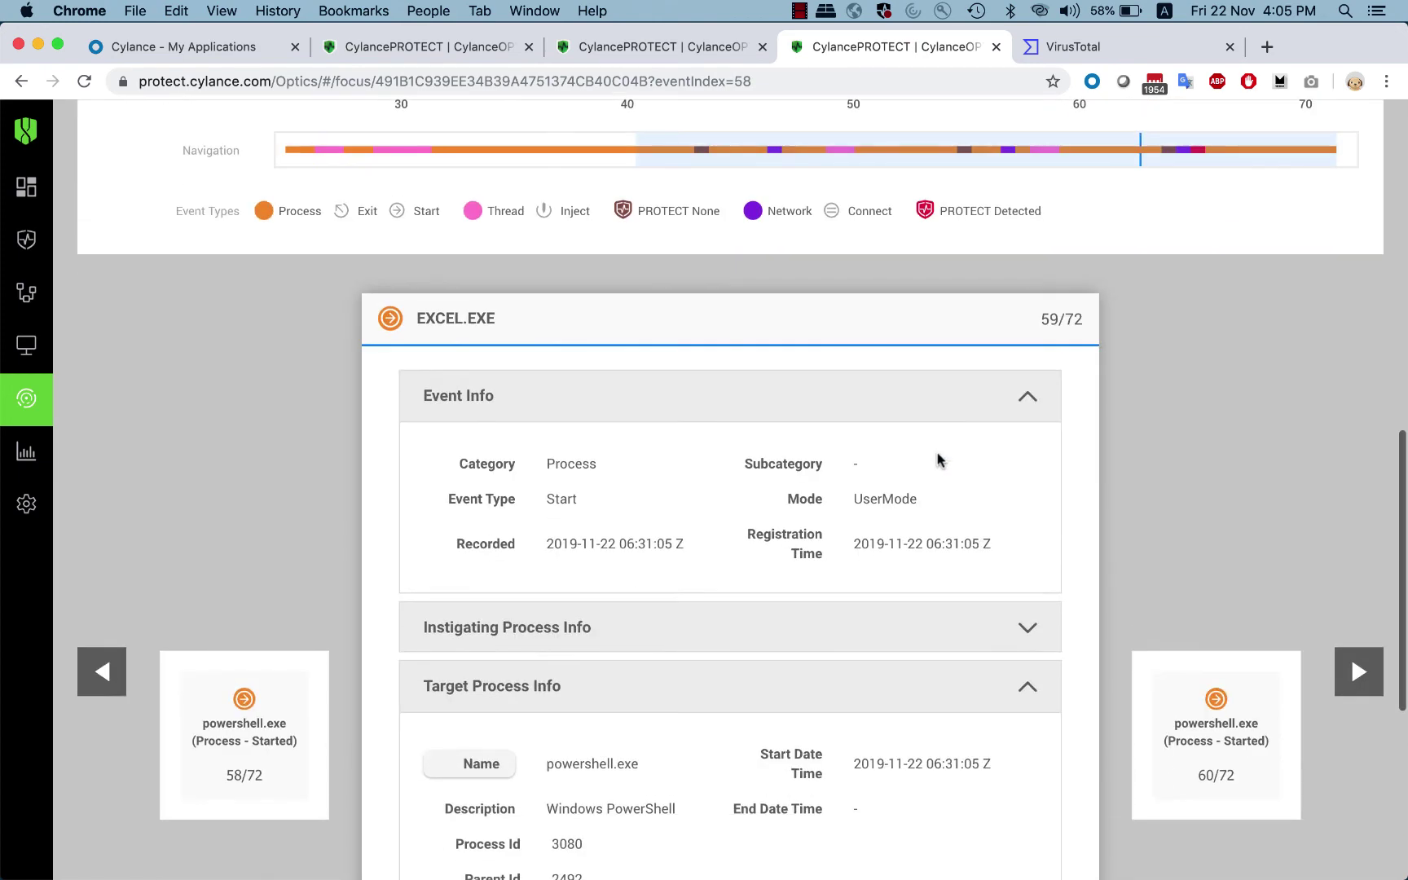
scroll(937, 459, down, 3)
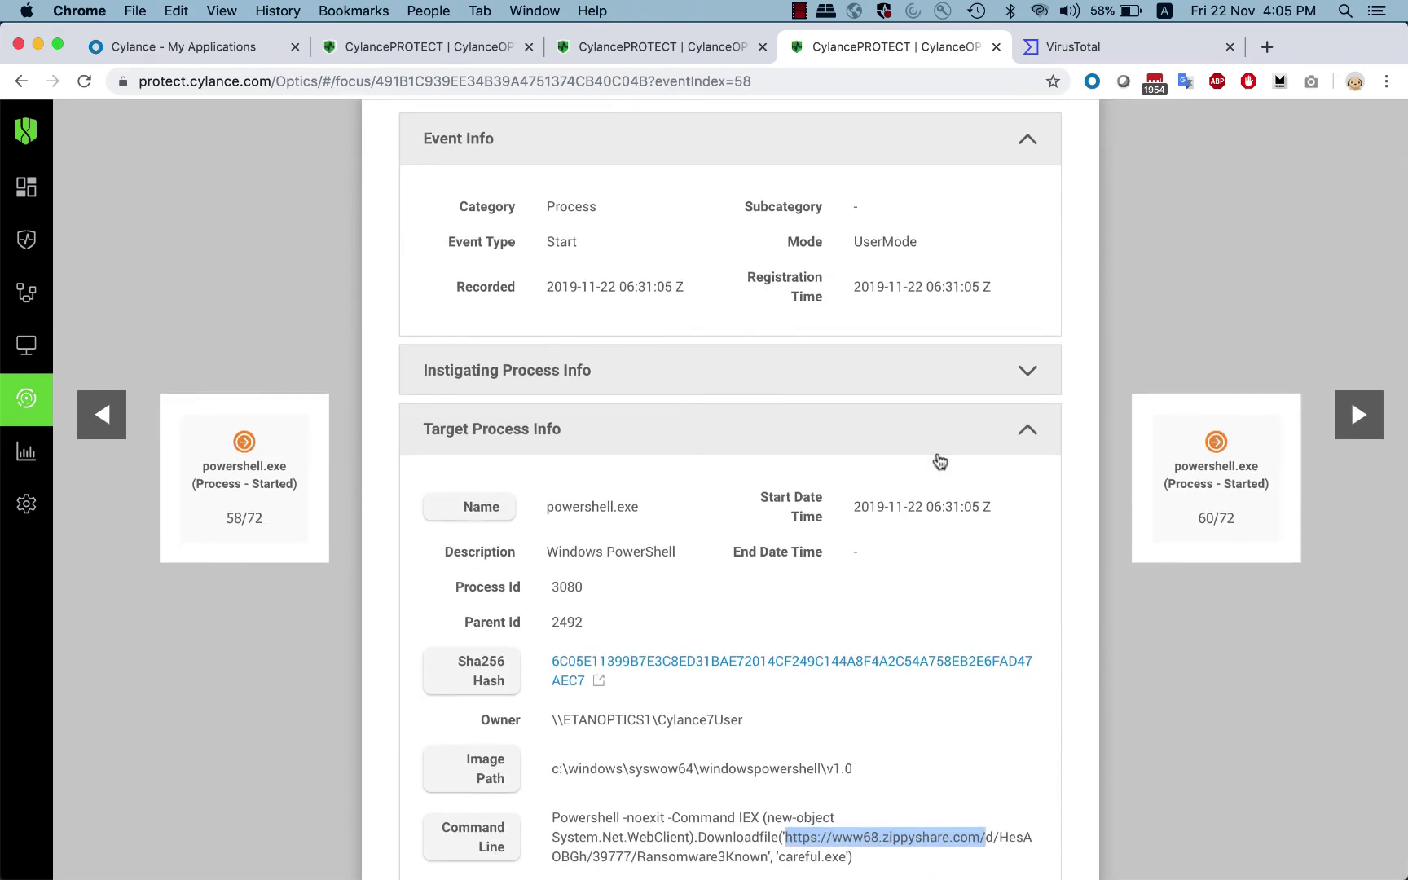
Reopen the powershell.exe network connect event 62/72 from the timeline and review its event info and destination IP address.
scroll(939, 461, up, 10)
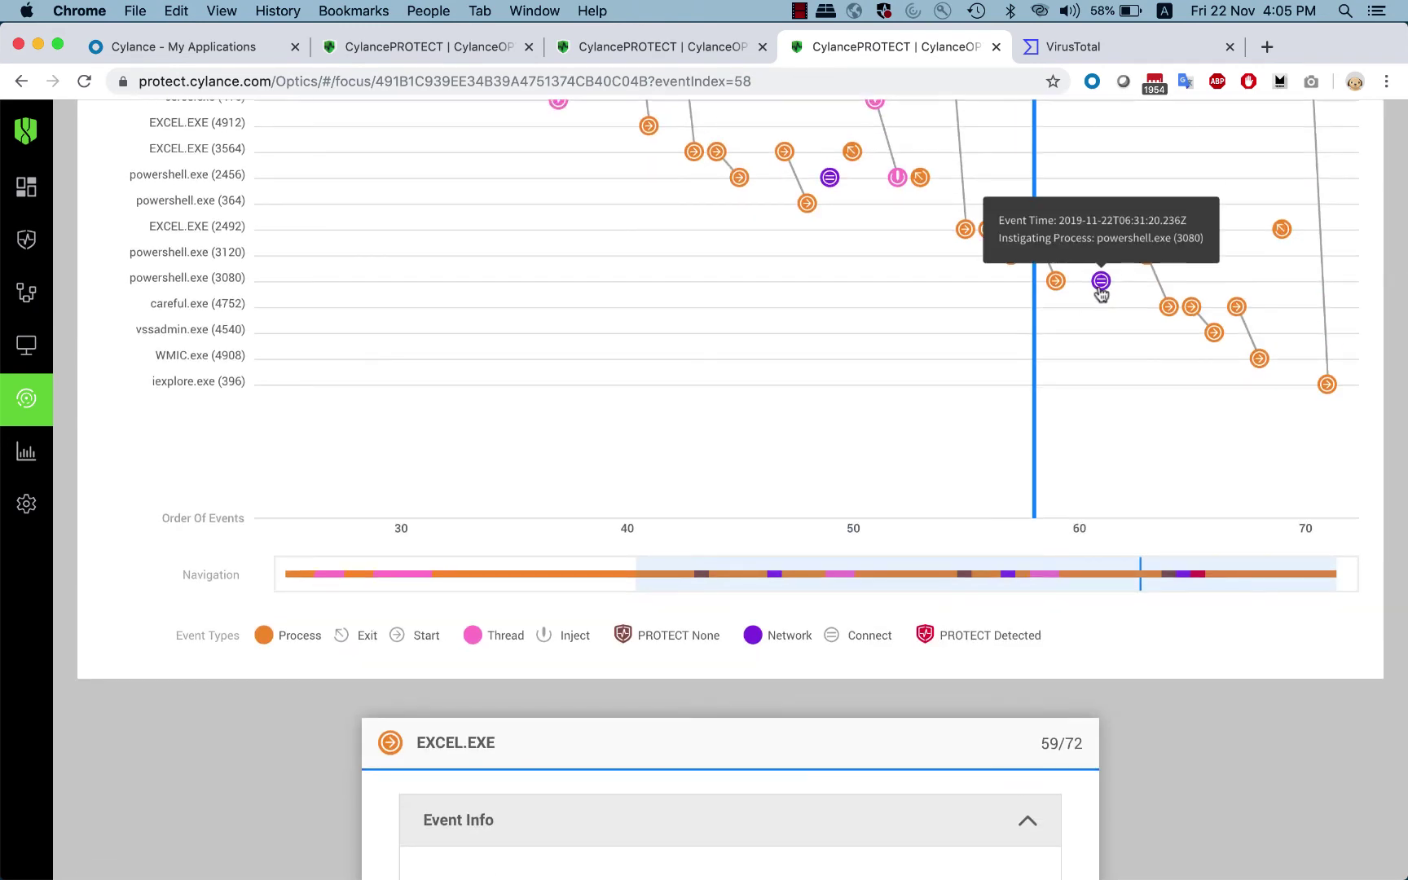
click(1100, 285)
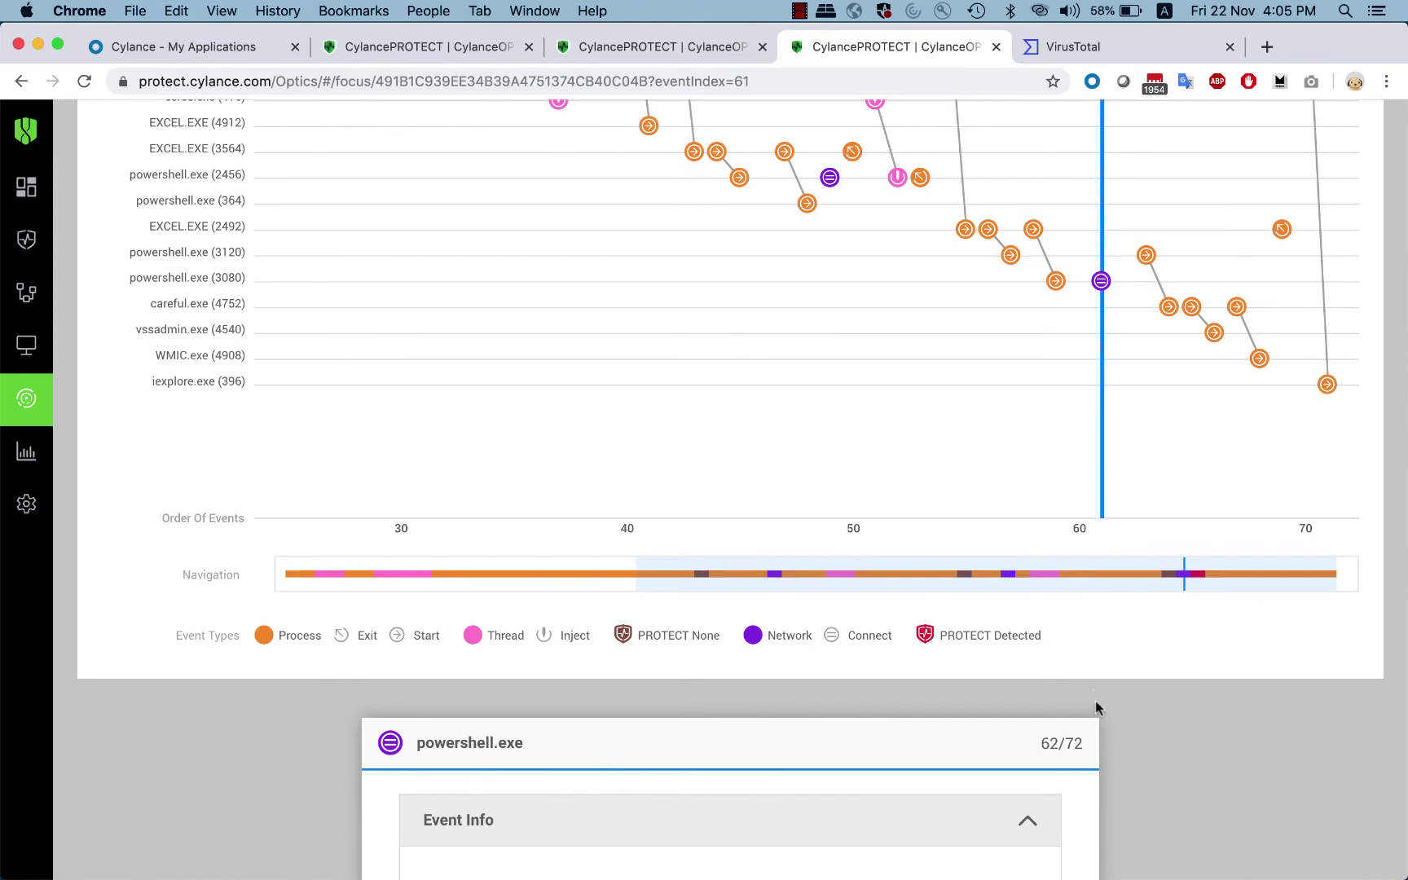
scroll(1096, 705, down, 5)
scroll(1098, 715, down, 3)
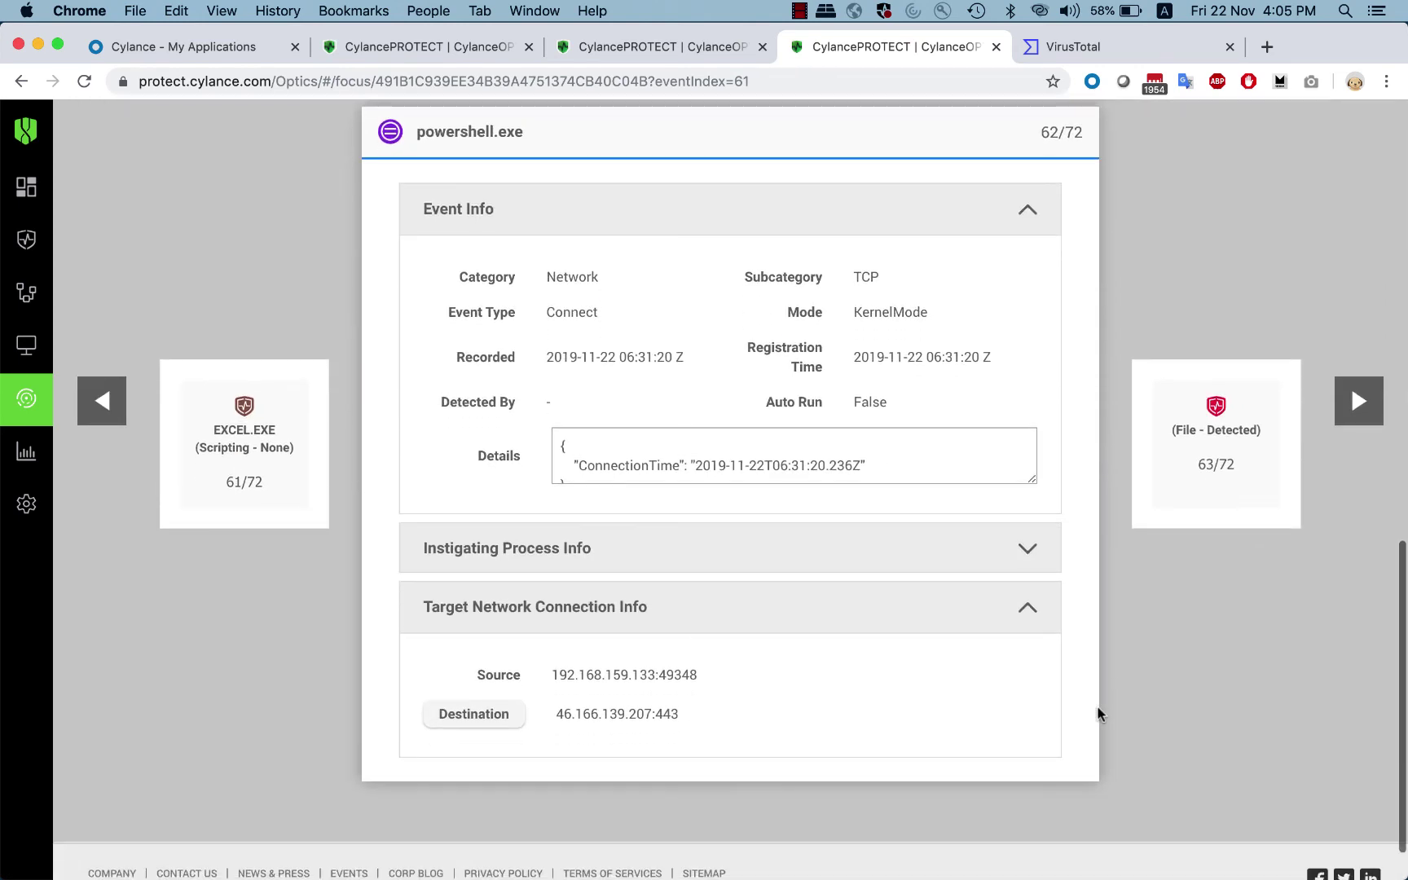
scroll(1073, 576, up, 2)
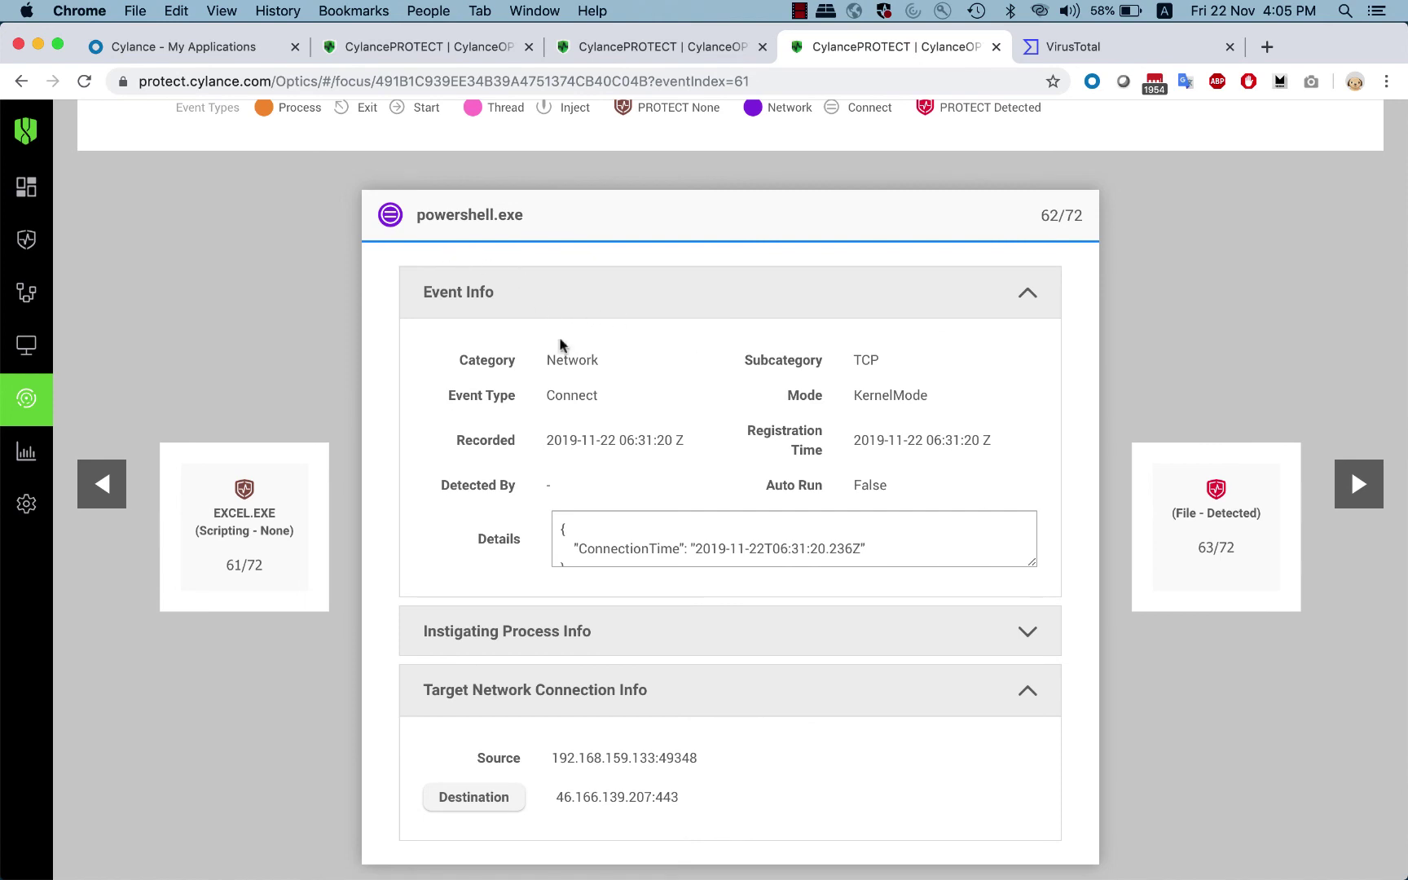
drag(564, 794, 585, 792)
scroll(585, 792, up, 3)
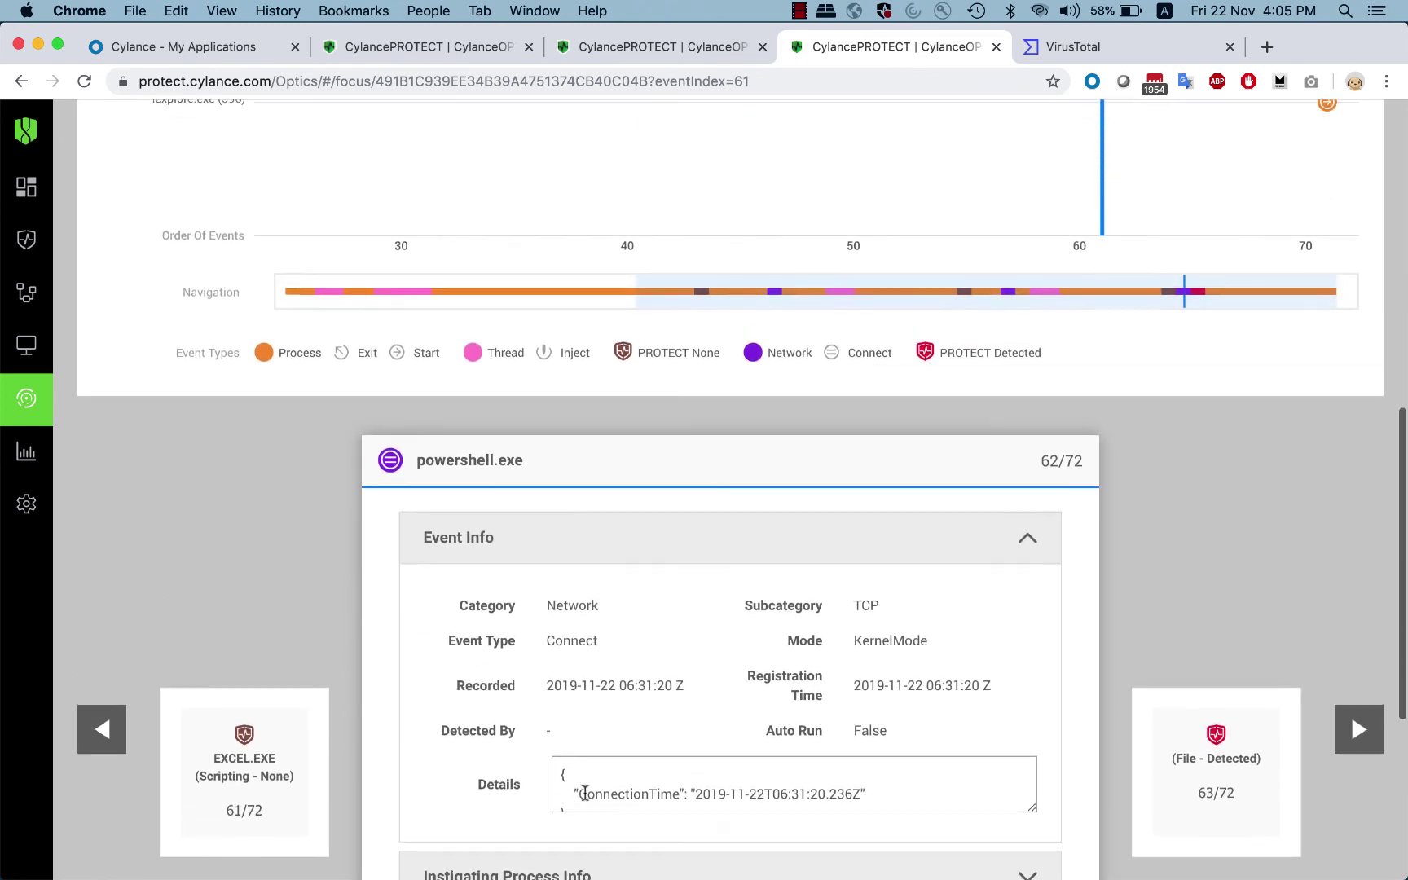
scroll(584, 792, down, 4)
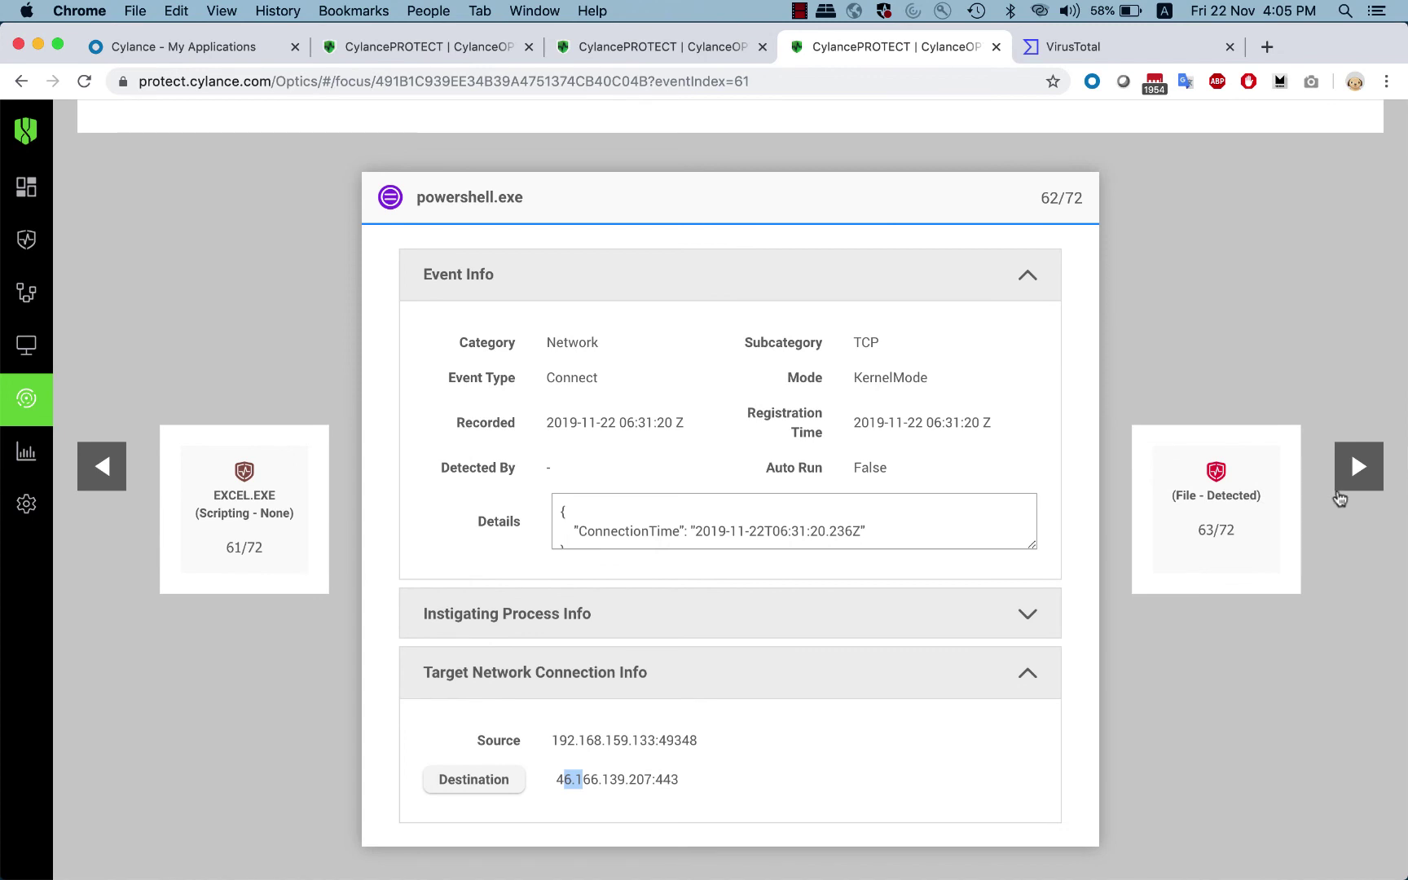
Advance to the file detected event 63/72 and highlight its Cylance Score.
click(1353, 471)
scroll(1170, 381, down, 4)
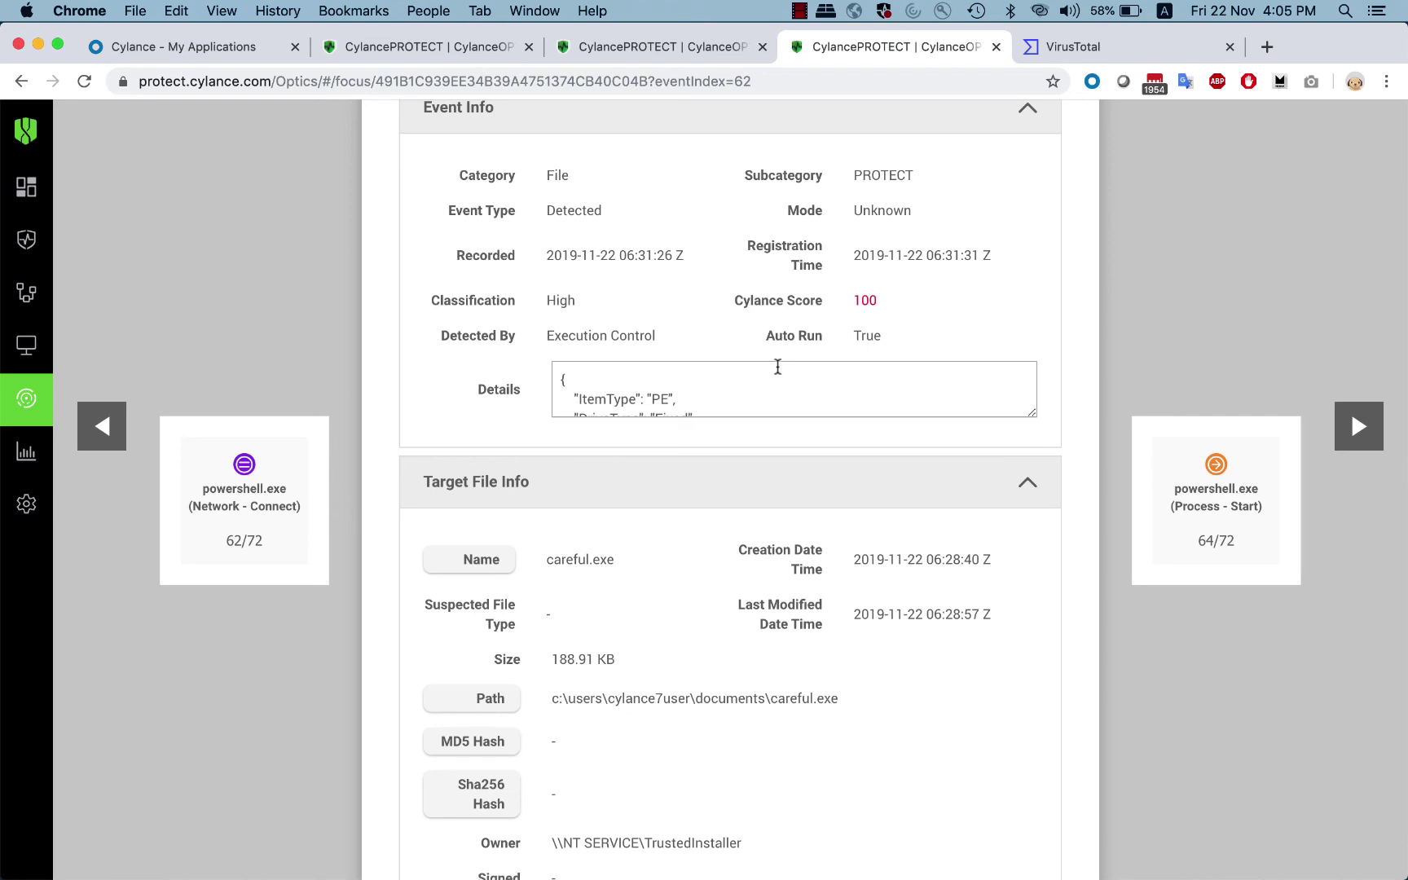
double_click(857, 301)
Read through the detection event's Details and highlight the file path to careful.exe.
scroll(828, 401, down, 5)
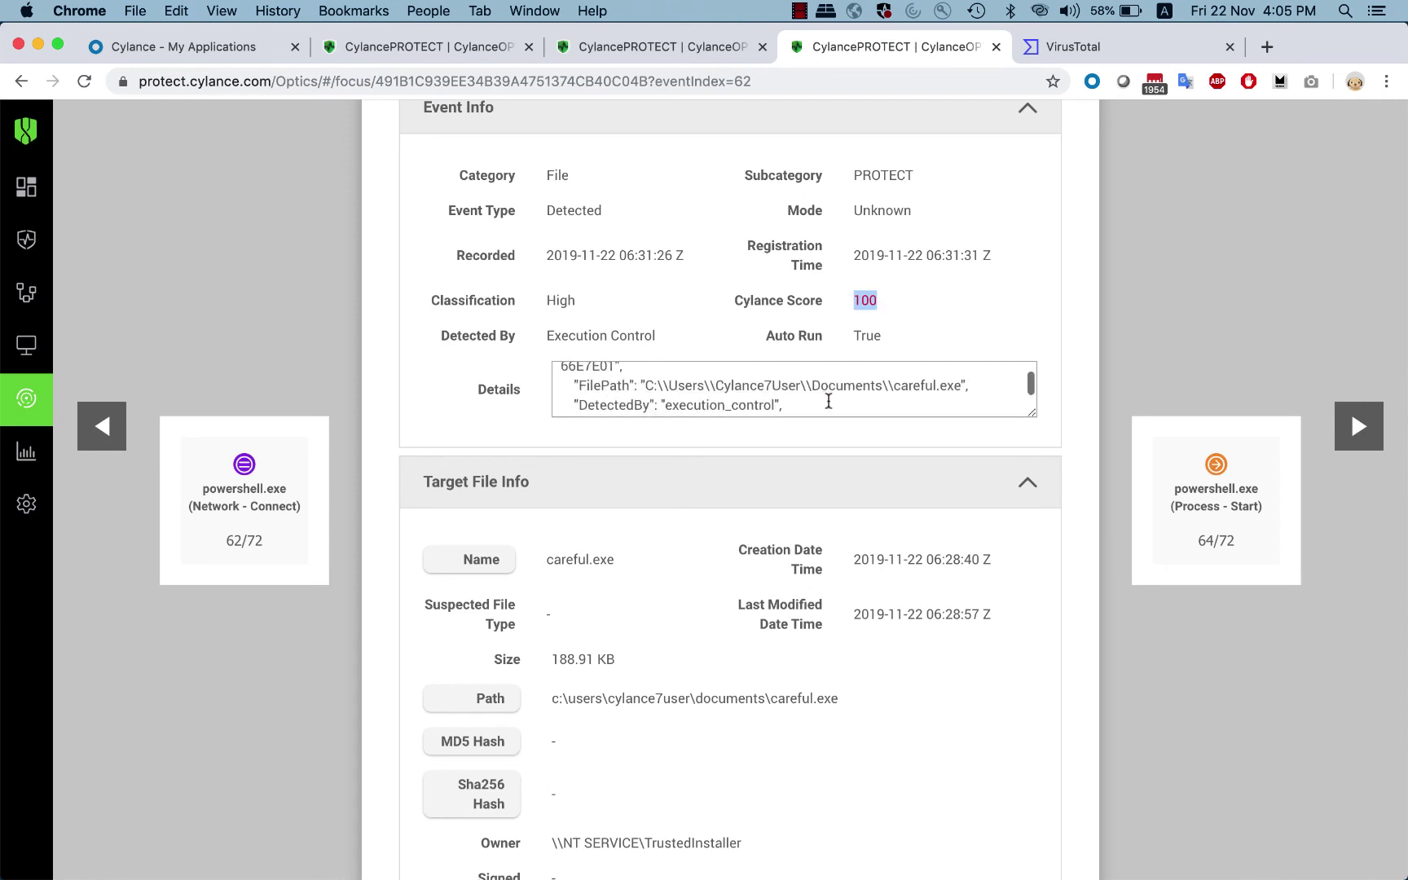
scroll(828, 401, down, 1)
scroll(828, 401, up, 2)
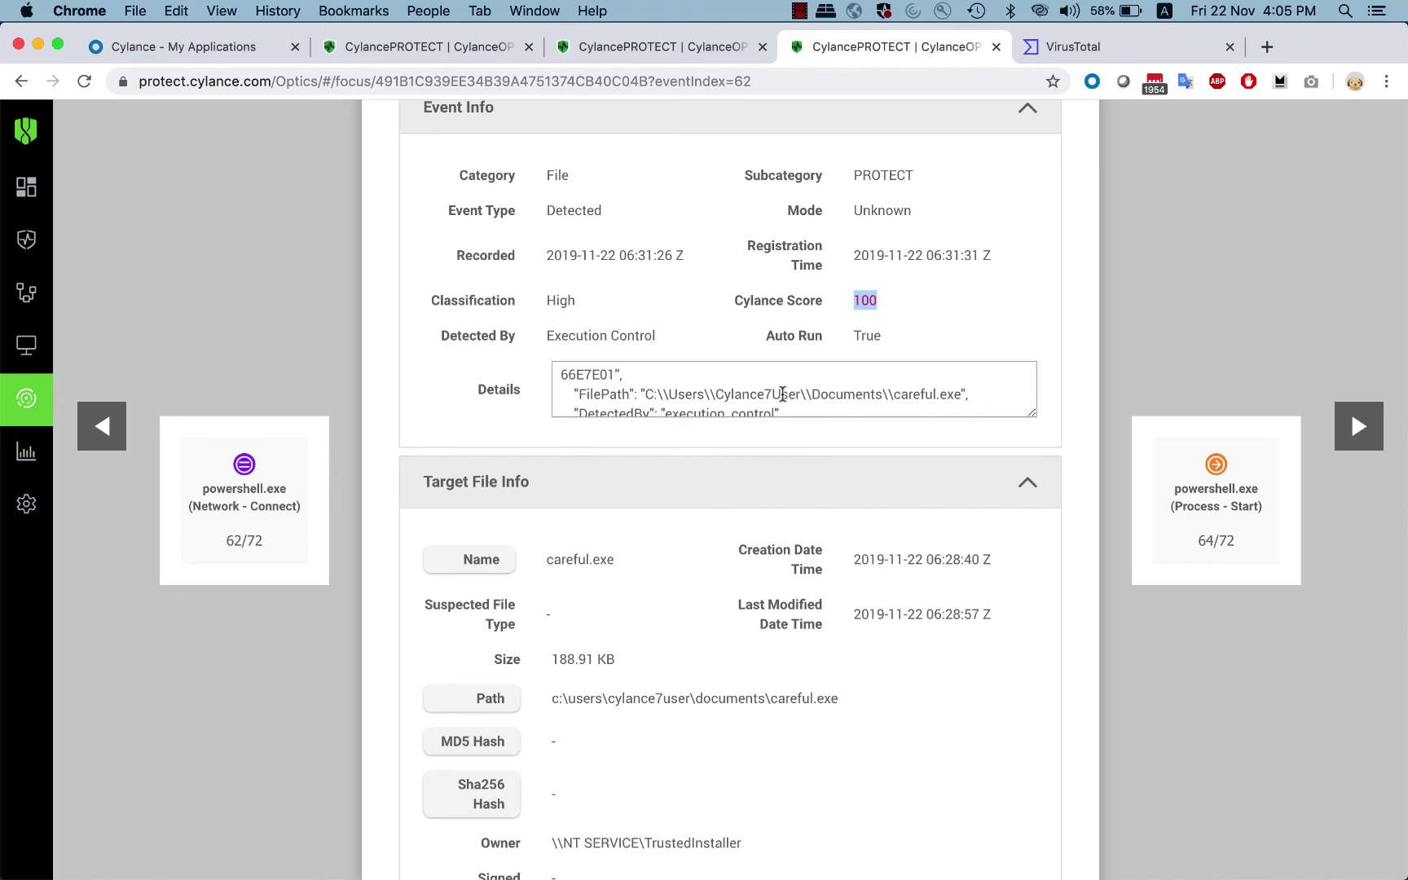
drag(645, 394, 947, 394)
scroll(929, 396, down, 2)
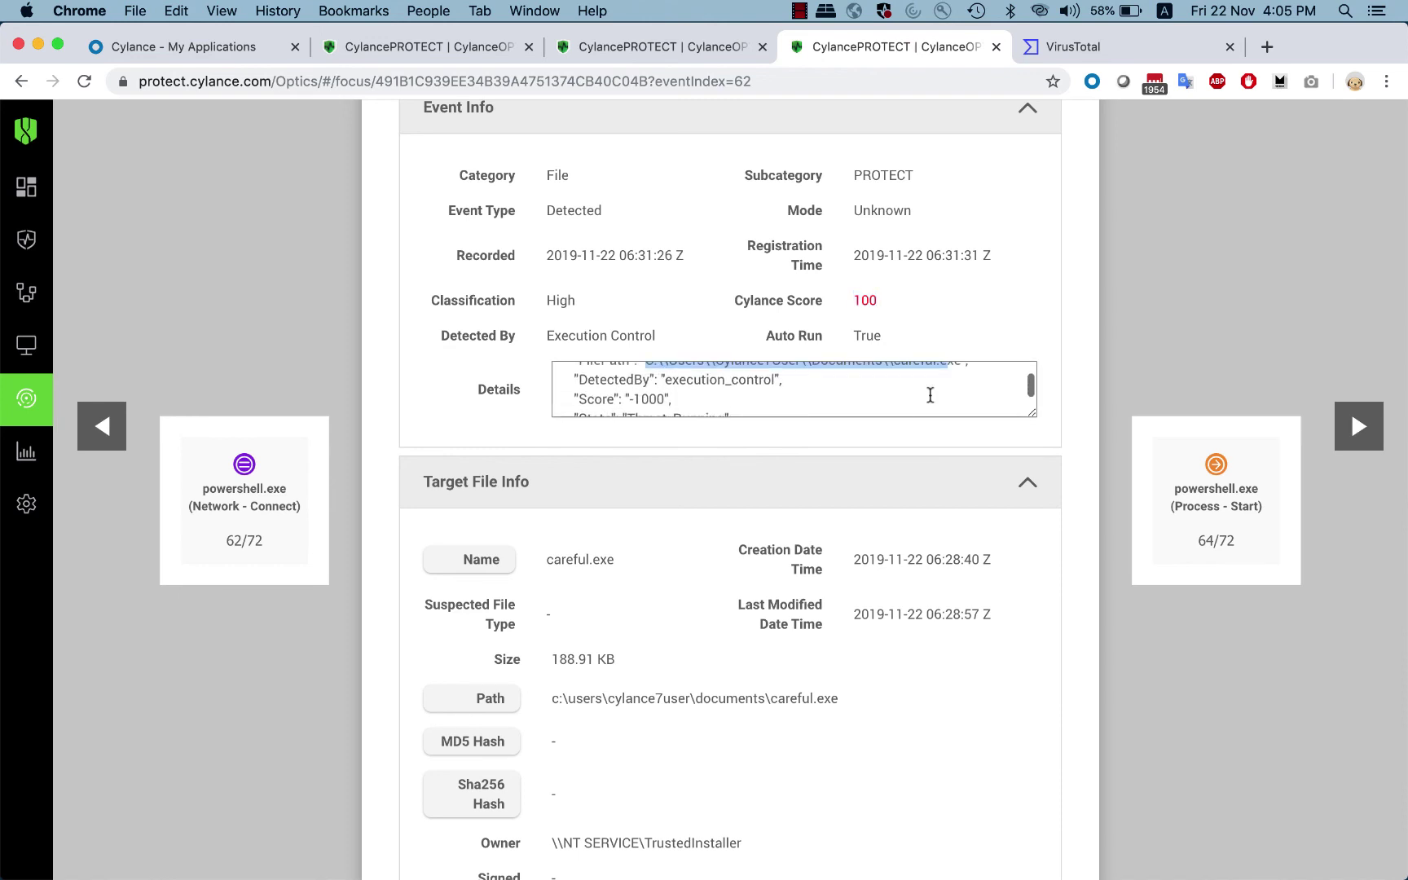
Highlight execution_control in the detection event's Details and the careful.exe path in the Target File Info.
drag(665, 380, 772, 387)
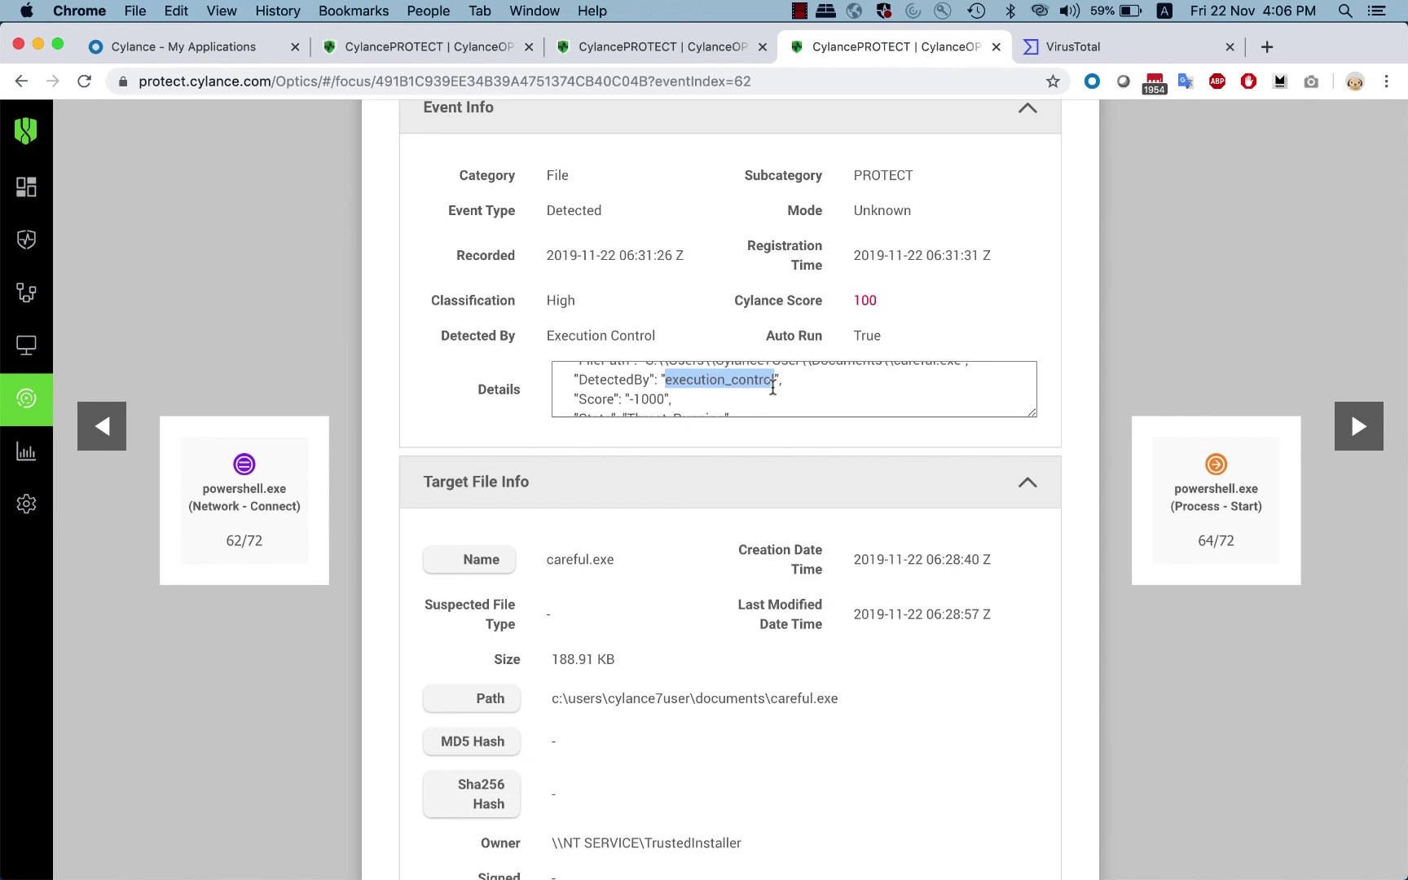
scroll(760, 597, down, 3)
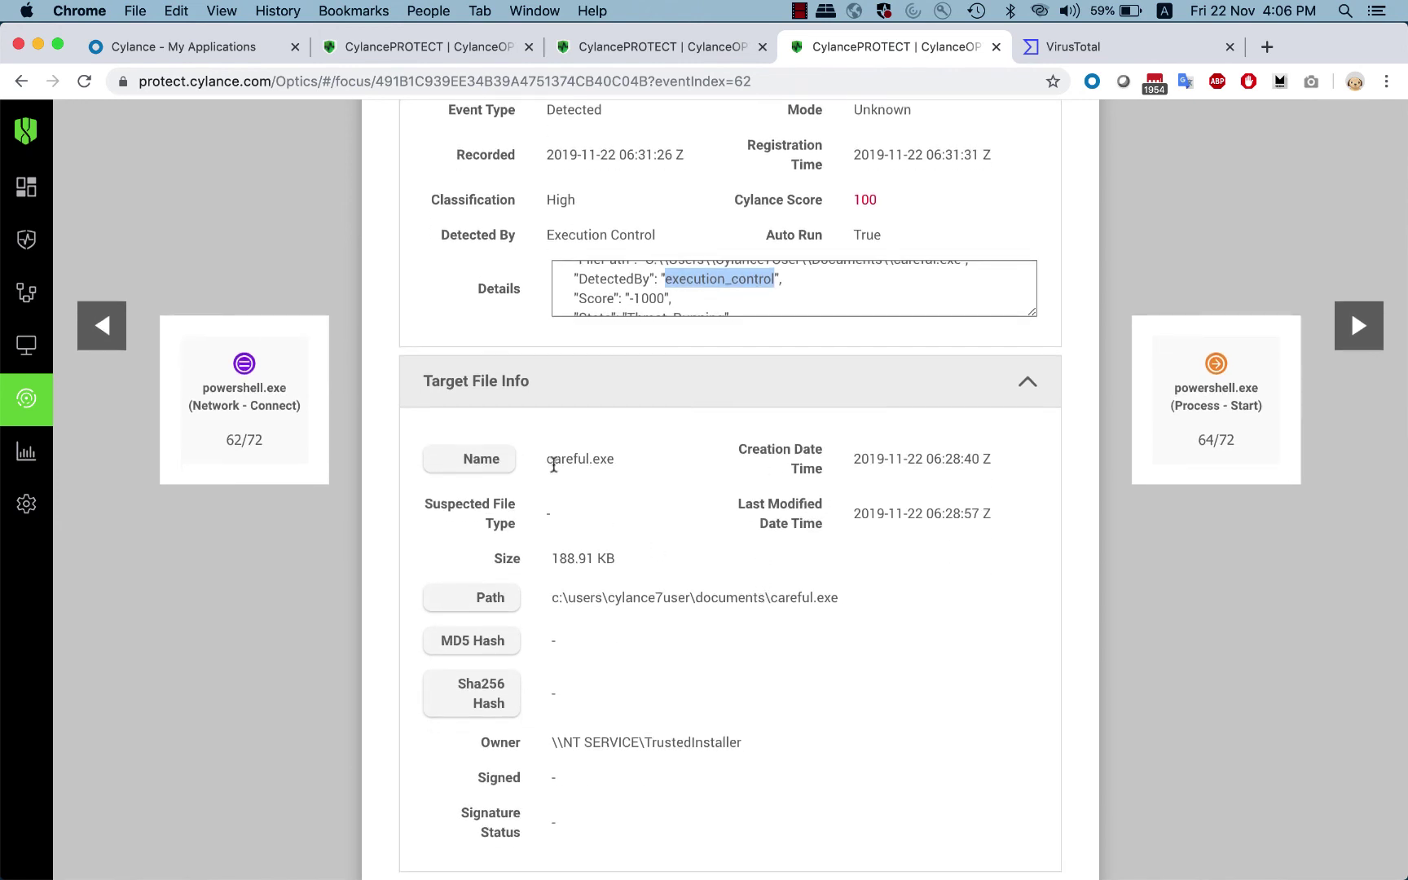
double_click(554, 461)
drag(552, 599, 809, 596)
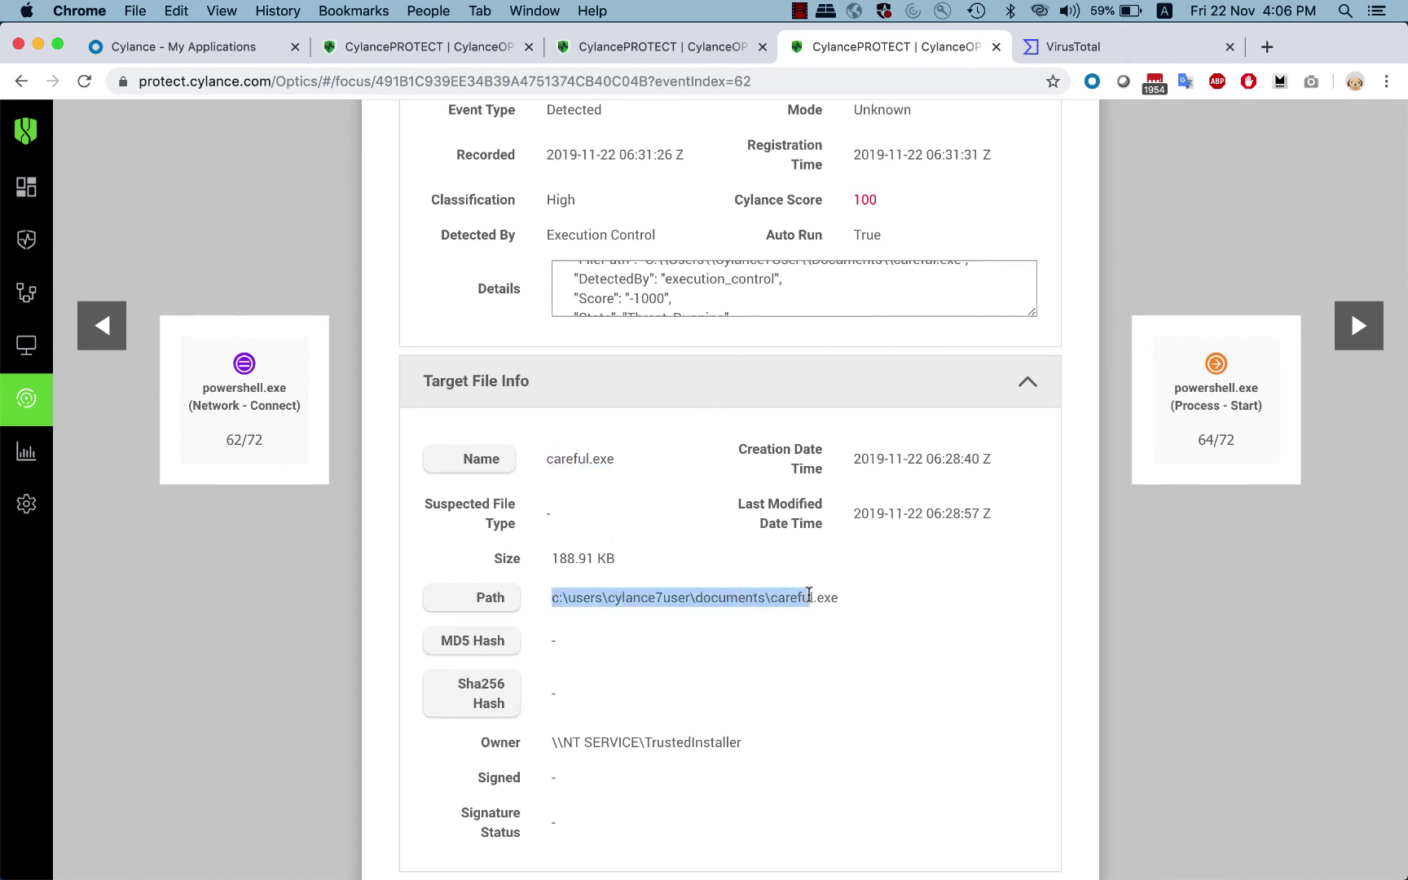
scroll(848, 685, down, 2)
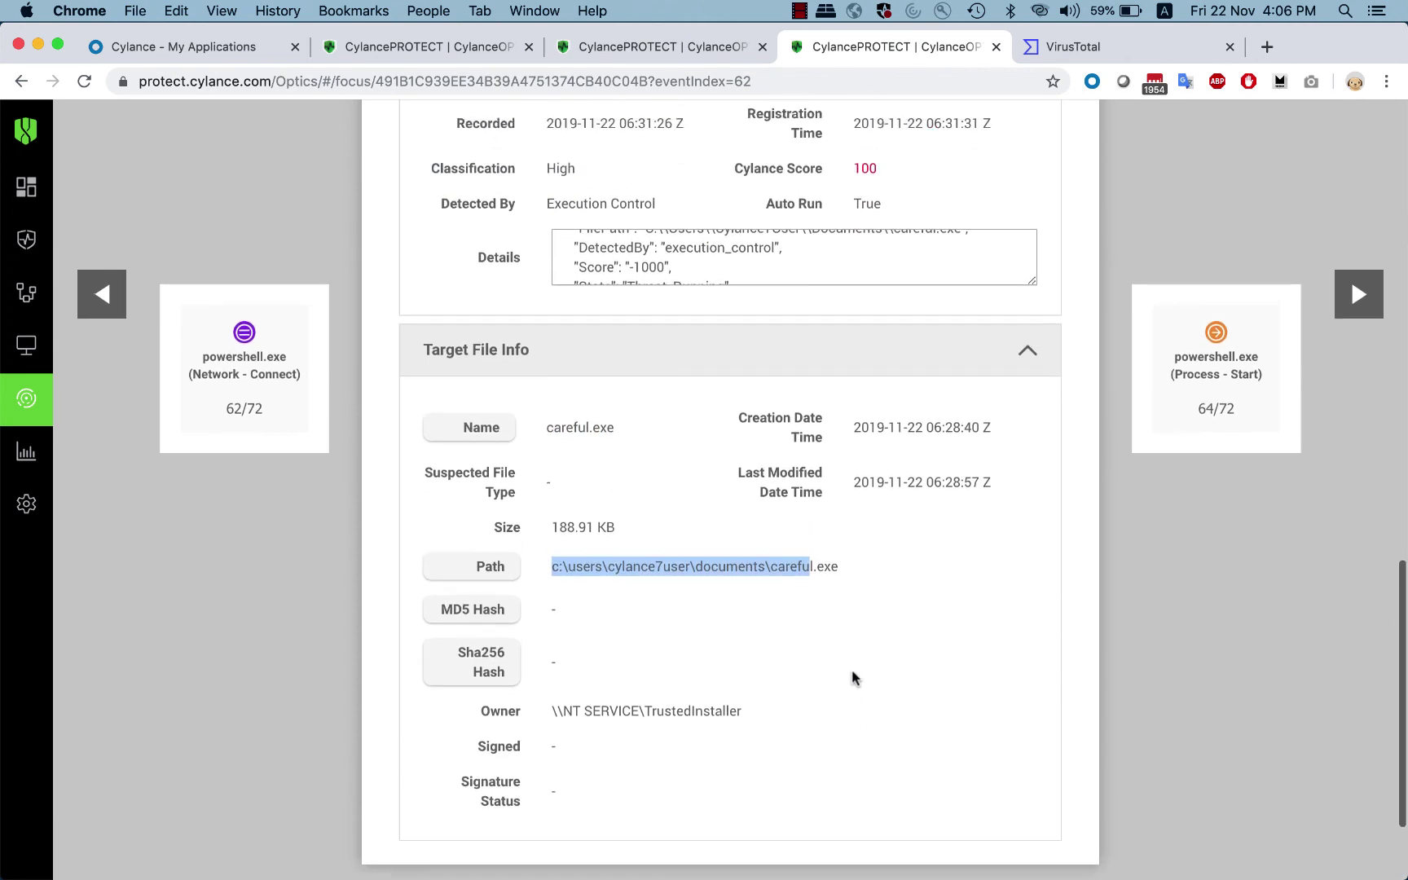
Advance through events 64/72 and 65/72 to the process start event 66/72 and highlight its careful.exe title.
click(1358, 293)
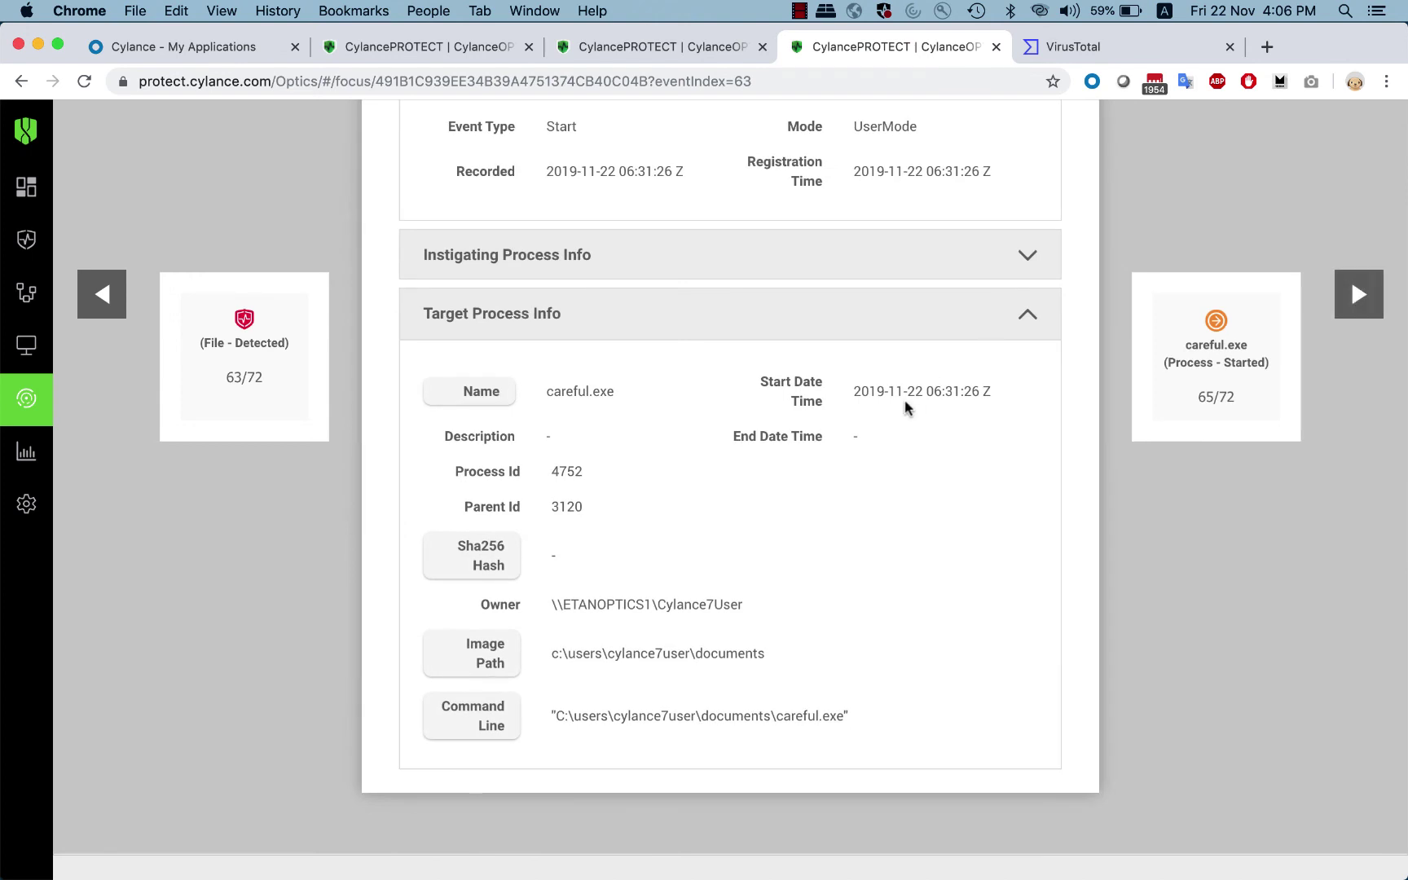
scroll(904, 399, up, 1)
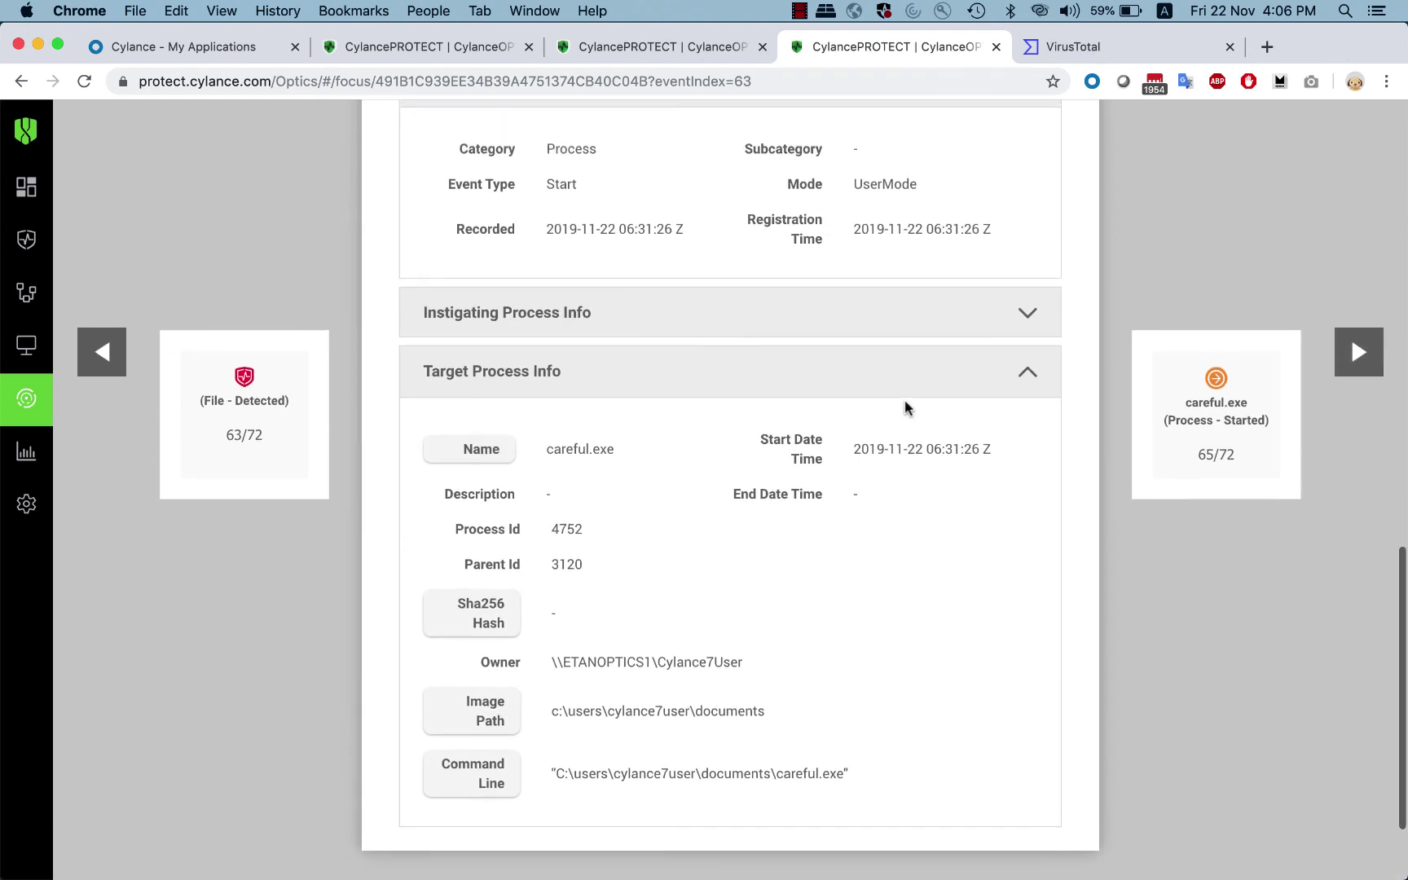
click(1355, 357)
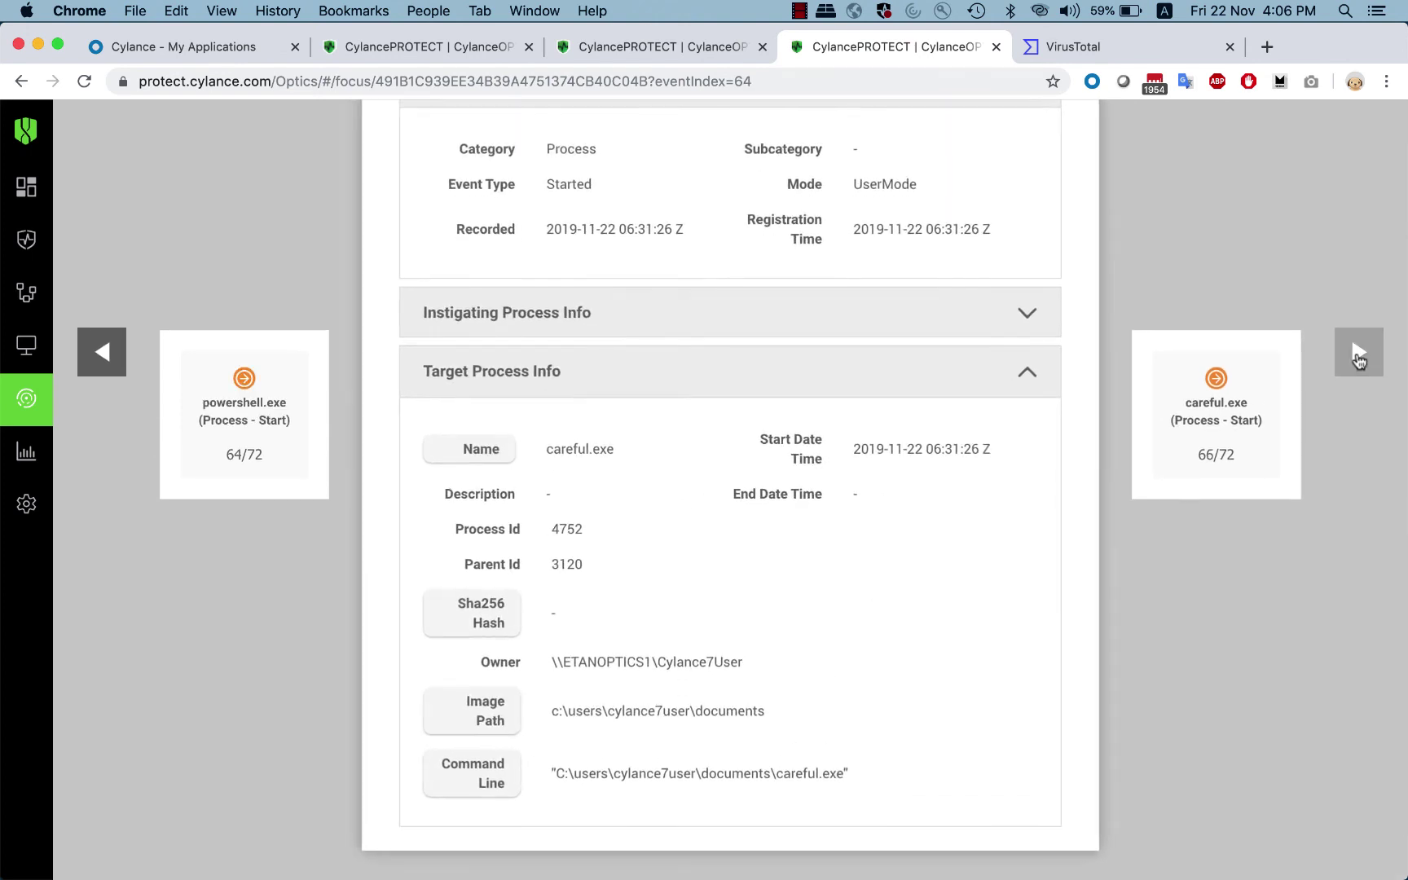
click(1356, 356)
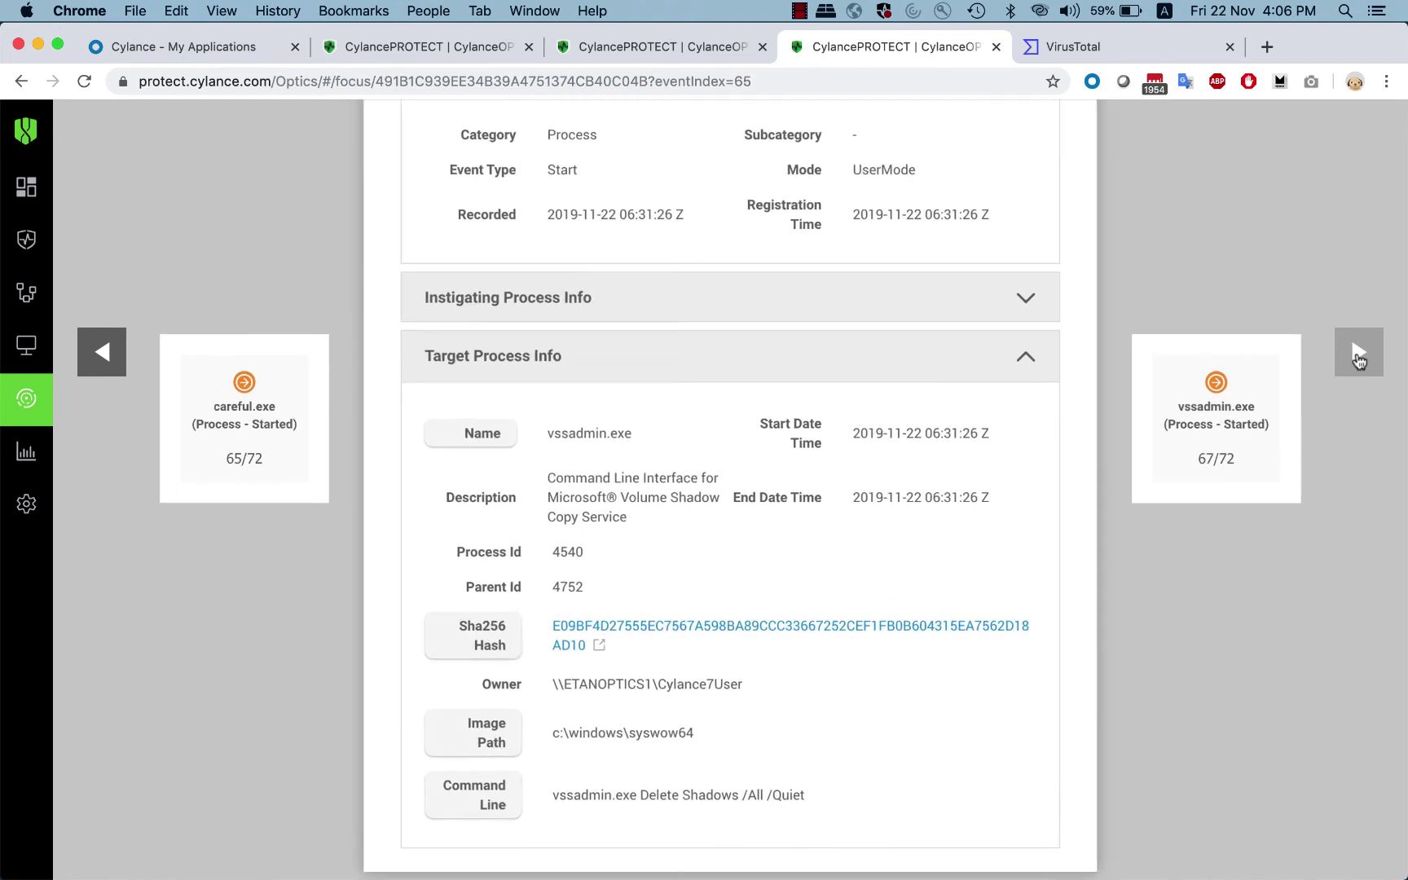
scroll(958, 412, up, 3)
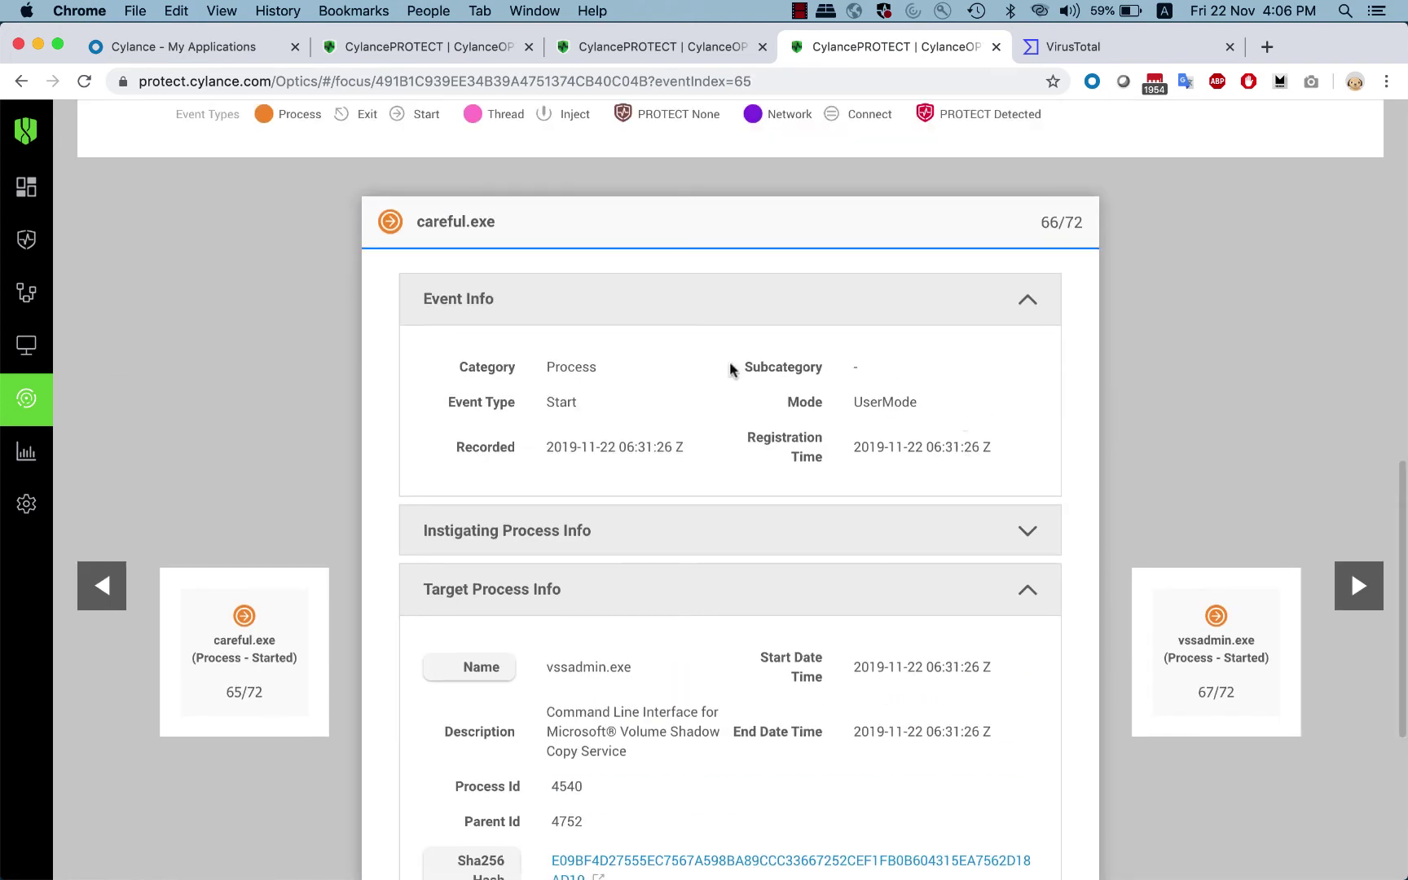
drag(422, 225, 487, 225)
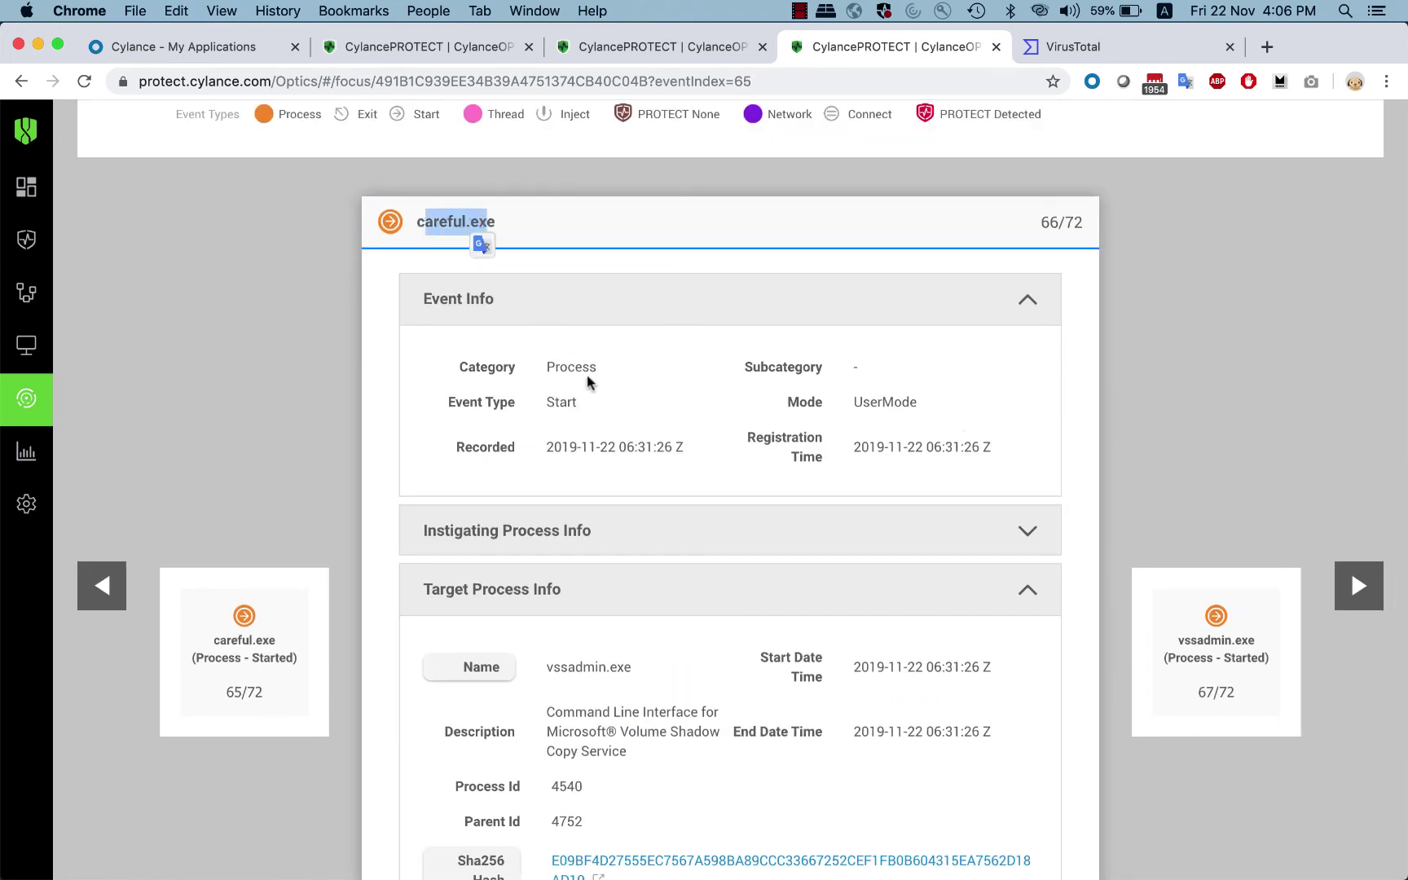
Review the target process info of event 66/72 and highlight the command line vssadmin.exe Delete Shadows /All /Quiet.
scroll(592, 481, down, 1)
scroll(590, 531, down, 4)
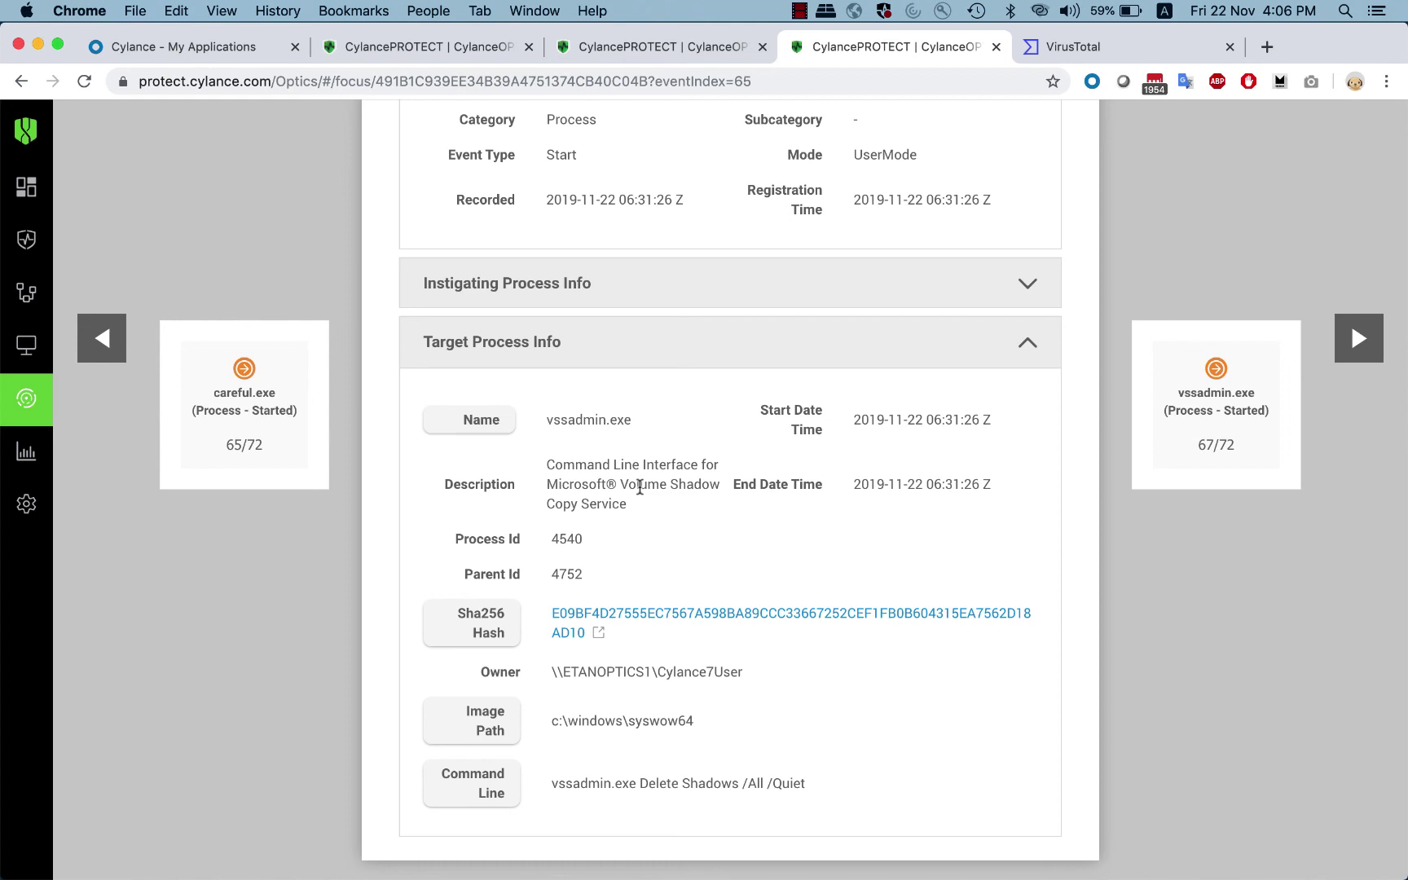
scroll(663, 582, down, 1)
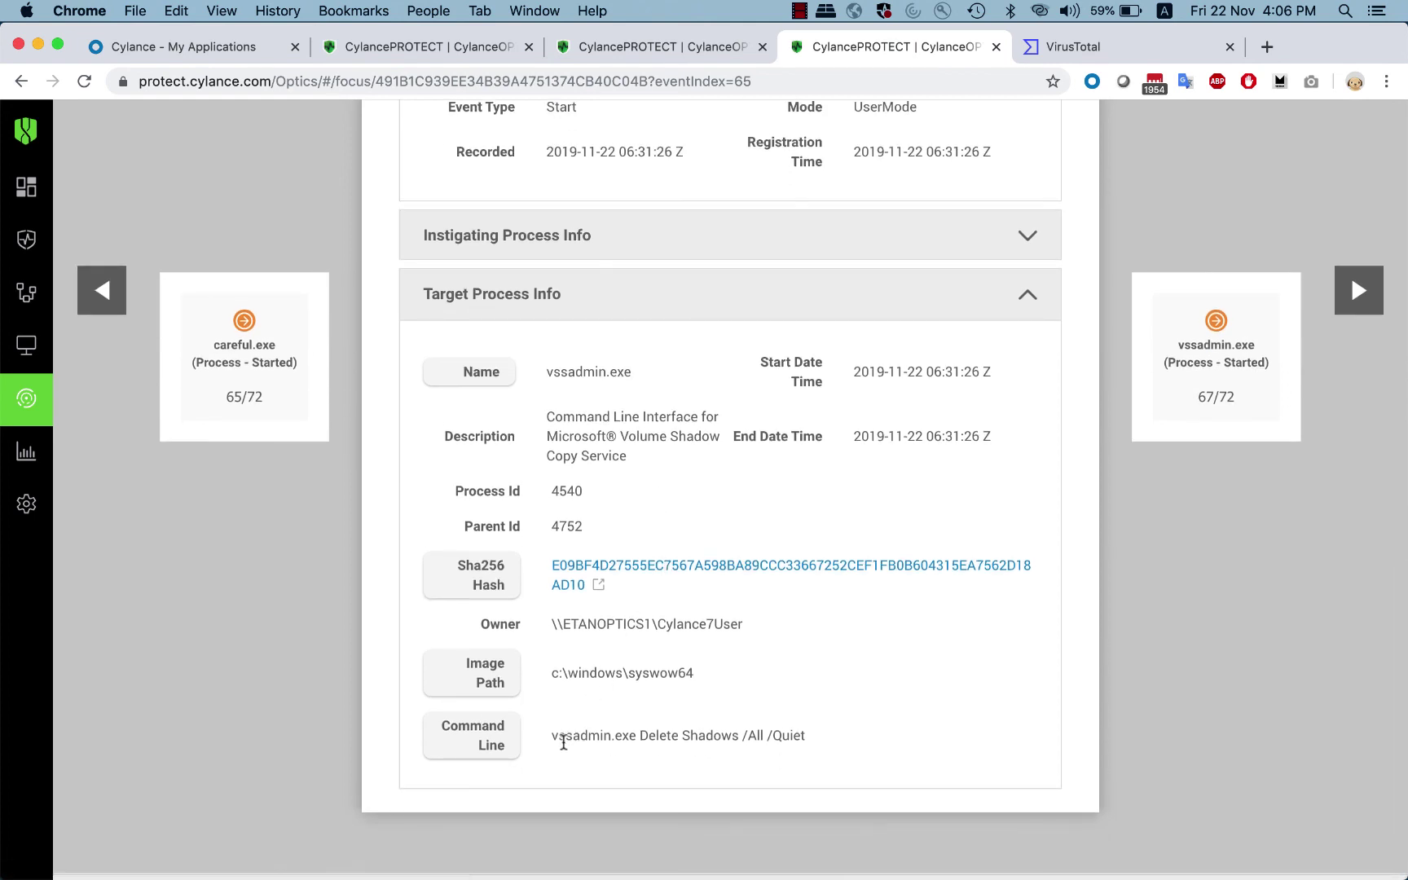
drag(557, 737, 814, 746)
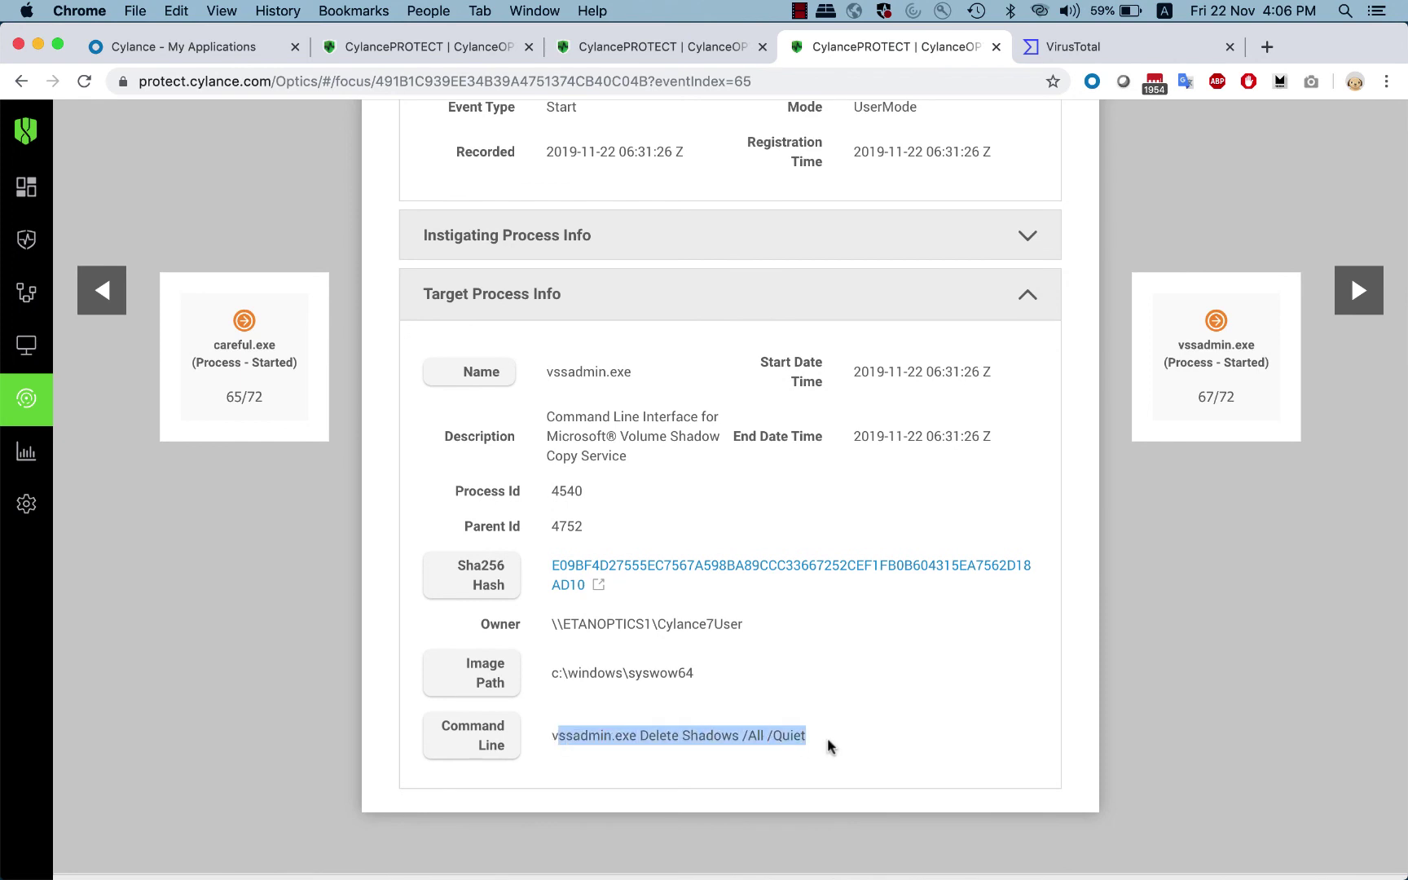
click(827, 739)
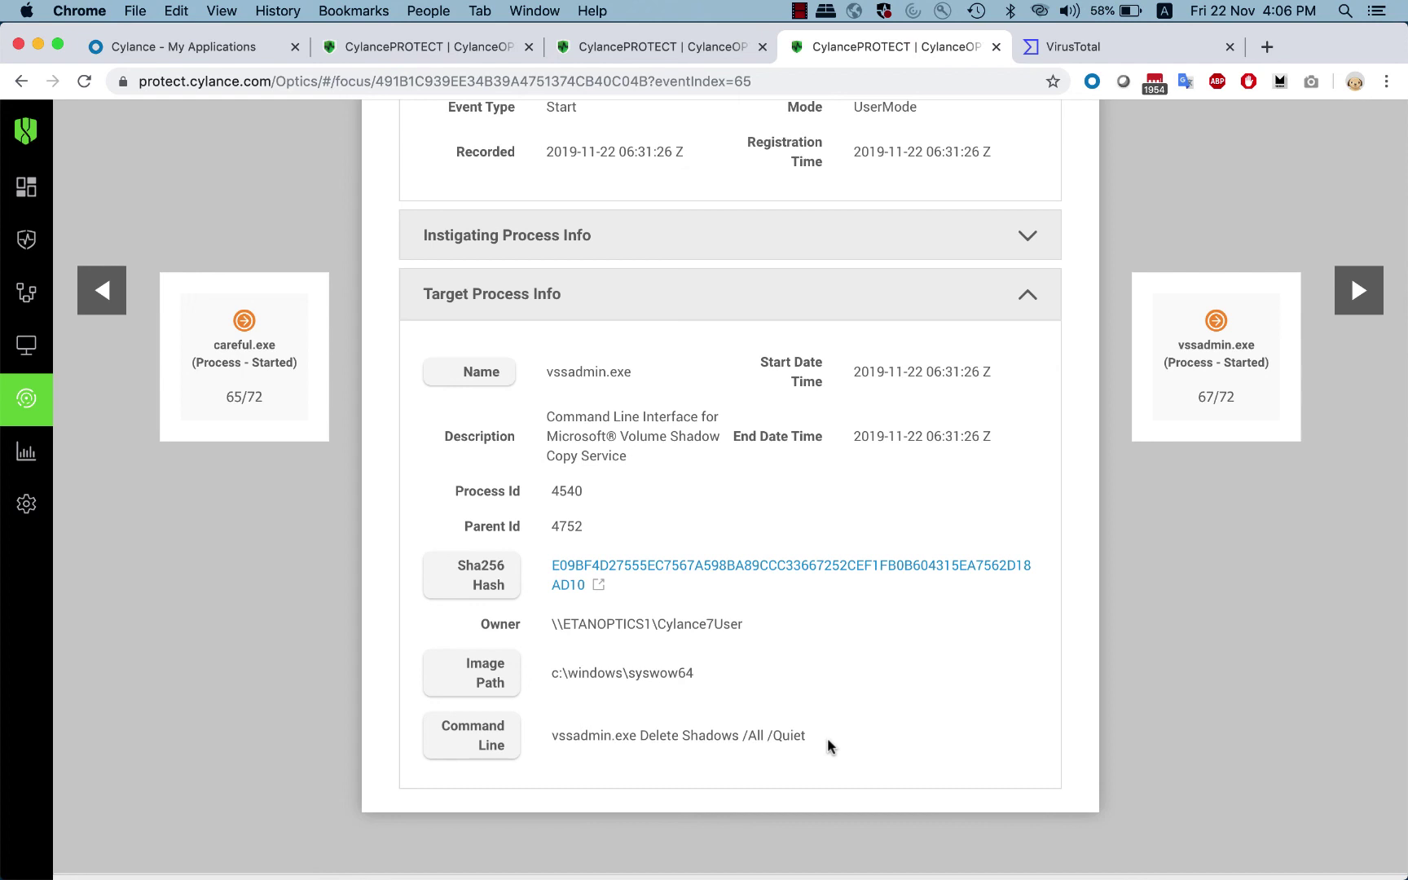
Advance to the vssadmin.exe process started event 67/72 and review its event info and place on the timeline.
scroll(959, 551, up, 1)
click(1361, 318)
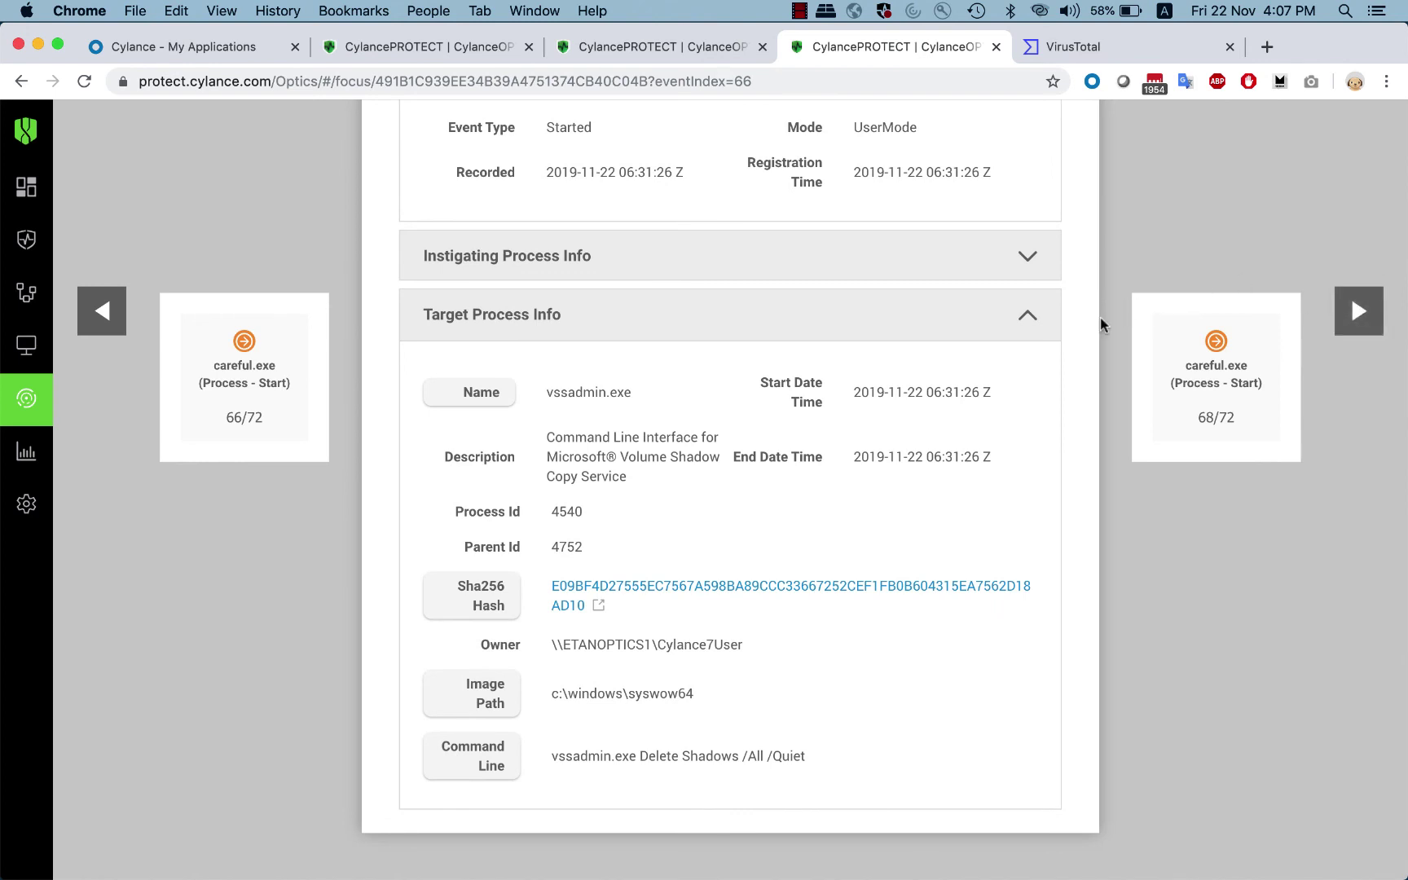
scroll(1100, 323, up, 2)
scroll(1100, 324, up, 3)
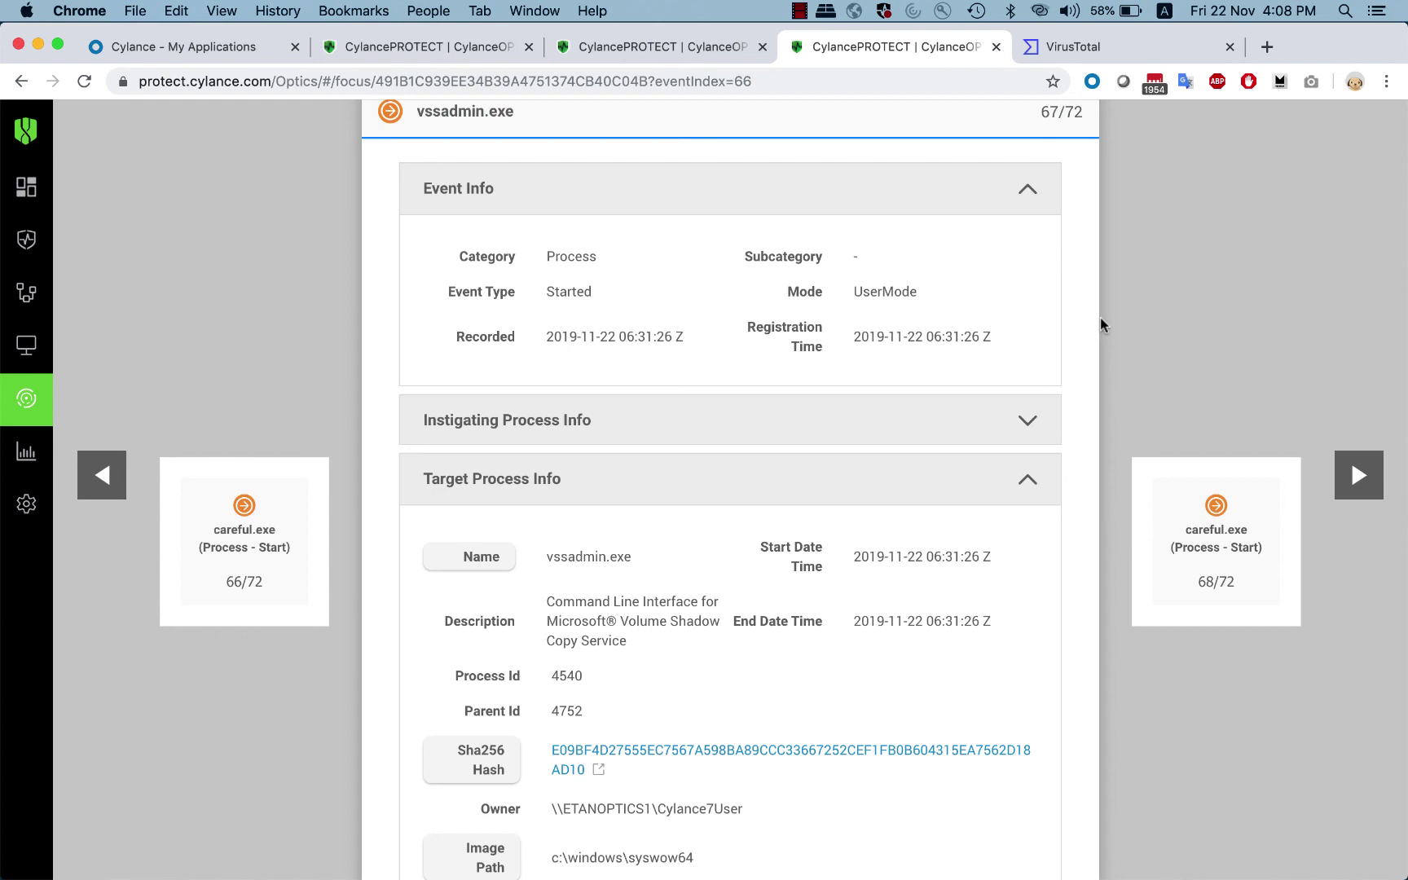
scroll(1100, 319, up, 8)
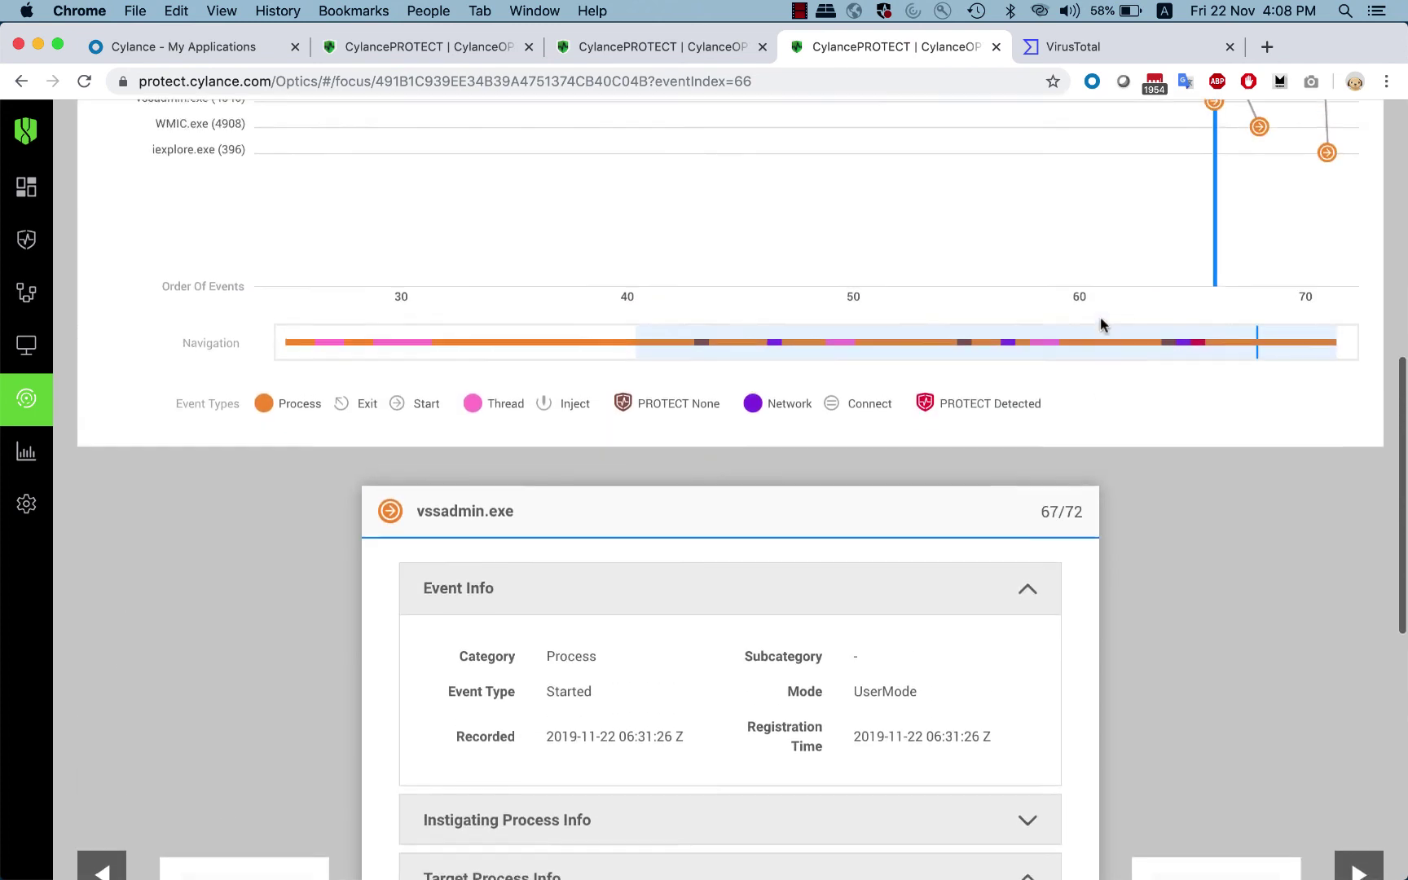
Return to the CylanceOPTICS Detections page filtered to device etanoptics1 and review its chart and detections list.
click(433, 52)
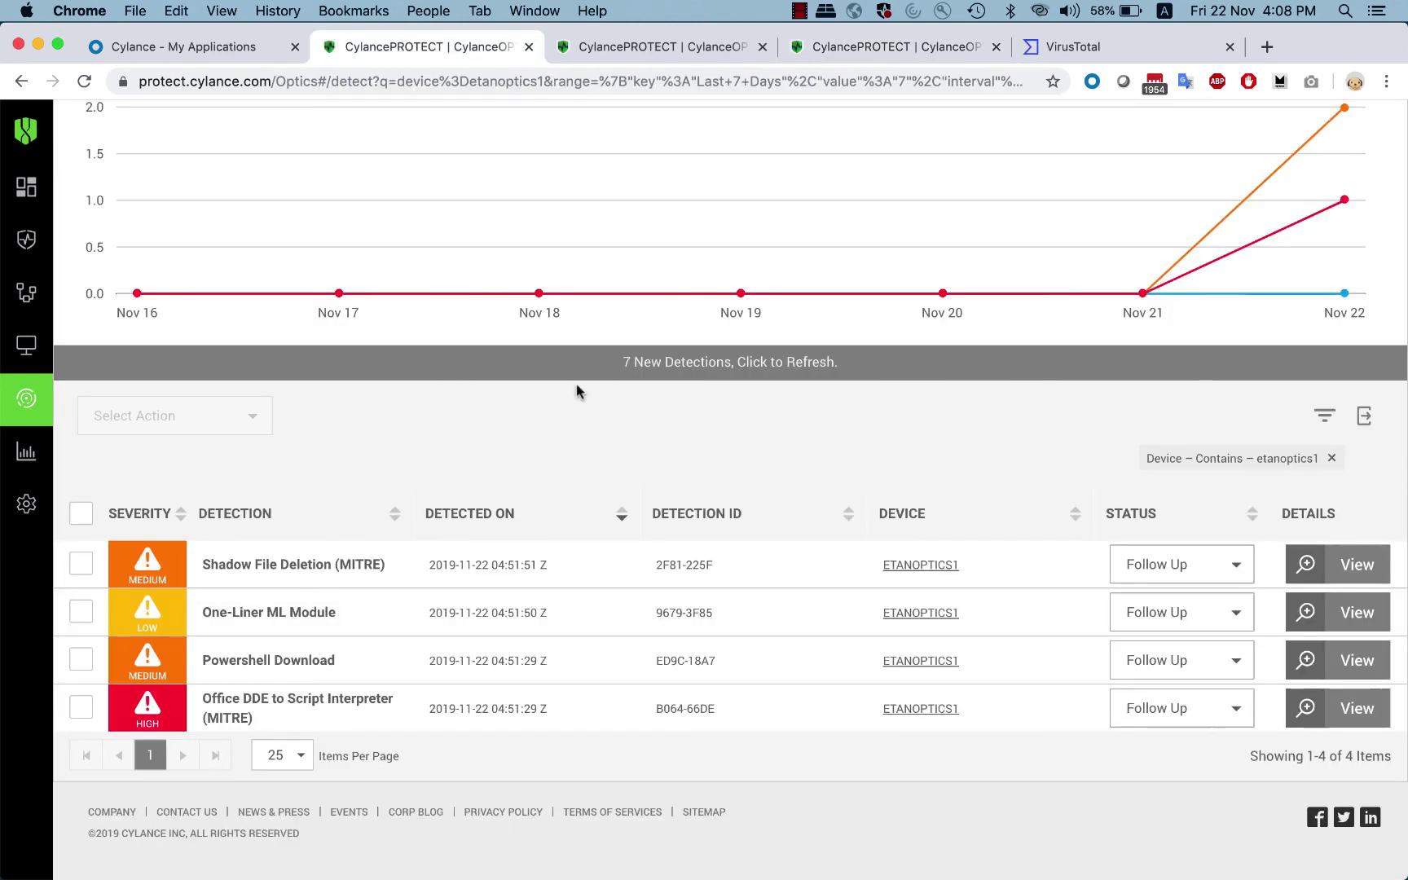
scroll(576, 386, up, 3)
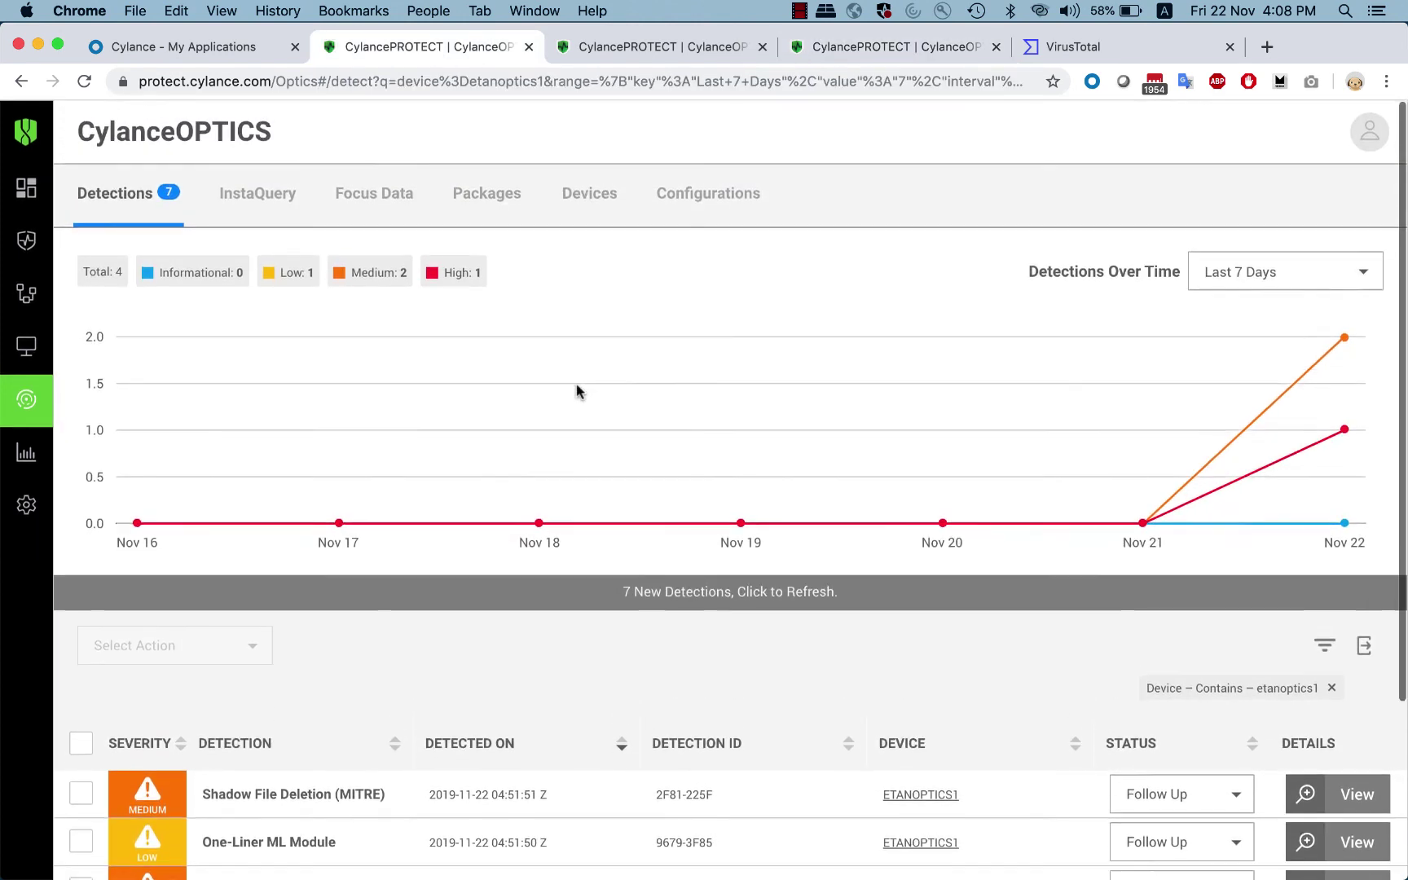
scroll(576, 385, down, 2)
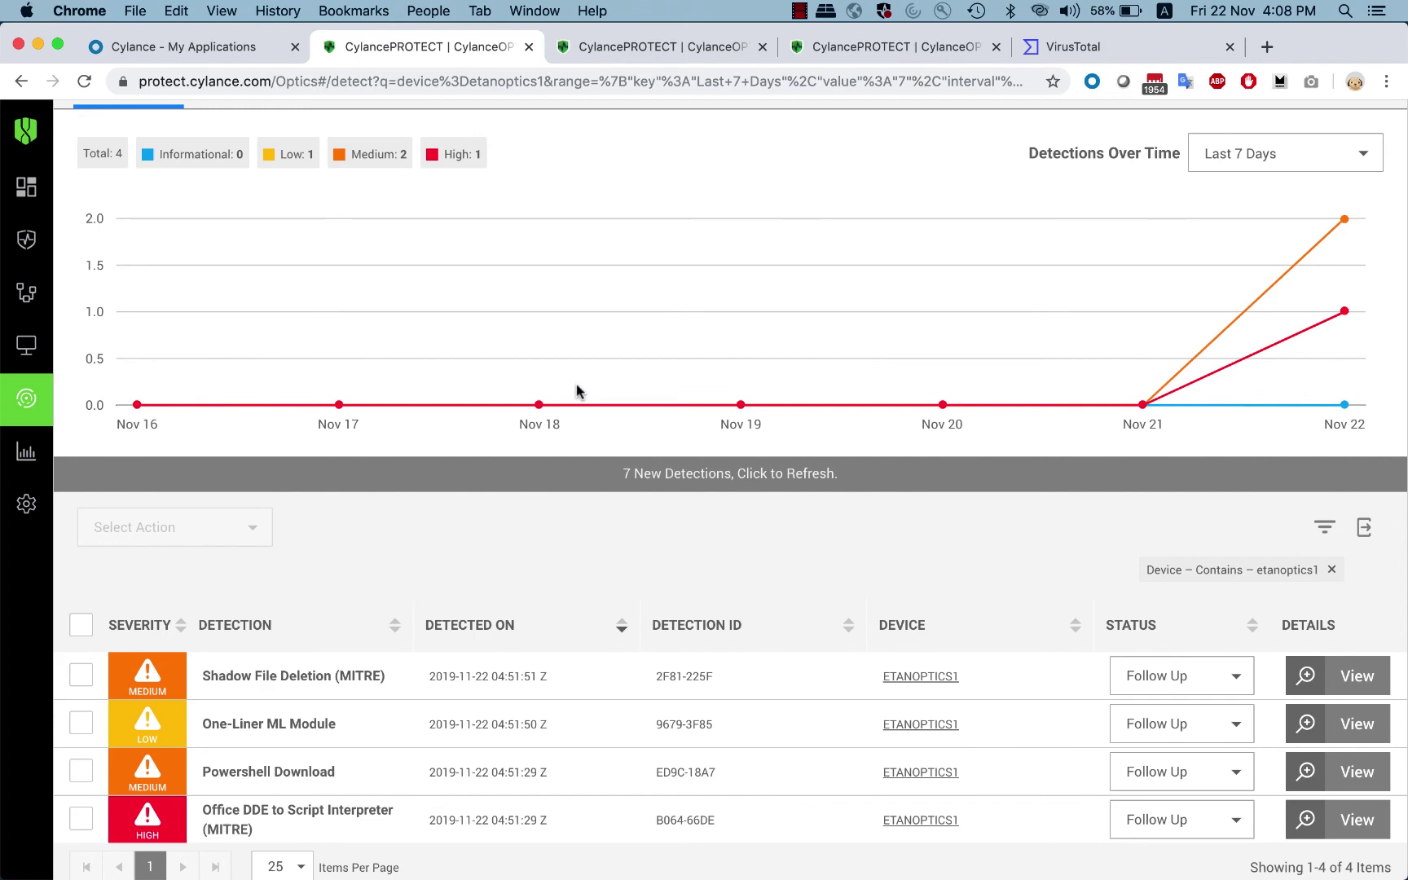
Bring up the overview of open windows and desktops.
key(ctrl+Up)
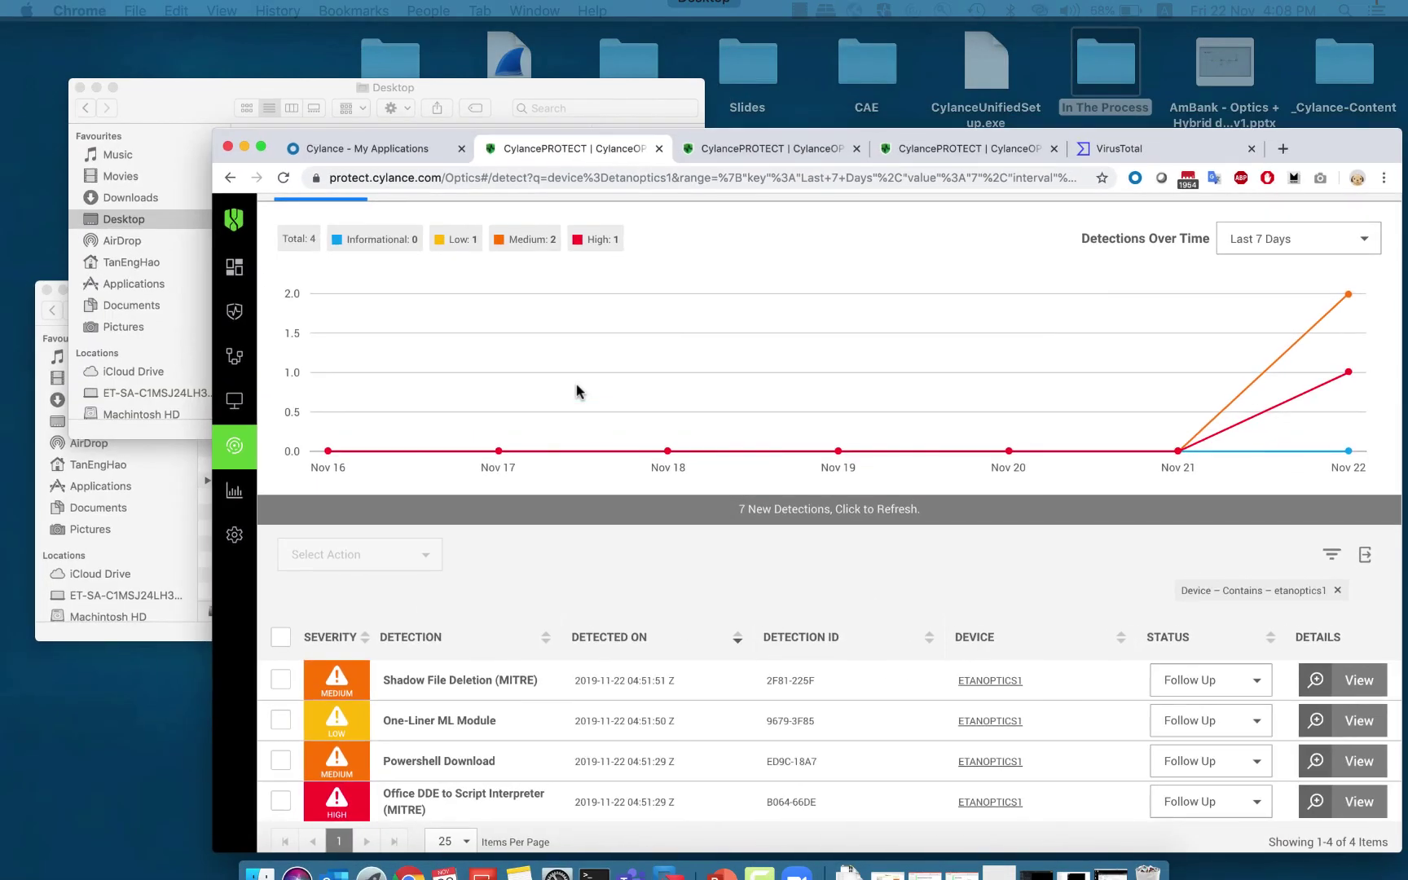